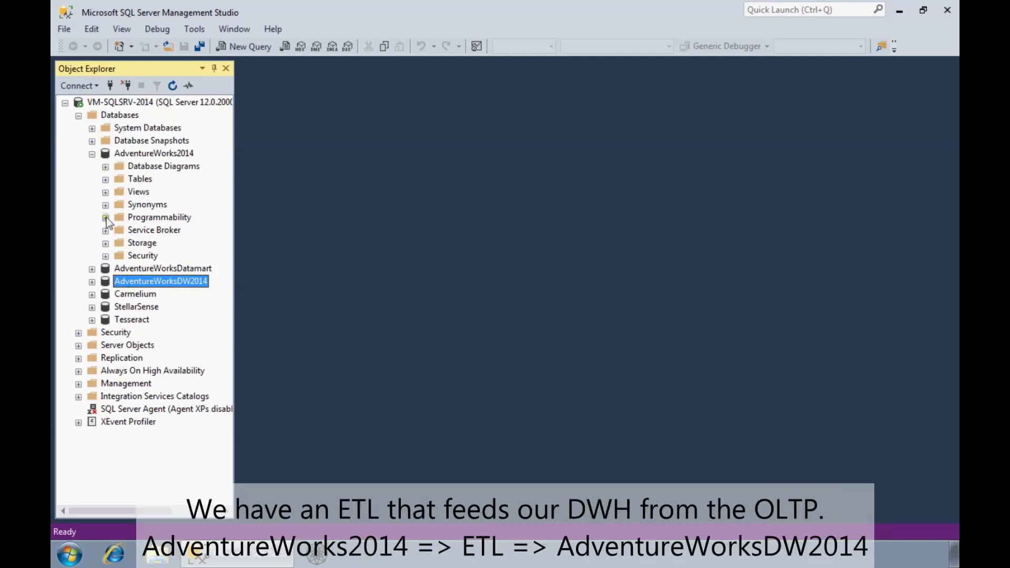
List the tables of the AdventureWorks2014 database, widen the object tree and show the columns of Sales.SalesOrderHeader.
left_click(105, 179)
scroll(192, 326, "down", 5)
scroll(194, 352, "down", 15)
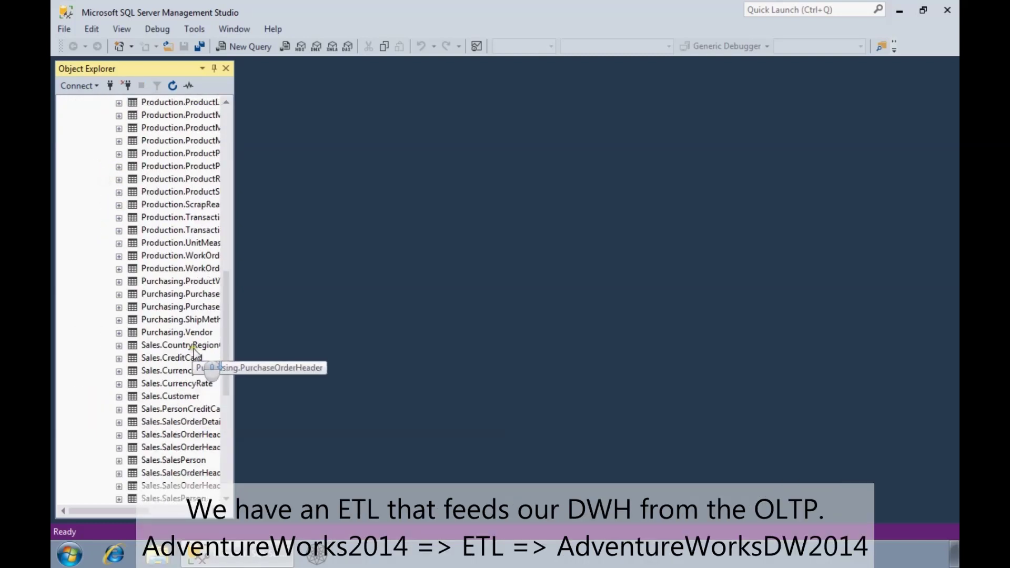
left_click(199, 370)
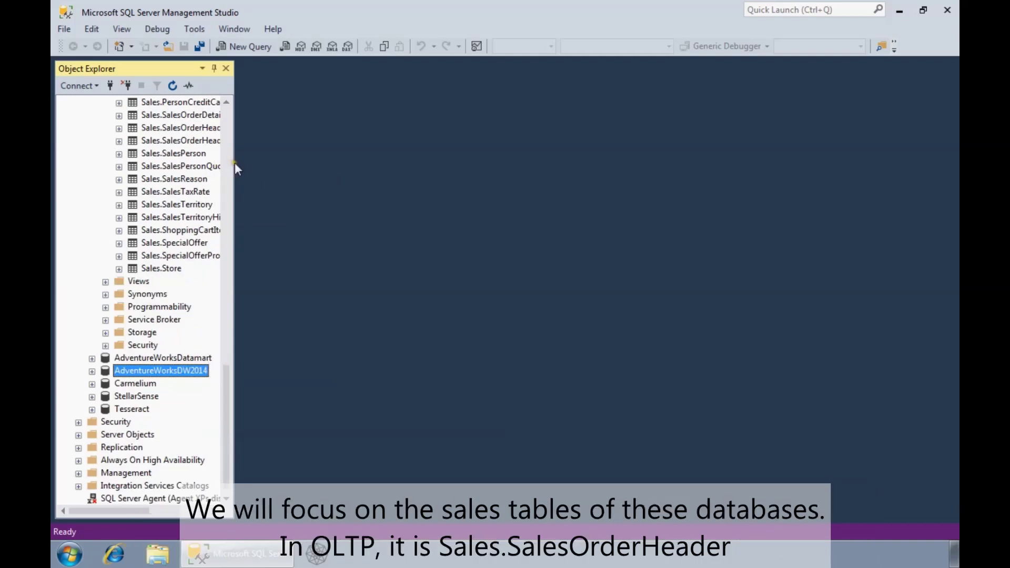
left_click_drag(234, 167, 312, 171)
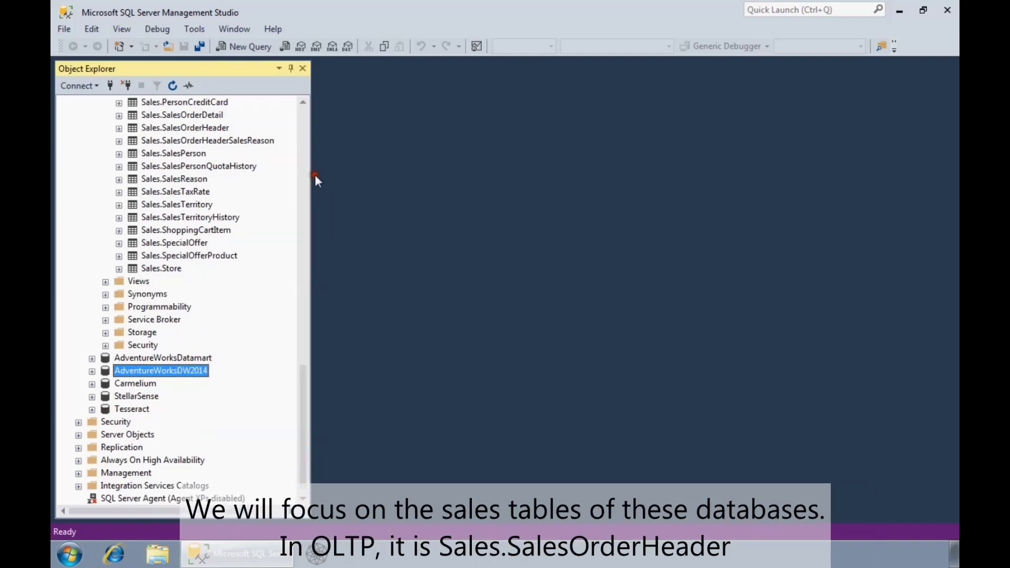
left_click(214, 130)
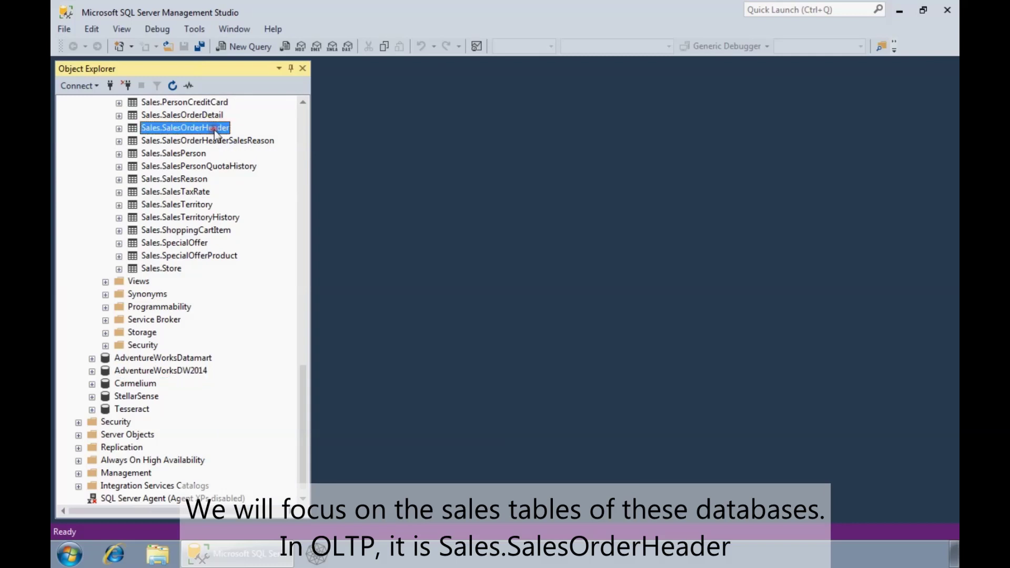
left_click(119, 128)
left_click(132, 141)
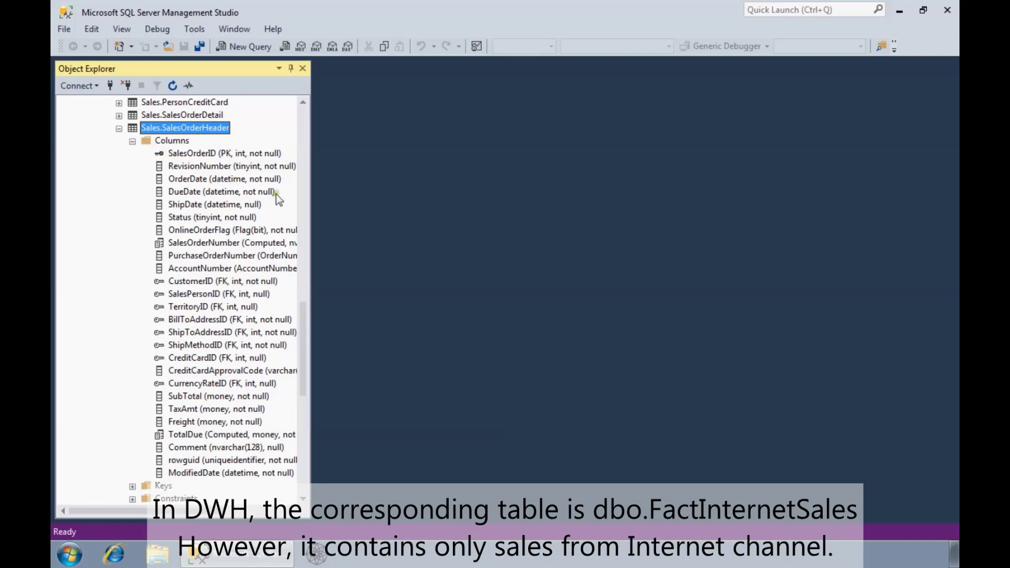
List the tables of the AdventureWorksDW2014 database and show the columns of dbo.FactInternetSales.
left_click_drag(305, 307, 298, 417)
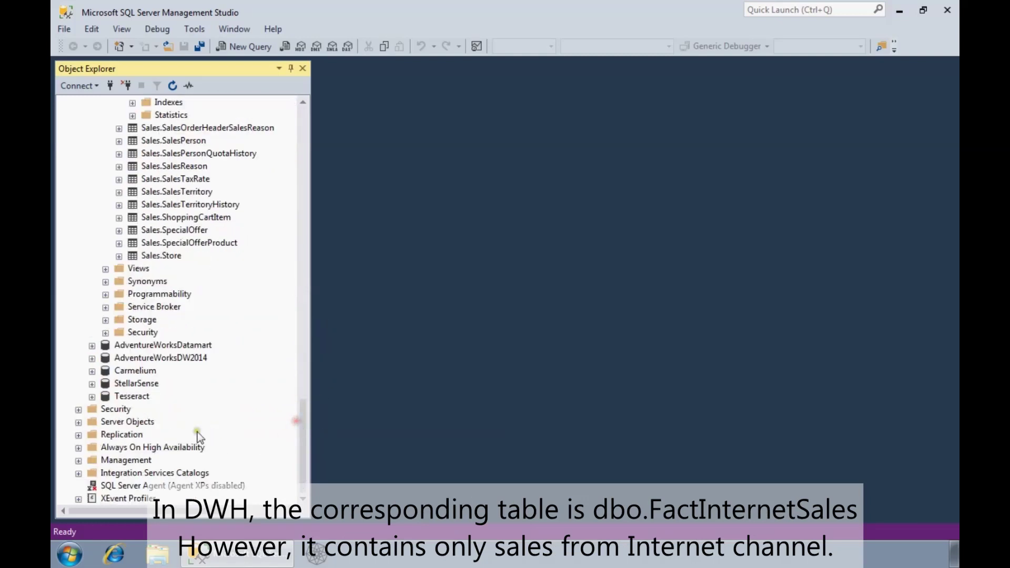
left_click(92, 358)
left_click(105, 383)
scroll(147, 383, "down", 1)
scroll(147, 383, "down", 1)
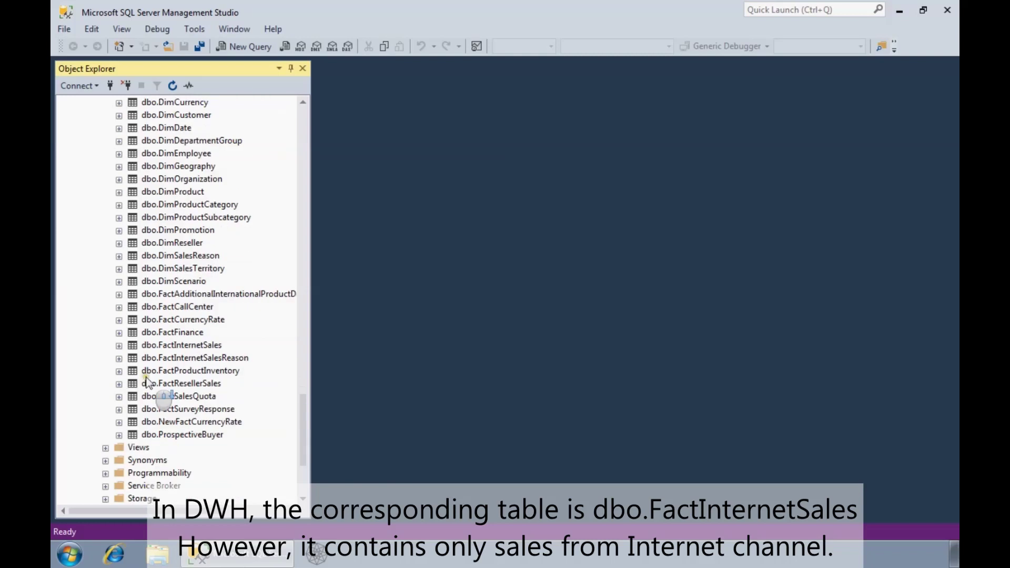
left_click(129, 348)
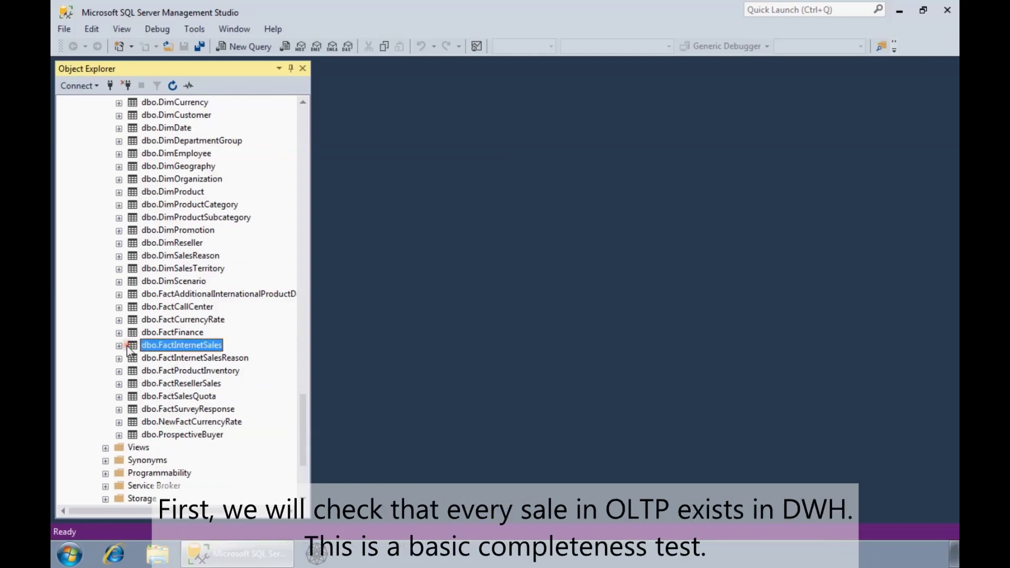
left_click(119, 345)
left_click(133, 359)
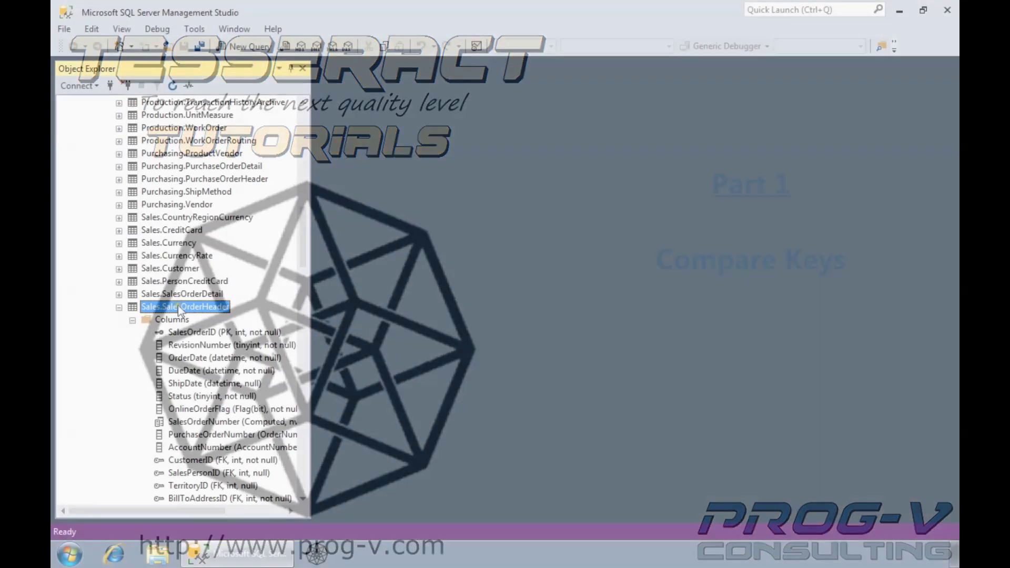
Query the top 1000 rows of Sales.SalesOrderHeader, then rewrite the query as SELECT DISTINCT SalesOrderNumber FROM Sales.SalesOrderHeader.
right_click(178, 306)
left_click(252, 279)
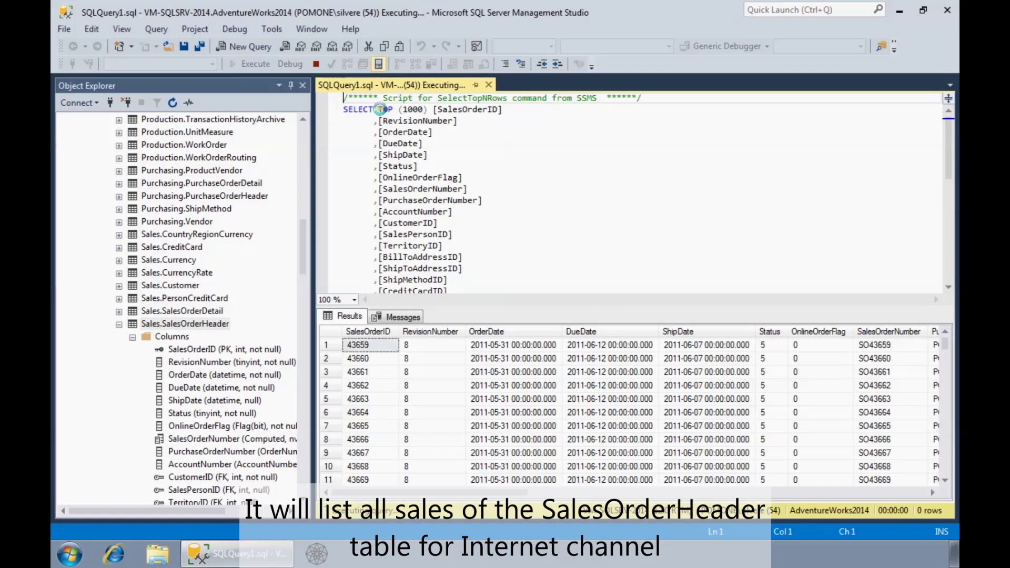
left_click(380, 109)
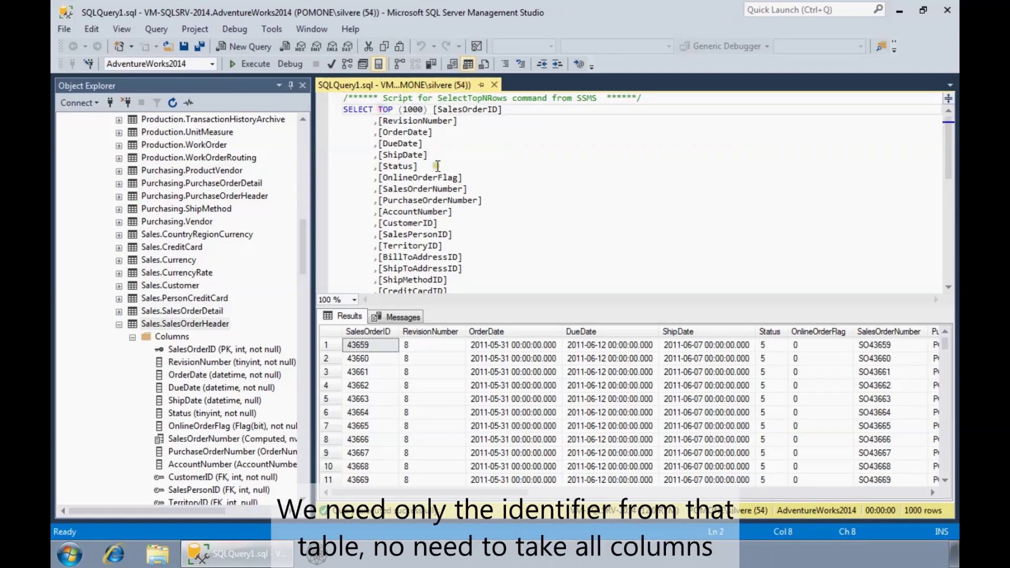
scroll(470, 221, "down", 5)
left_click(469, 221, "shift")
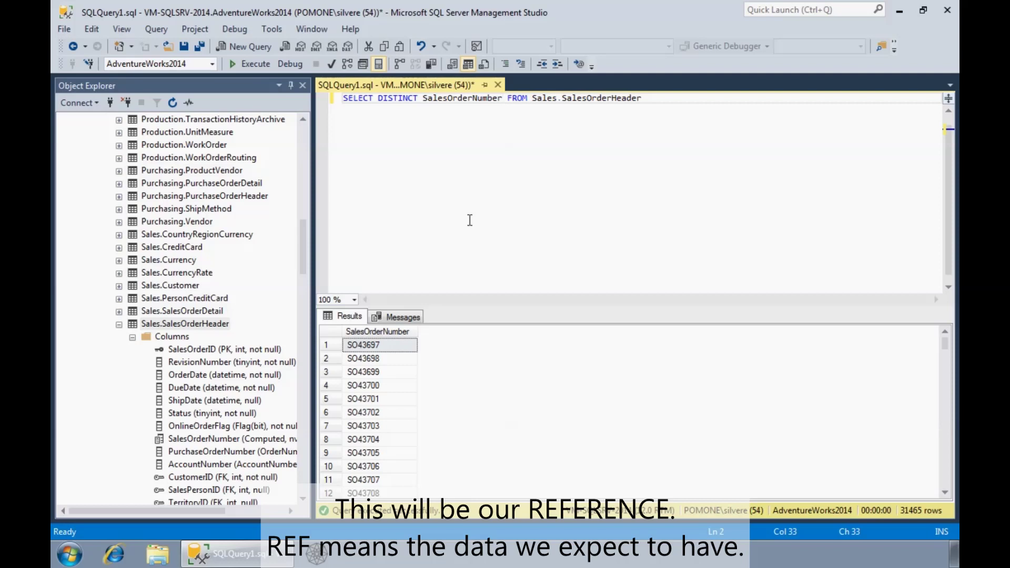
Create a new query against AdventureWorksDW2014 with SELECT * FROM dbo.FactInternetSales and execute it.
left_click(303, 250)
left_click_drag(303, 250, 303, 415)
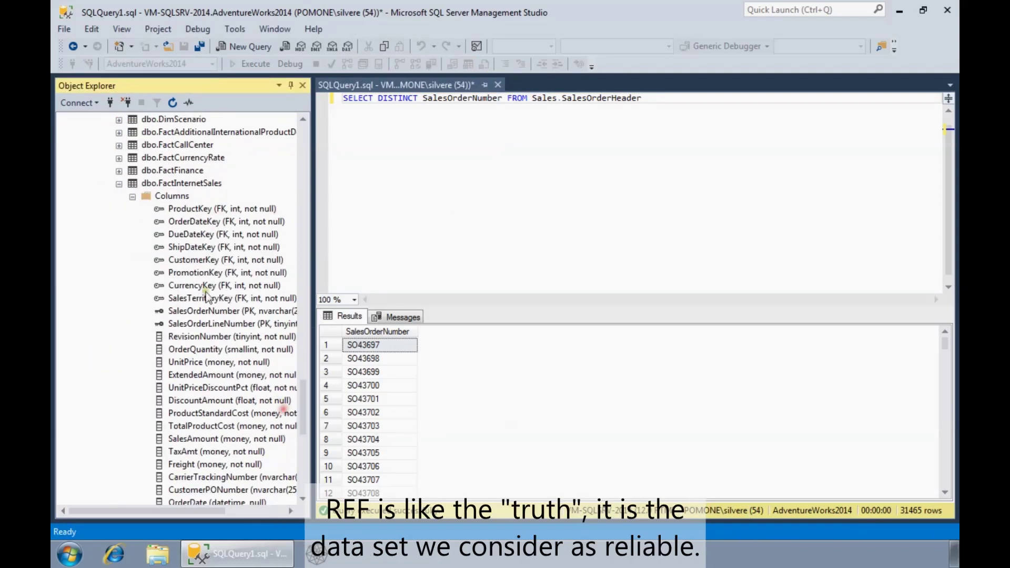
left_click(182, 184)
key("ctrl+n")
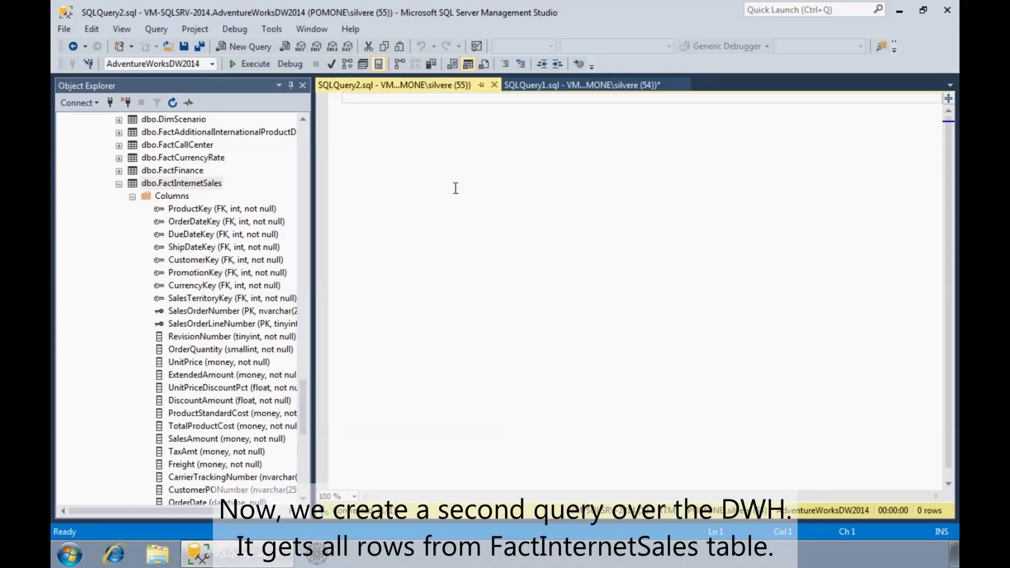
type("SELECT")
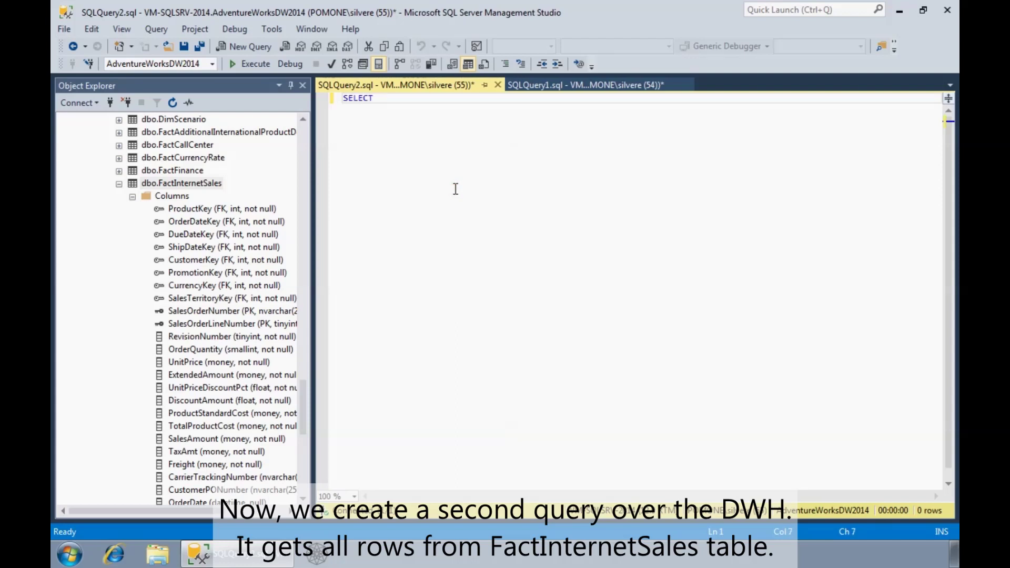
type(" * FROM dbo")
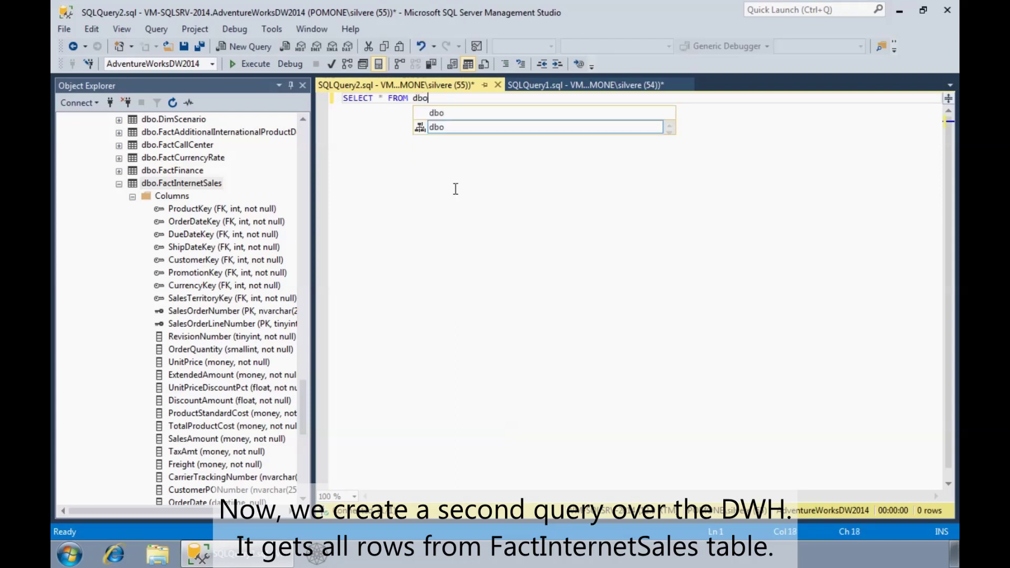
type(".Fact")
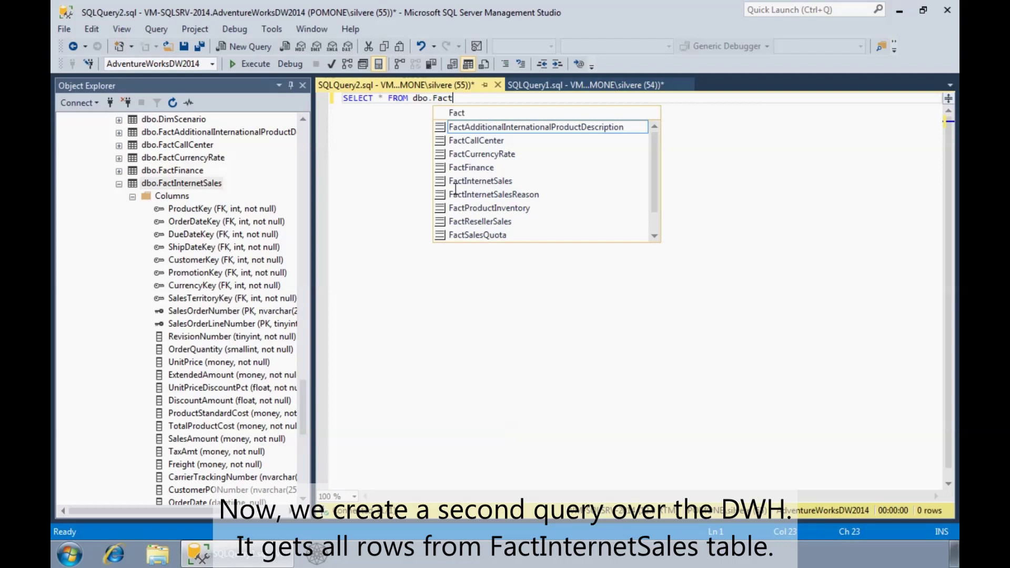
type("Intern")
key("Tab")
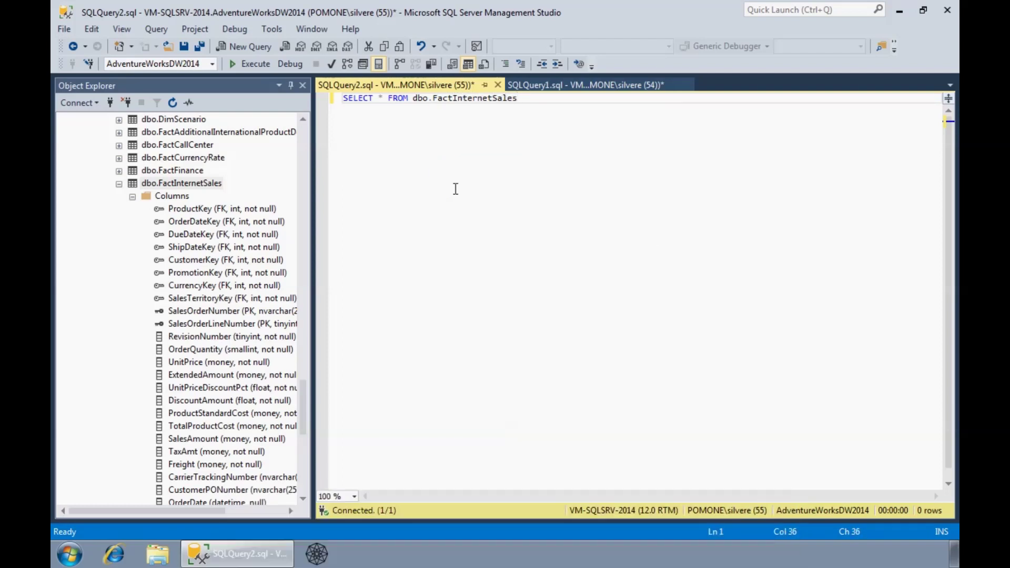
key("F5")
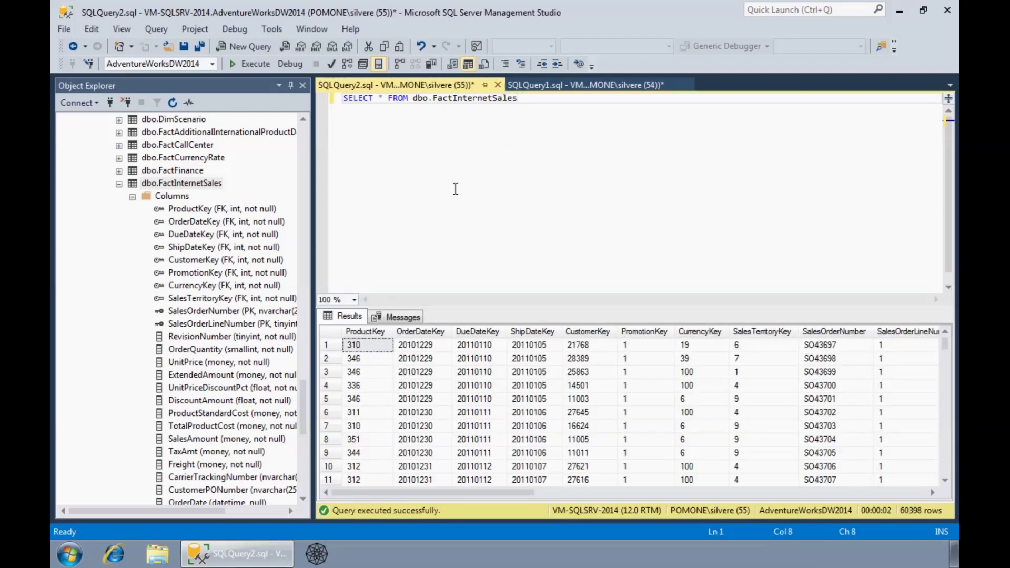
Restrict the FactInternetSales query to DISTINCT SalesOrderNumber in place of all columns and rerun it.
key("Delete")
type("DISTINCT")
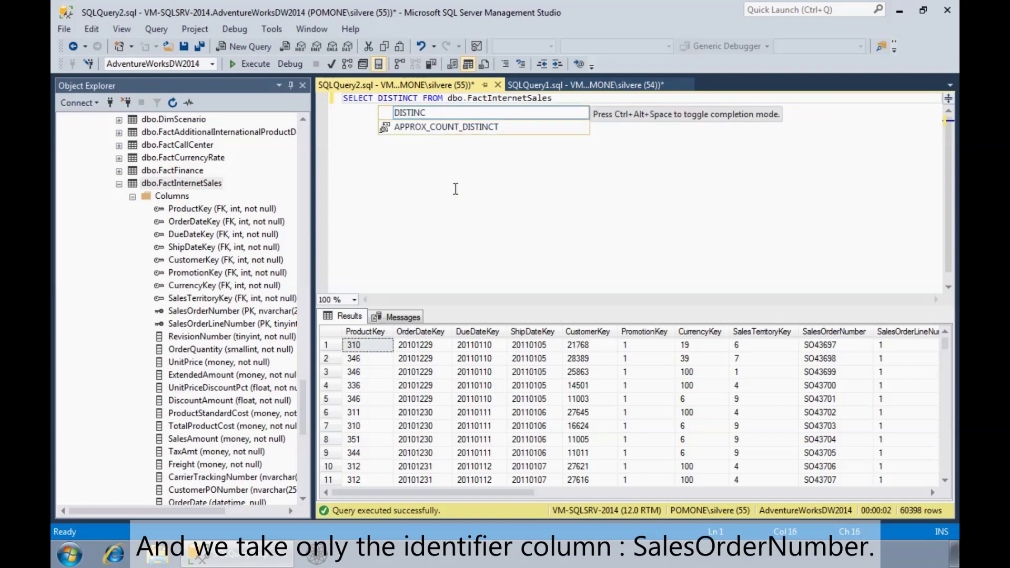
key("Escape")
type("SalesOrder")
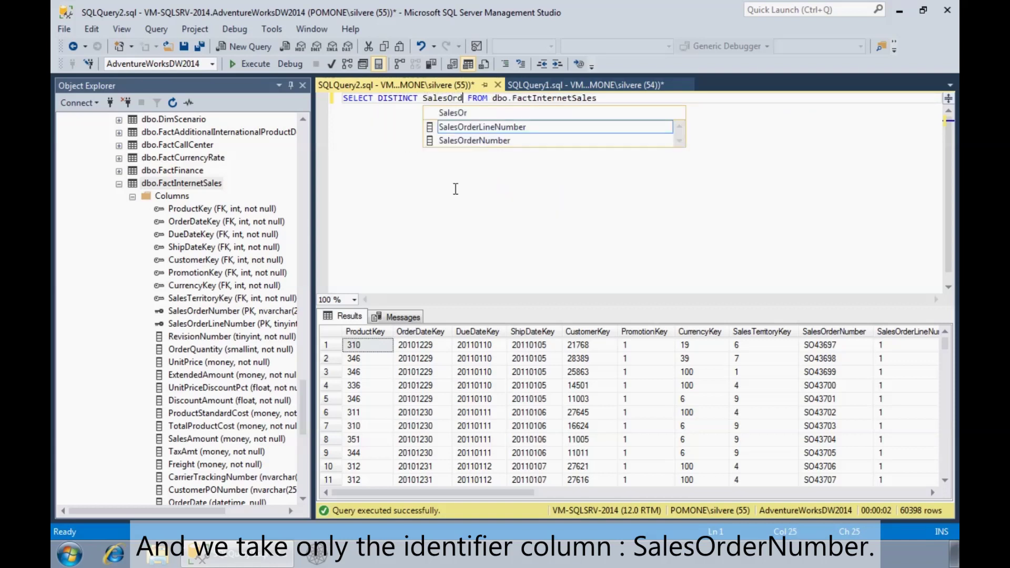
key("Down")
key("Tab")
key("F5")
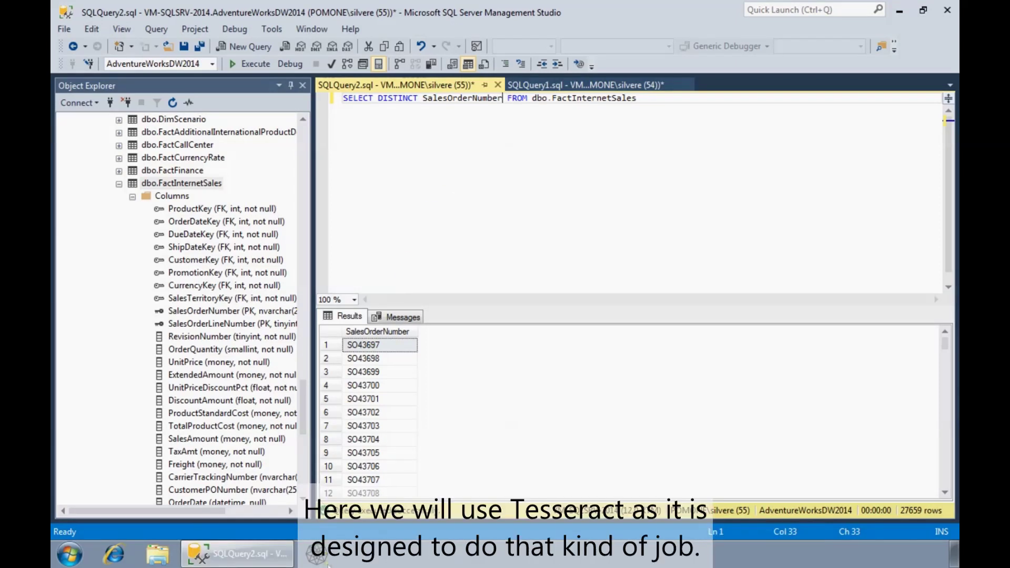
Switch to Tesseract Studio, maximize it and add an OleDb connection named OLTP.
left_click(321, 559)
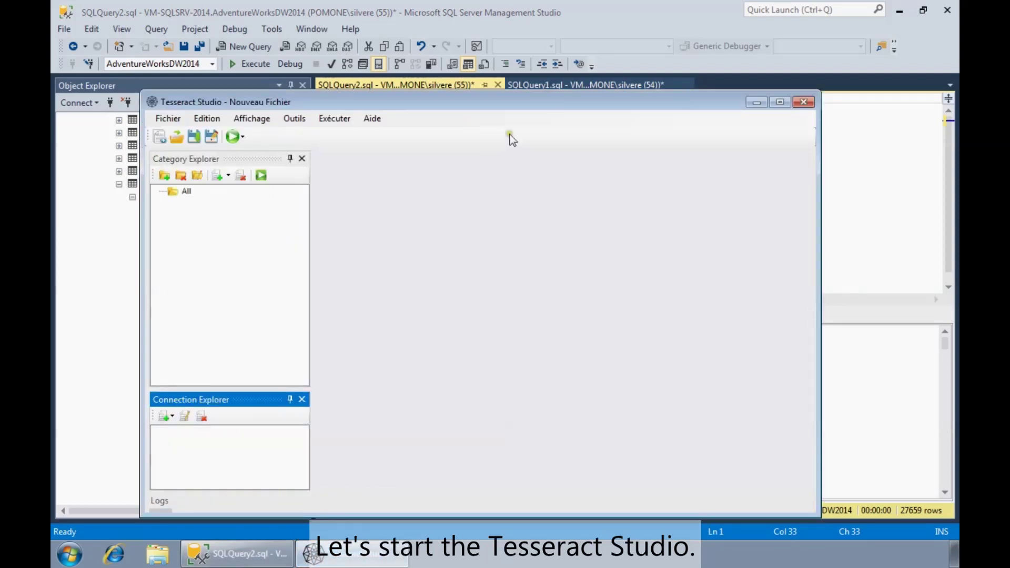
double_click(532, 100)
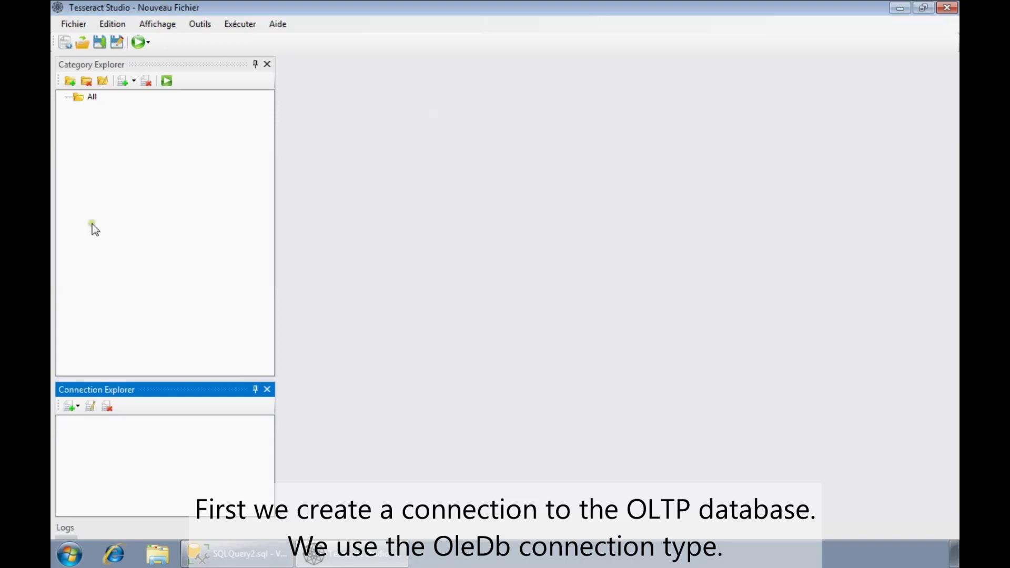
left_click(78, 404)
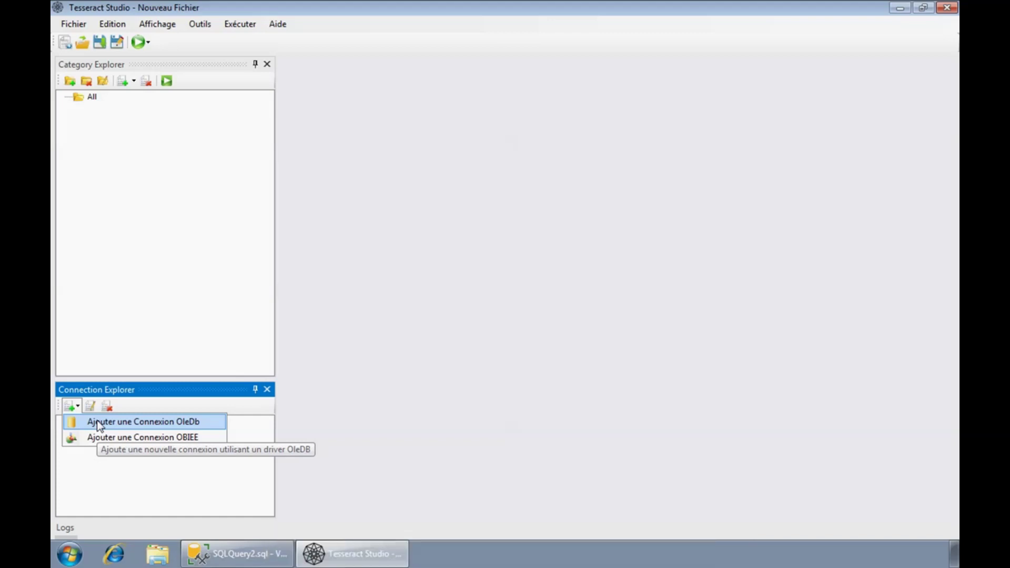
left_click(98, 423)
type("OLTP")
key("Return")
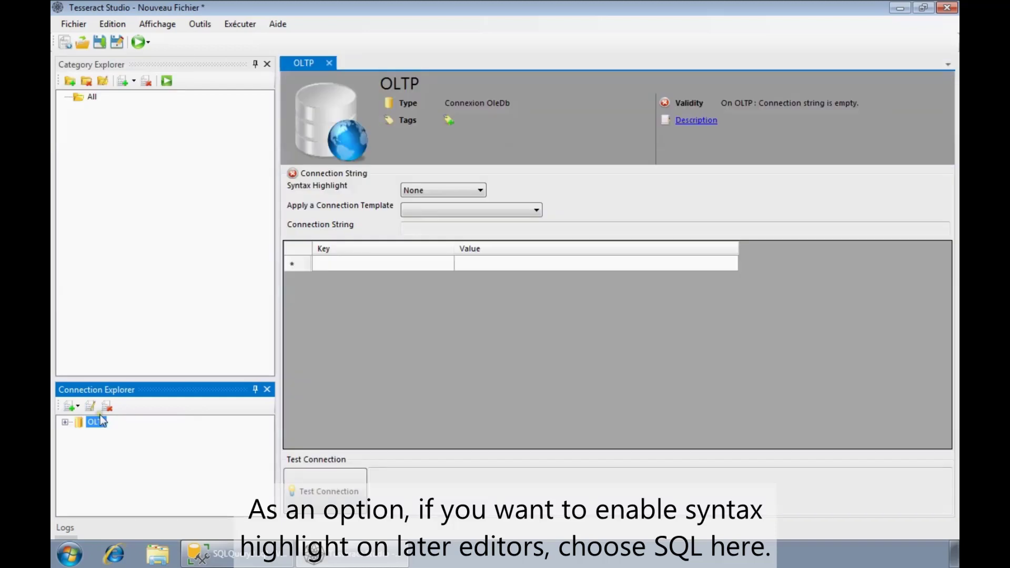
Set the OLTP connection's syntax highlighting to SQL and apply the template that uses the SQLNCLI11 provider.
left_click(419, 190)
left_click(409, 212)
left_click(424, 213)
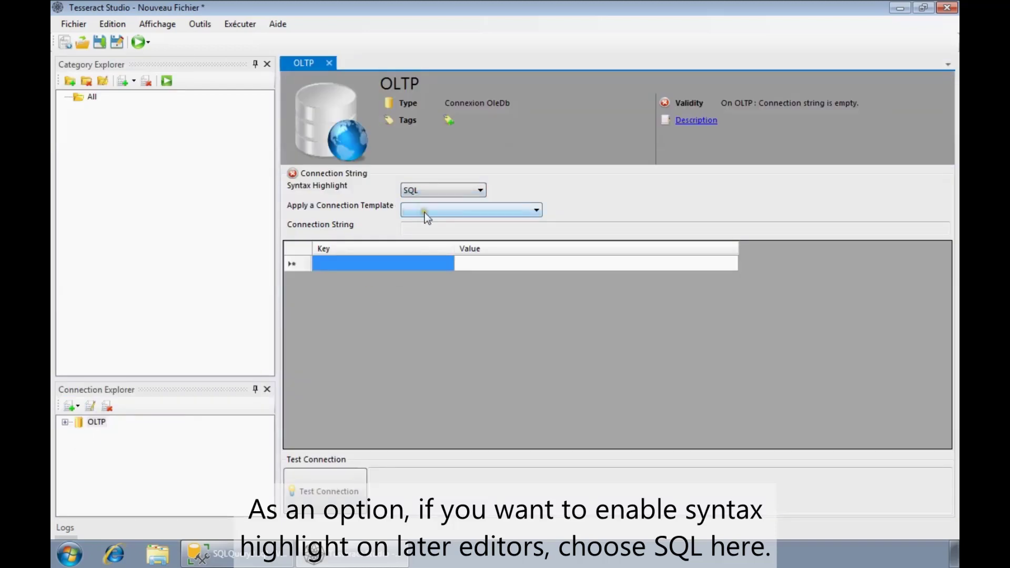
left_click(501, 224)
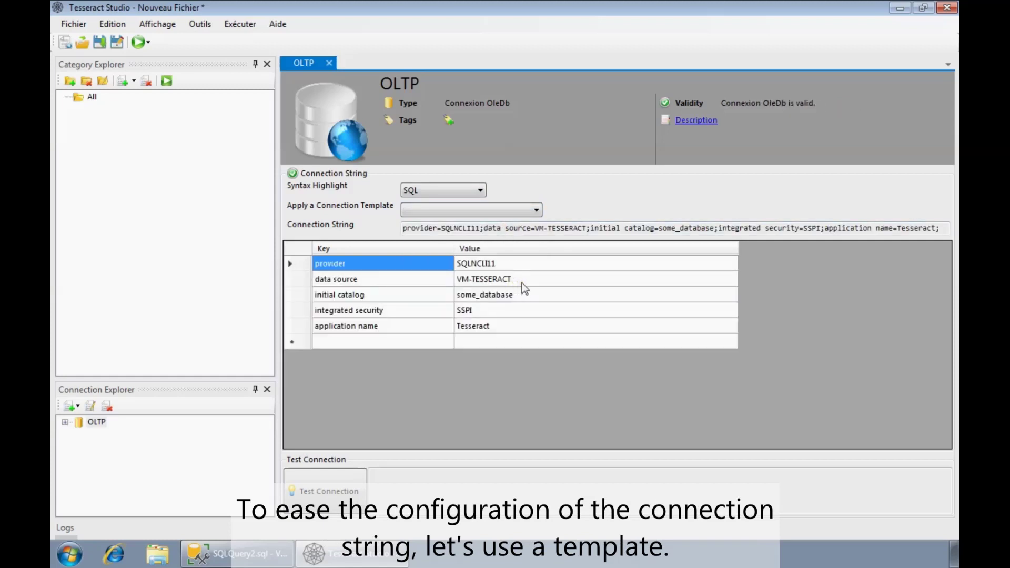
Set the OLTP connection's data source to VM-SQLSRV-2014.
left_click(522, 283)
key("F2")
key("ctrl+shift+Left")
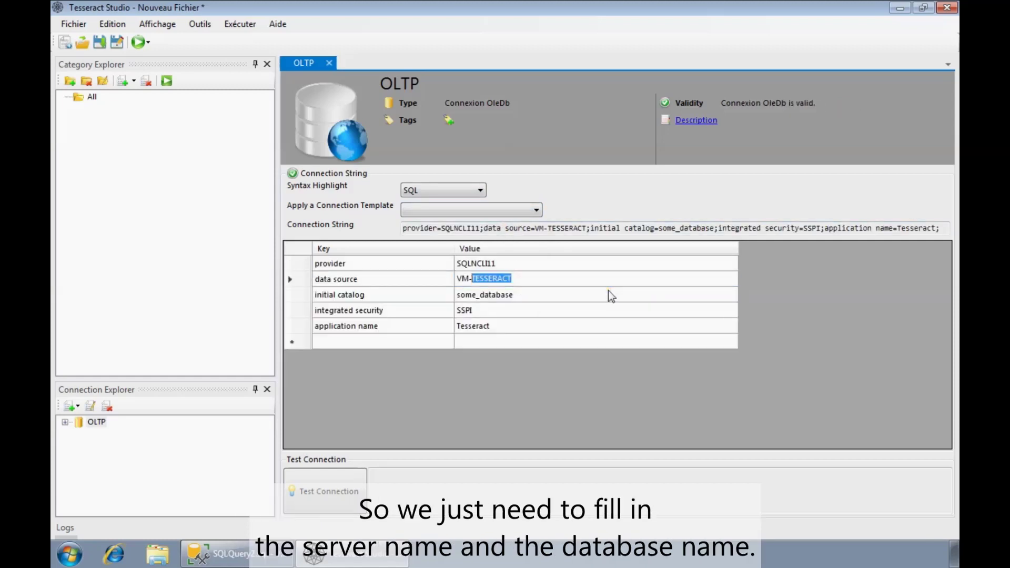
type("SQLSRV-2014")
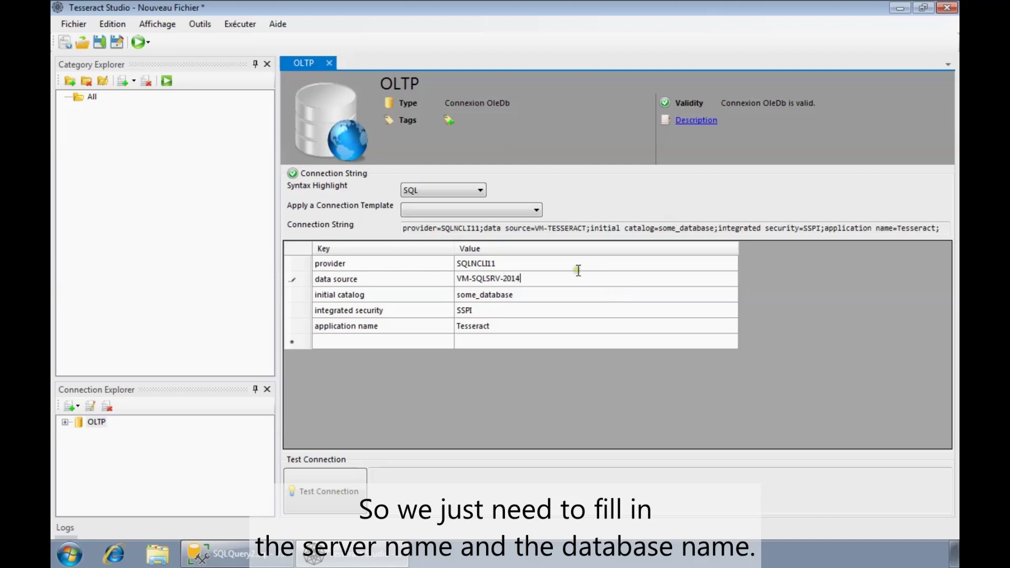
Set the OLTP connection's initial catalog to AdventureWorks2014 and test the connection.
left_click(520, 295)
left_click(542, 294)
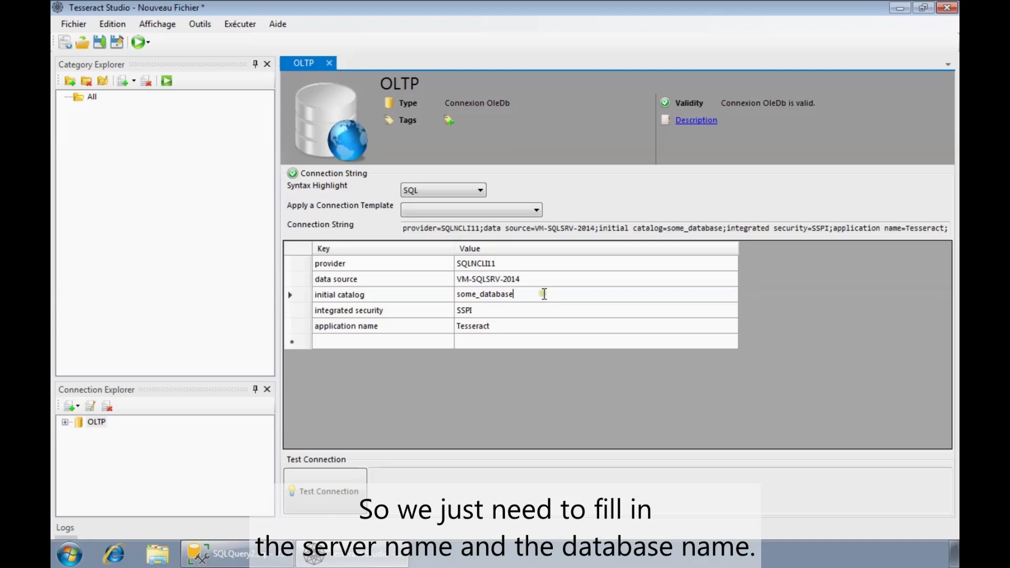
double_click(544, 294)
type("AdventureWorks2014")
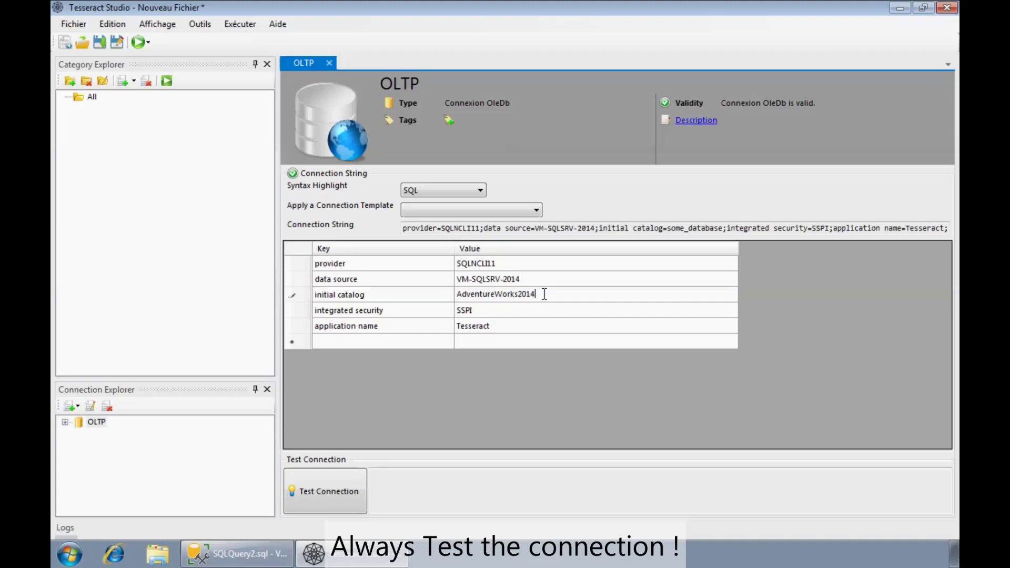
left_click(333, 489)
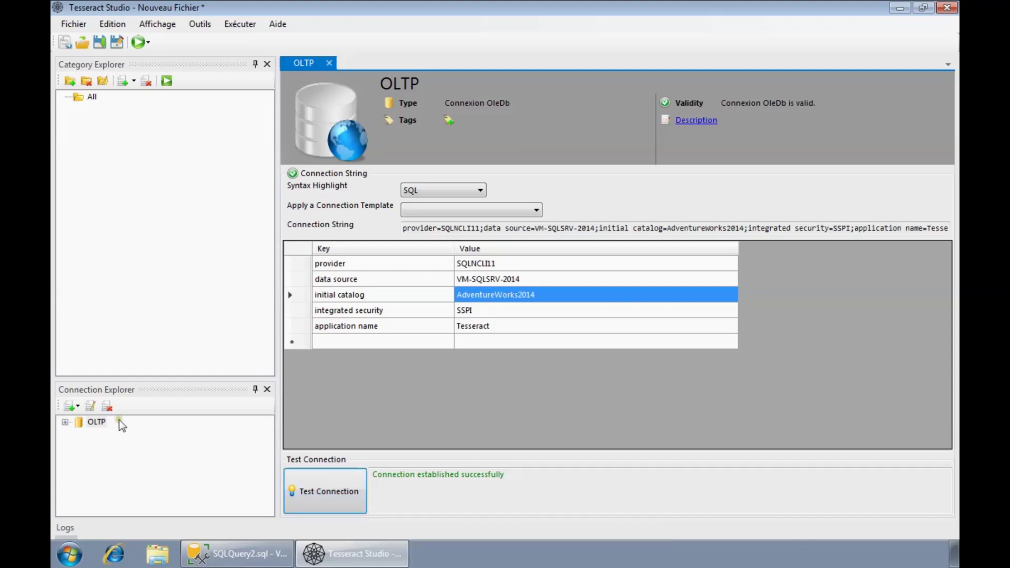
Add a second OleDb connection named DatawareHouse.
left_click(75, 407)
left_click(76, 421)
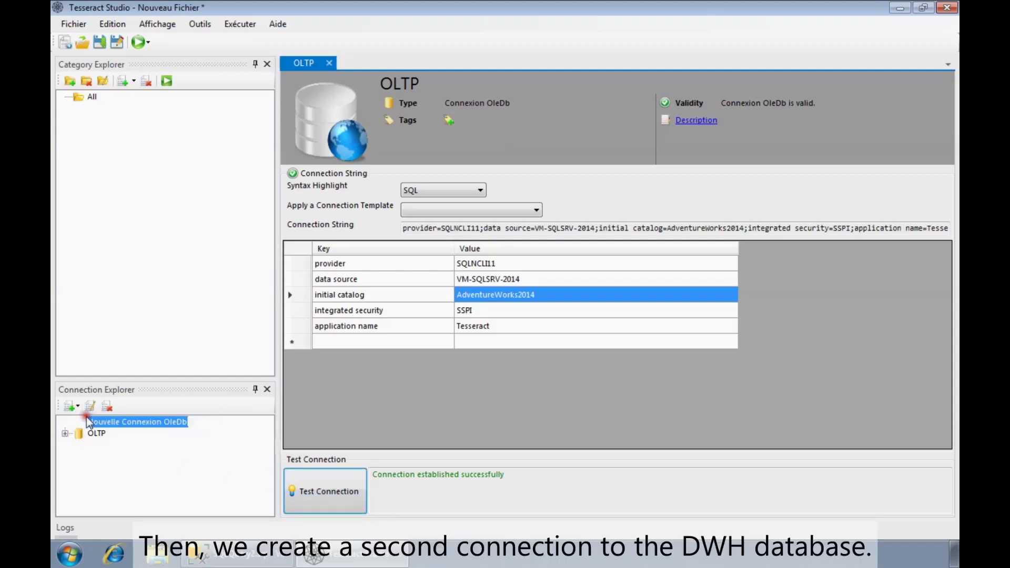
type("Data")
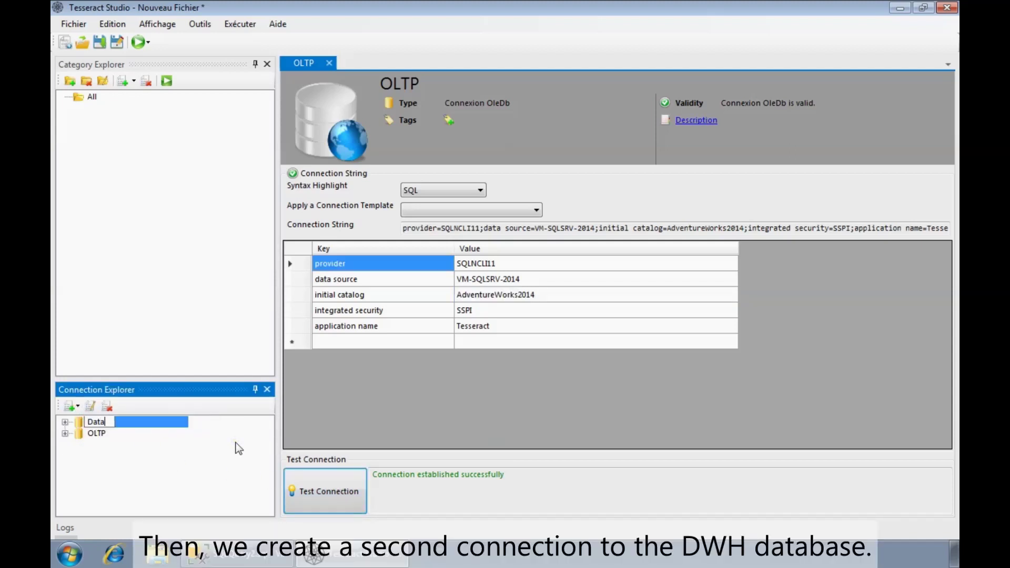
type("wareHouse")
key("Return")
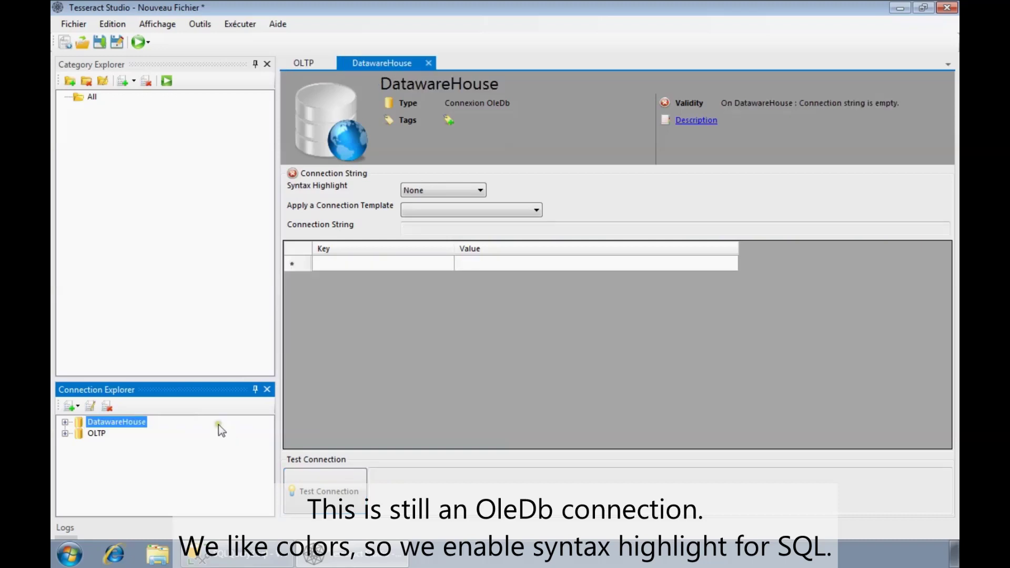
Set the DatawareHouse connection's syntax highlighting to SQL and apply the SQL Server (NT authentication) connection template.
left_click(446, 190)
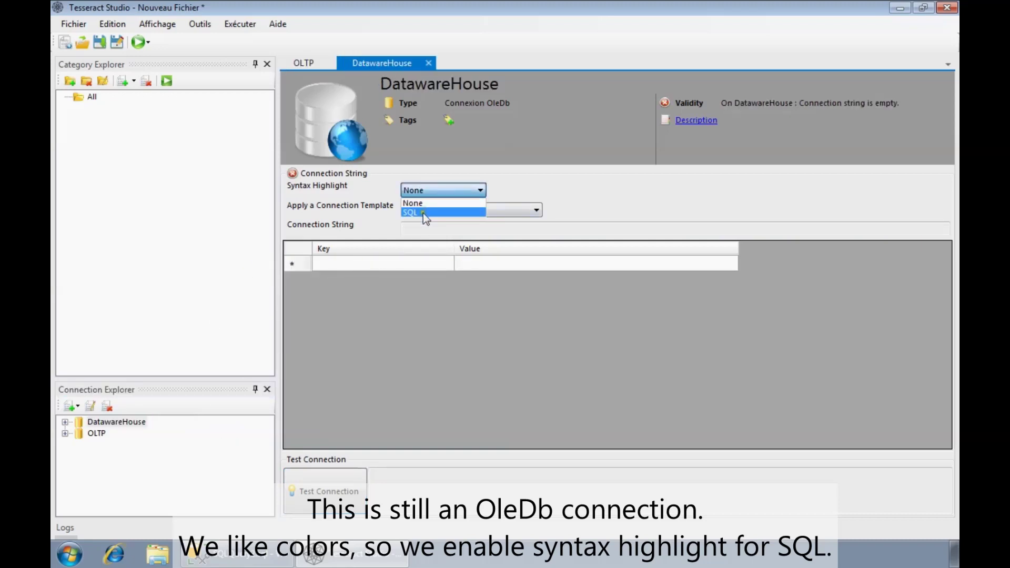
left_click(422, 213)
left_click(438, 209)
left_click(447, 220)
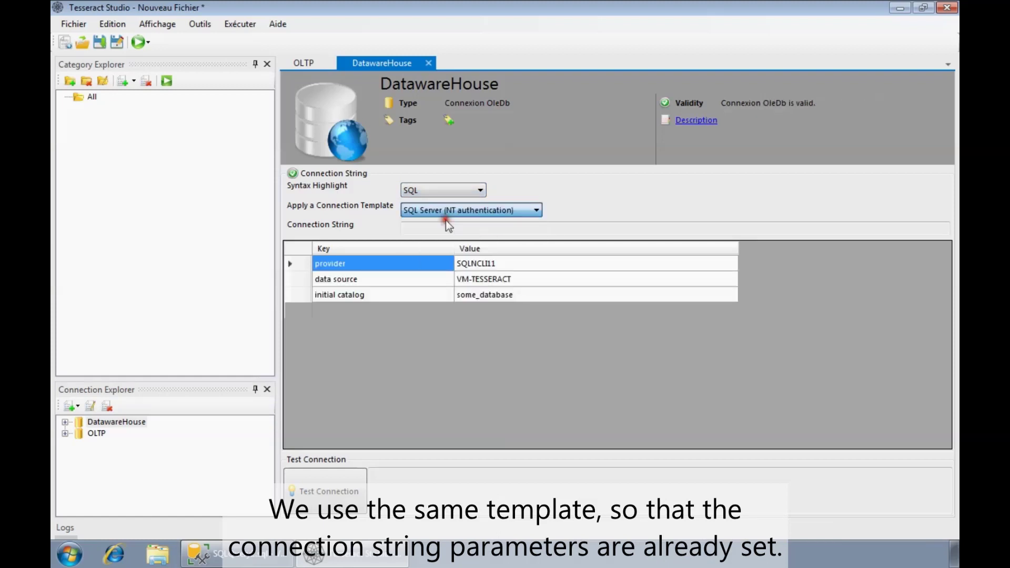
Set the DatawareHouse connection's data source to VM-SQLSRV-2014.
left_click(494, 295)
left_click(508, 278)
left_click(508, 279)
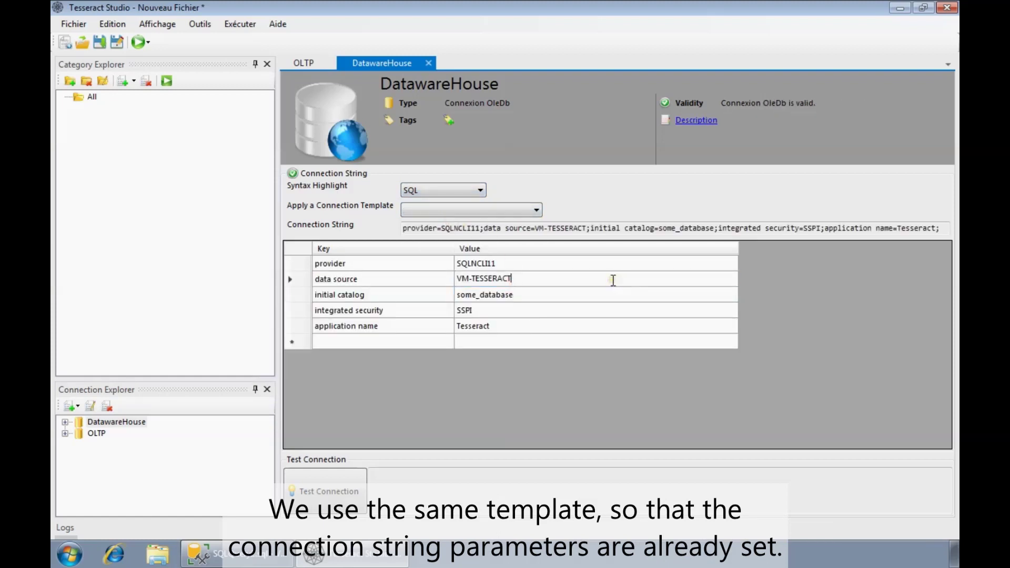
key("BackSpace")
key("BackSpace")
key("BackSpace")
key("BackSpace")
key("BackSpace")
key("BackSpace")
key("BackSpace")
key("BackSpace")
key("BackSpace")
type("SQLSRV")
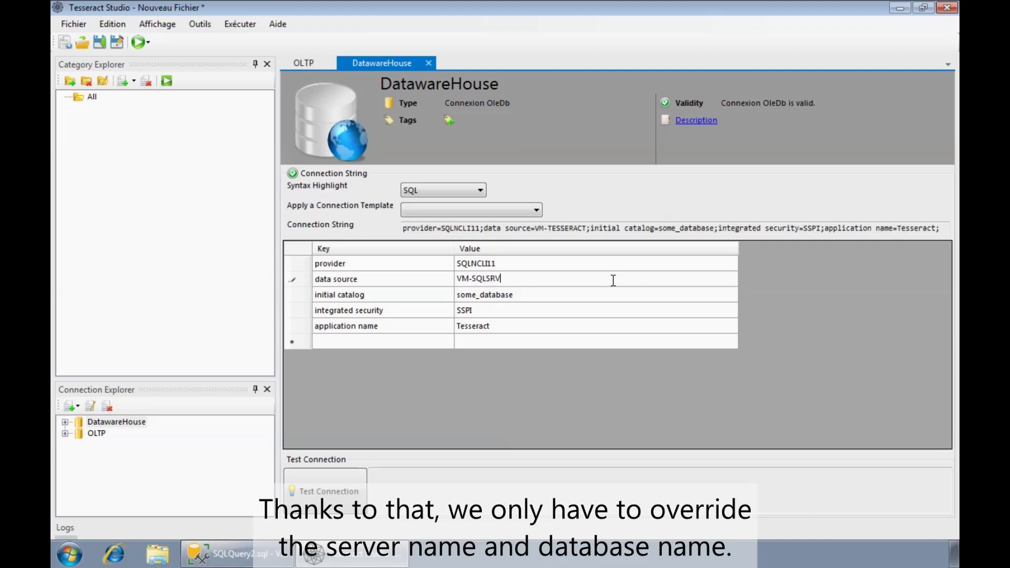
type("-2014")
key("Tab")
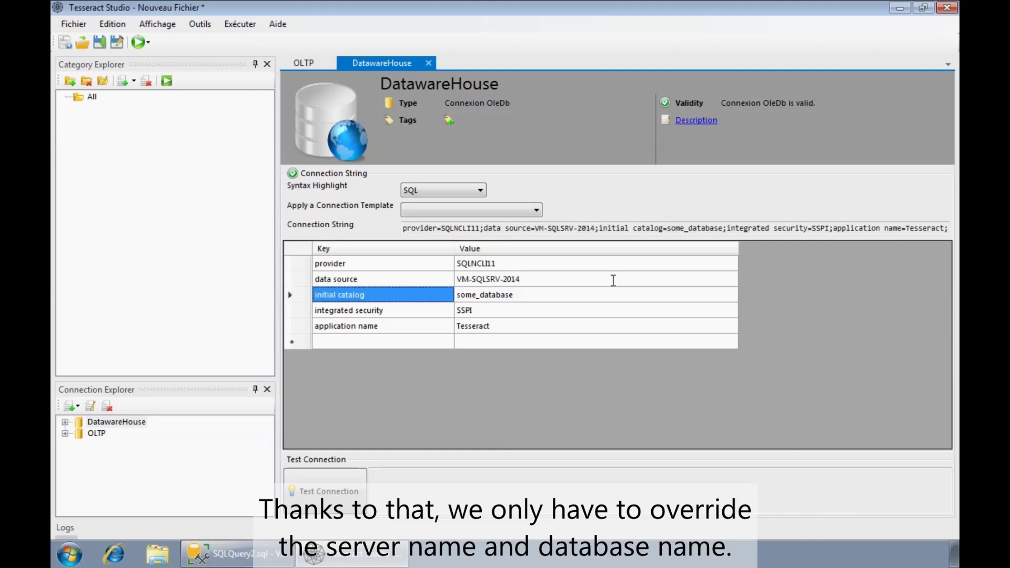
Set the DatawareHouse connection's initial catalog to AdventureWorksDW2014 and test the connection.
left_click(529, 299)
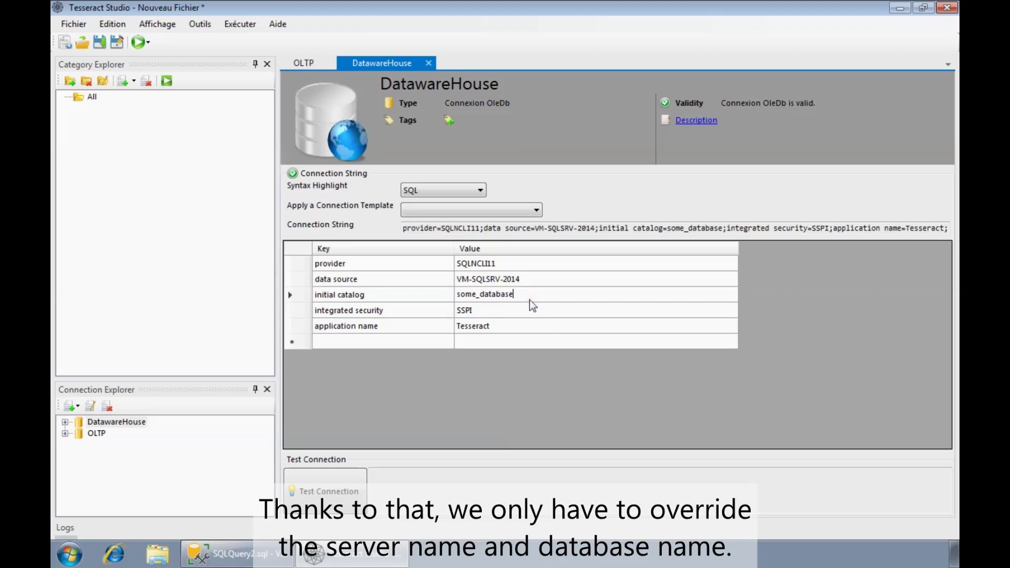
left_click_drag(528, 298, 394, 290)
type("AdventureWor")
type("ksDW2014")
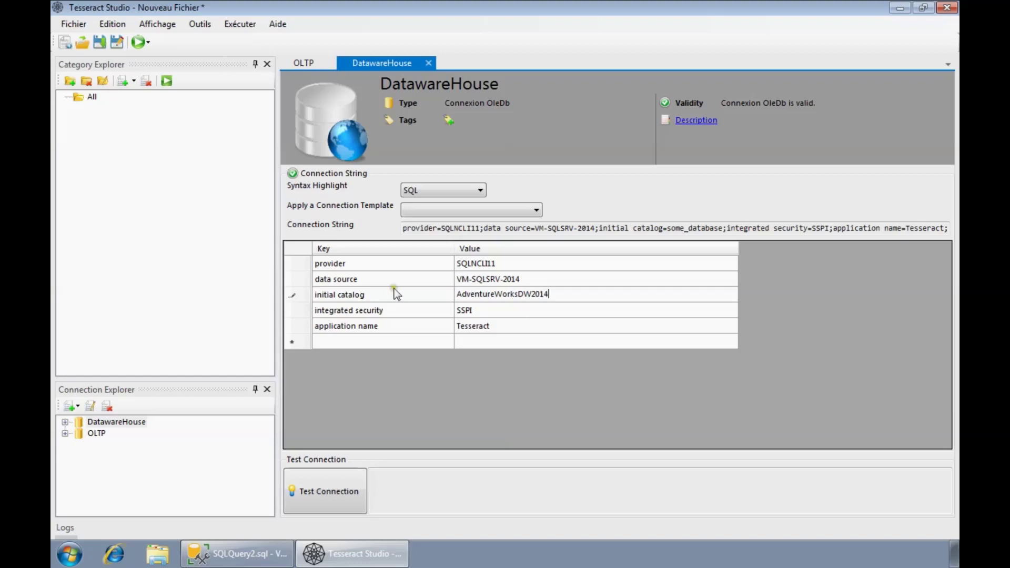
left_click(343, 502)
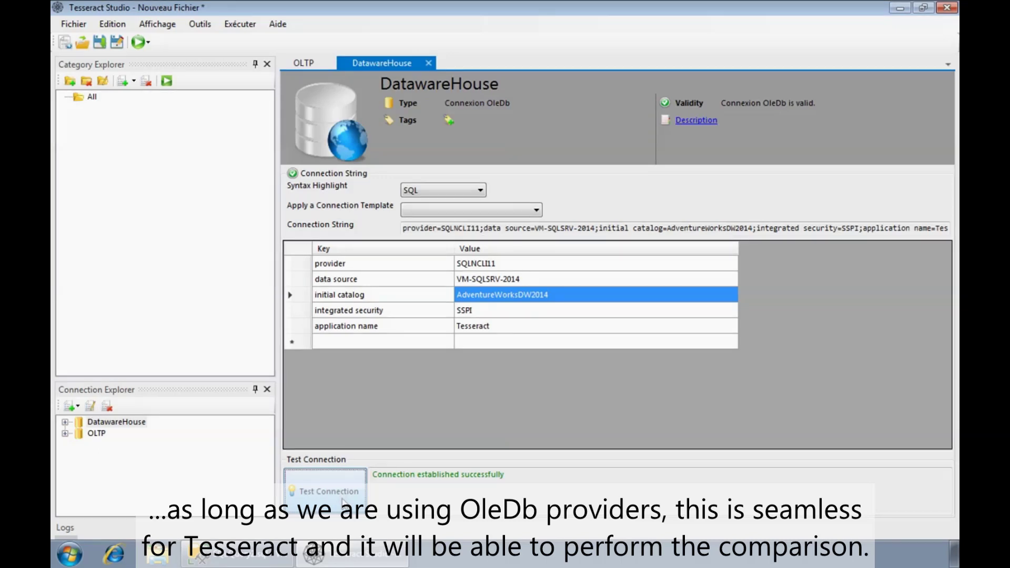
Add a data comparison test to the All category and rename it Ventes Internet.
right_click(90, 100)
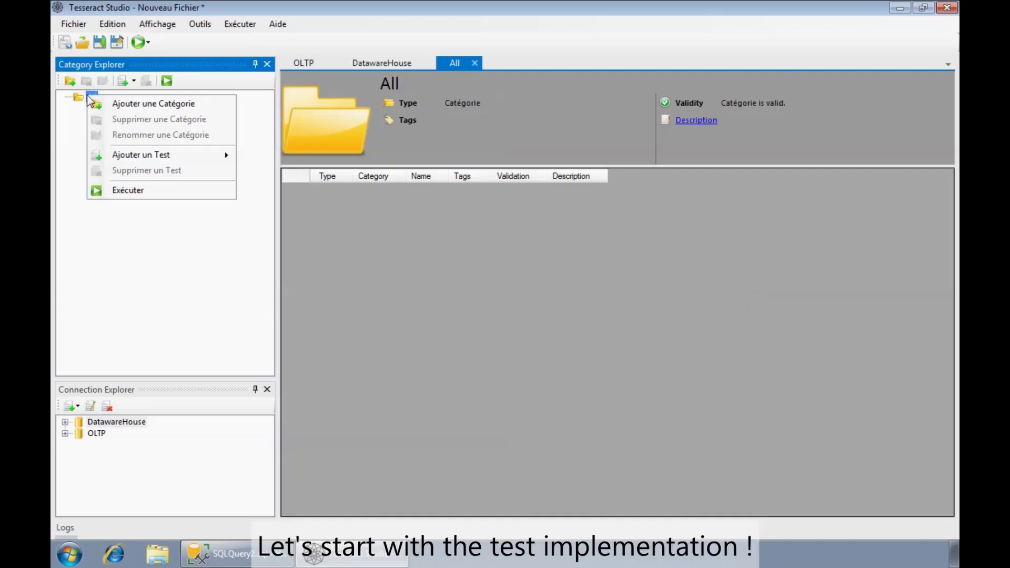
mouse_move(157, 156)
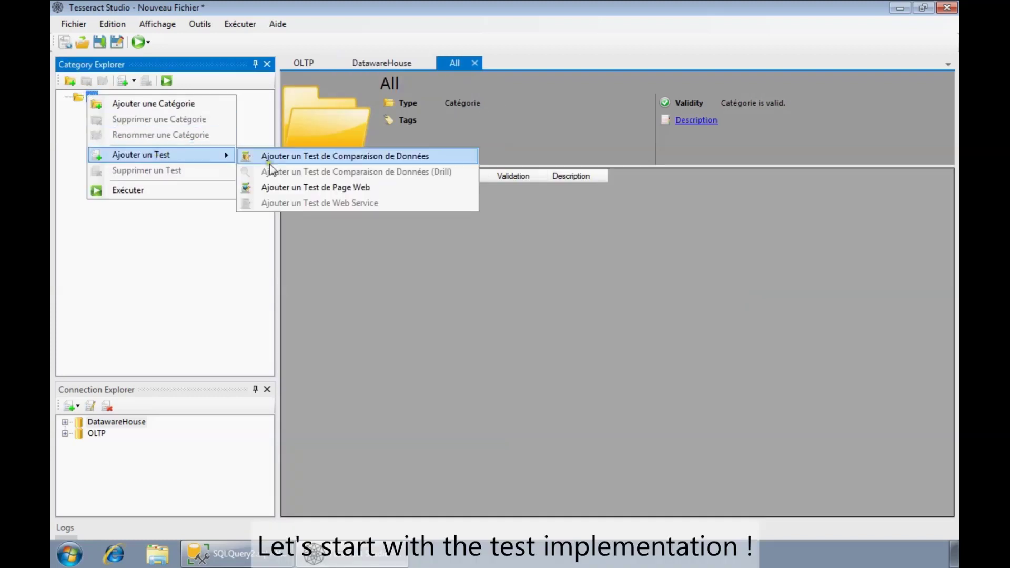
left_click(321, 158)
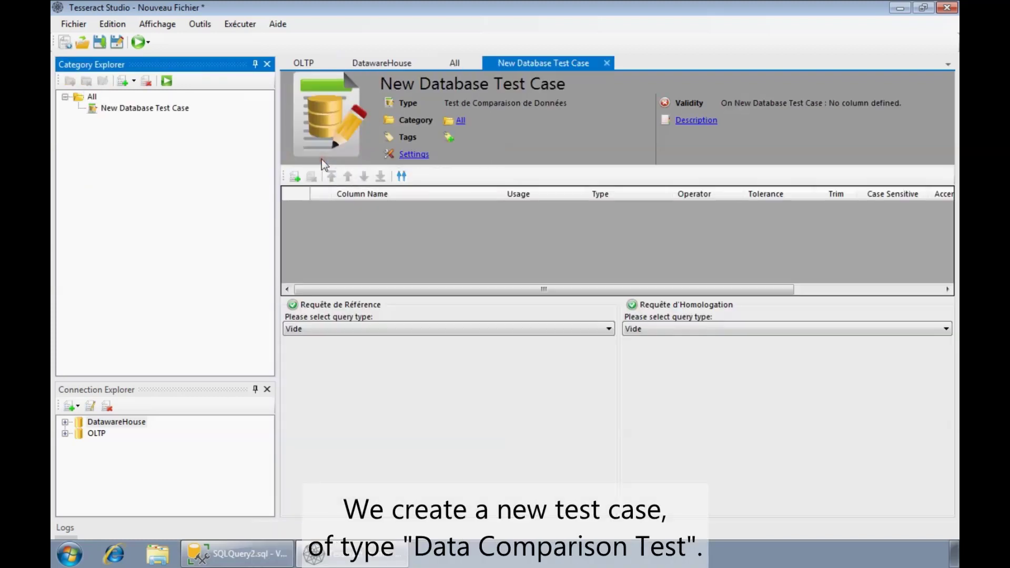
left_click(169, 112)
left_click(170, 111)
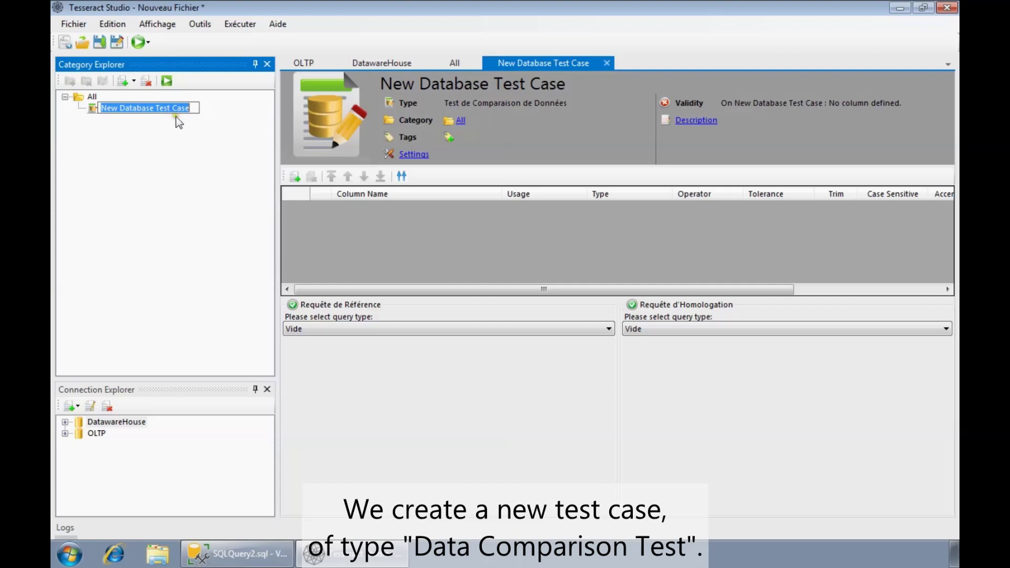
type("Ven")
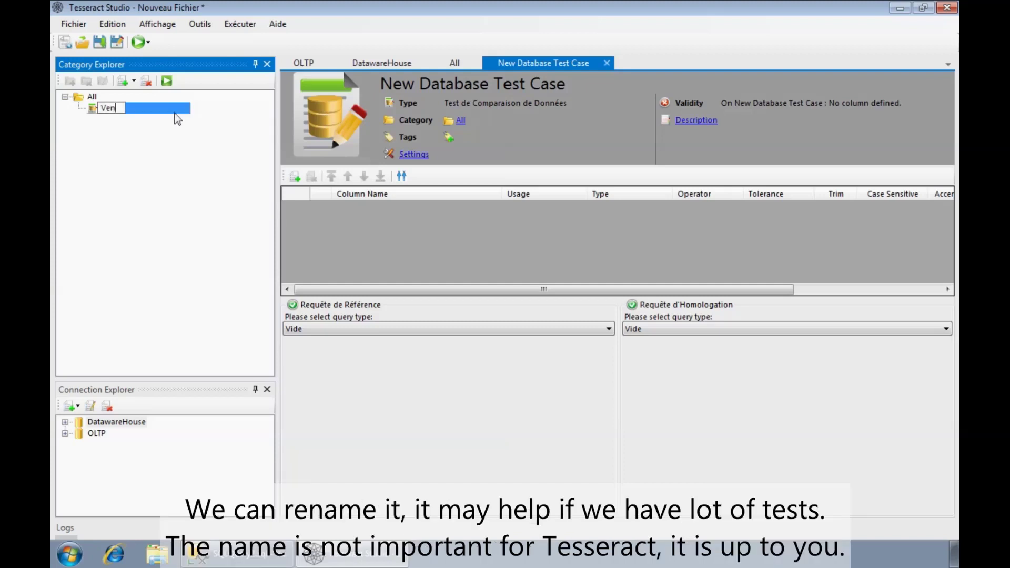
type("tes Internet")
key("Return")
left_click(156, 108)
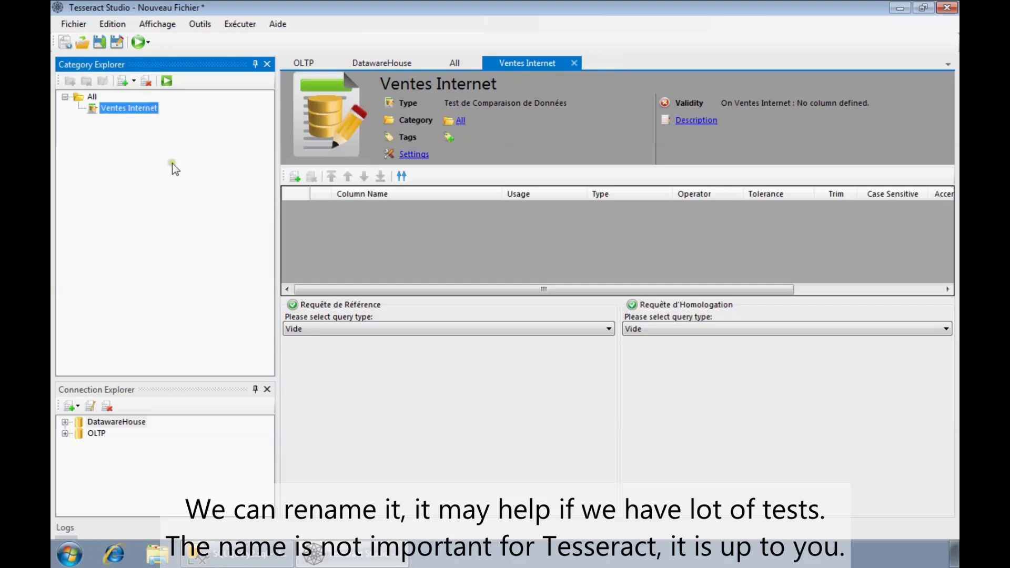
Set the reference query's type to Connexion and its connection to OLTP.
left_click(416, 329)
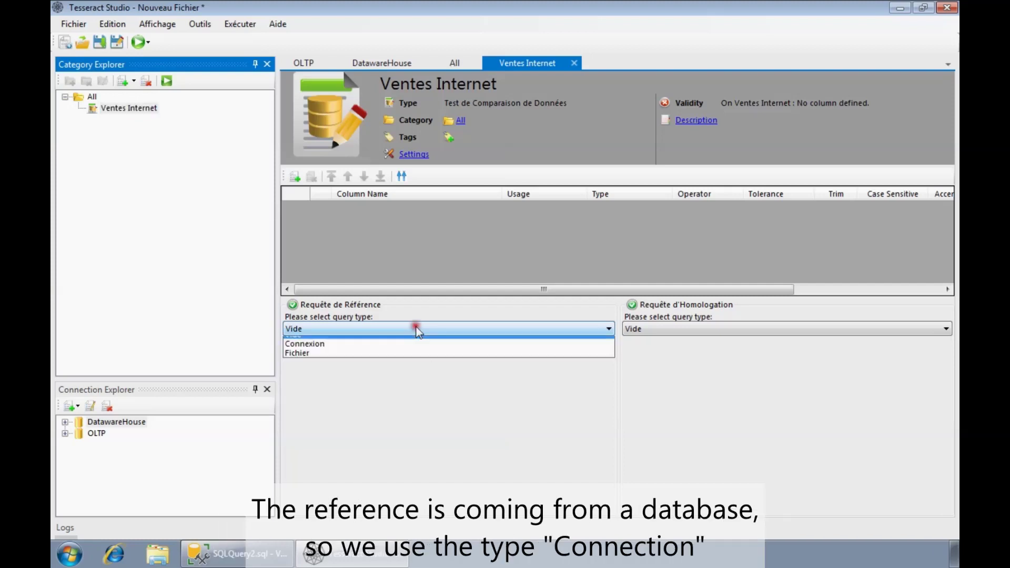
left_click(310, 351)
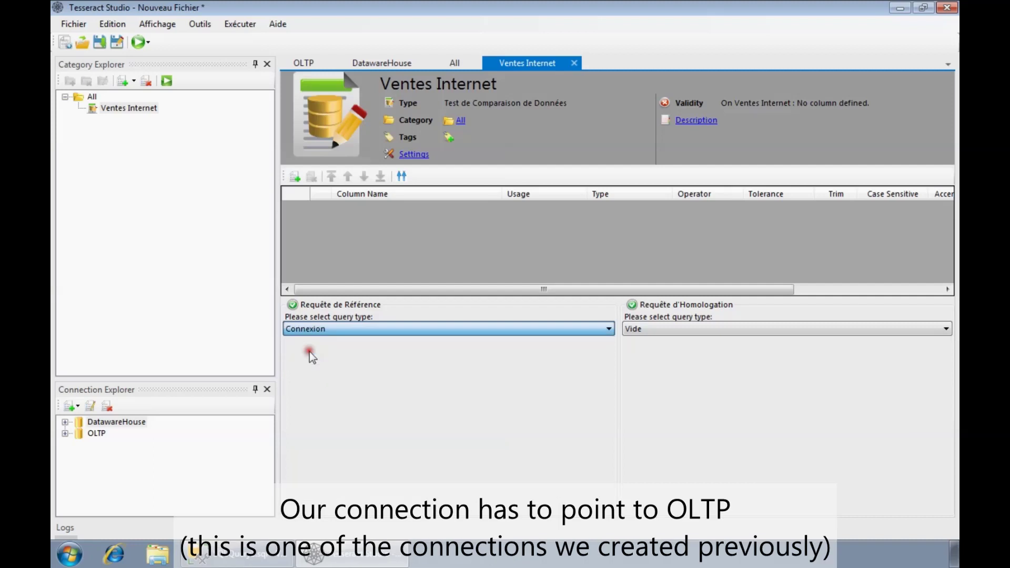
left_click(363, 346)
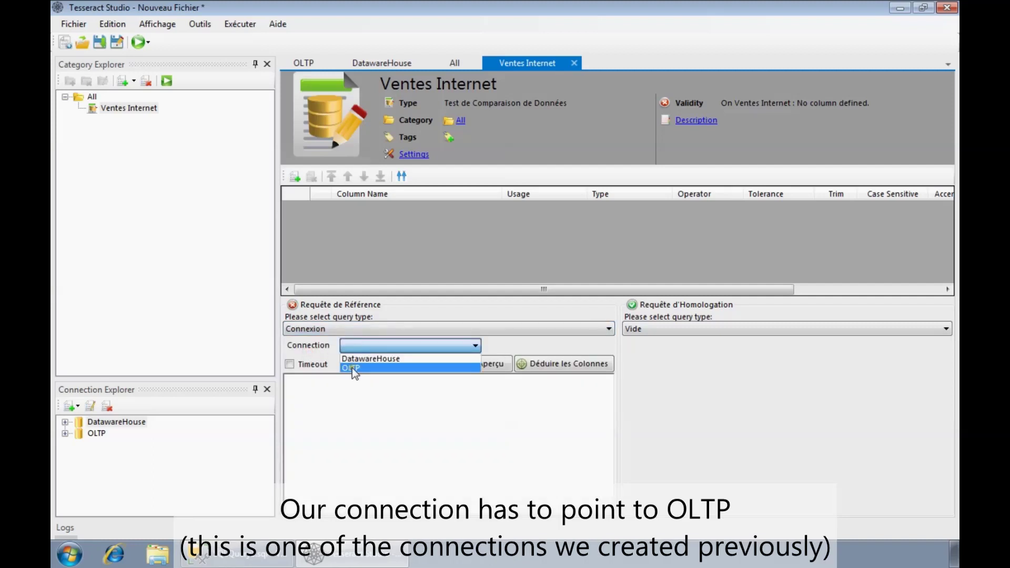
left_click(352, 368)
Write the reference query SELECT * FROM Sales.SalesOrderHeader and preview its rows.
left_click(357, 395)
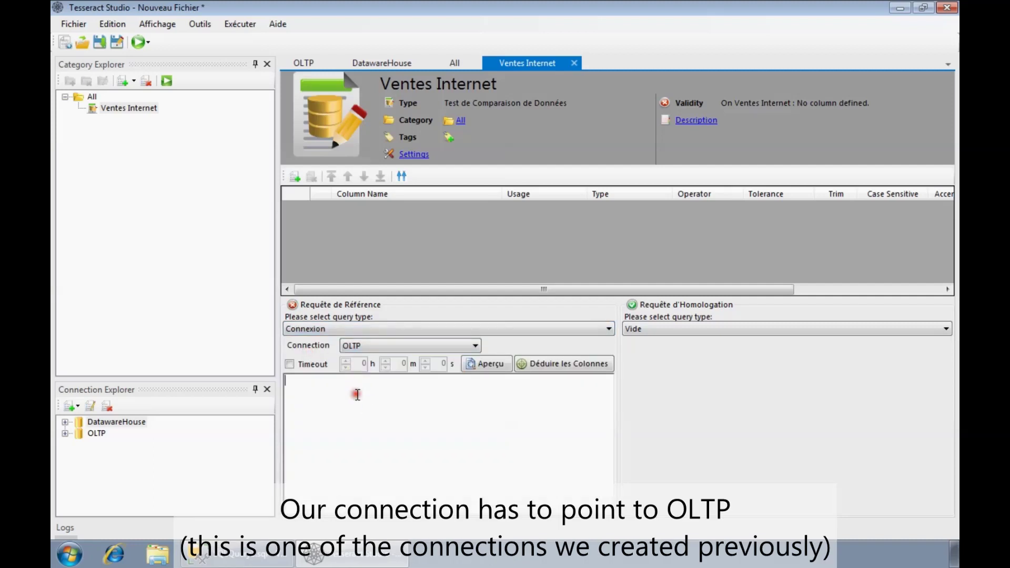
type("SELECT *")
key("Return")
type("FROM Sales.SalesOrderHeader")
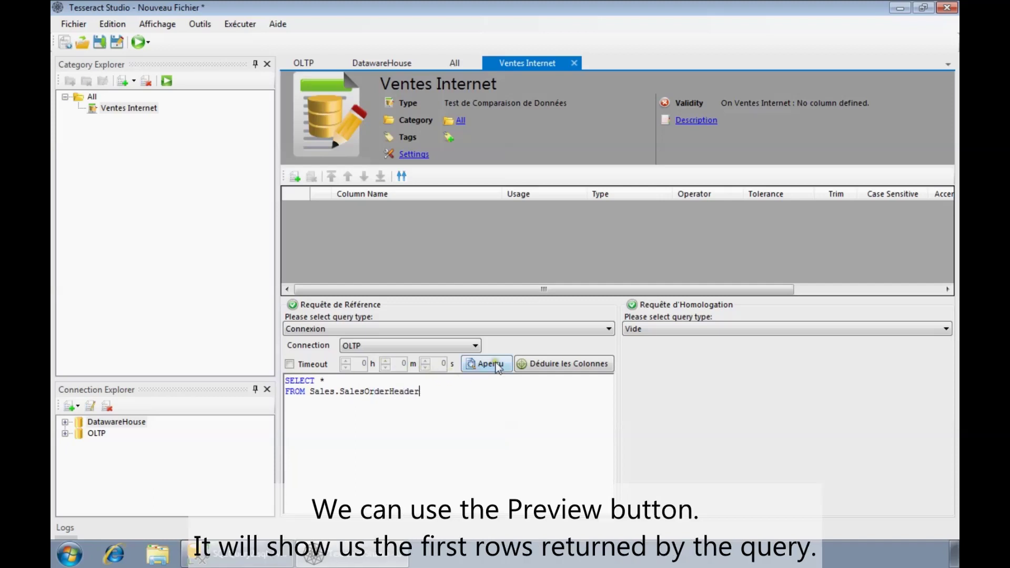
left_click(497, 364)
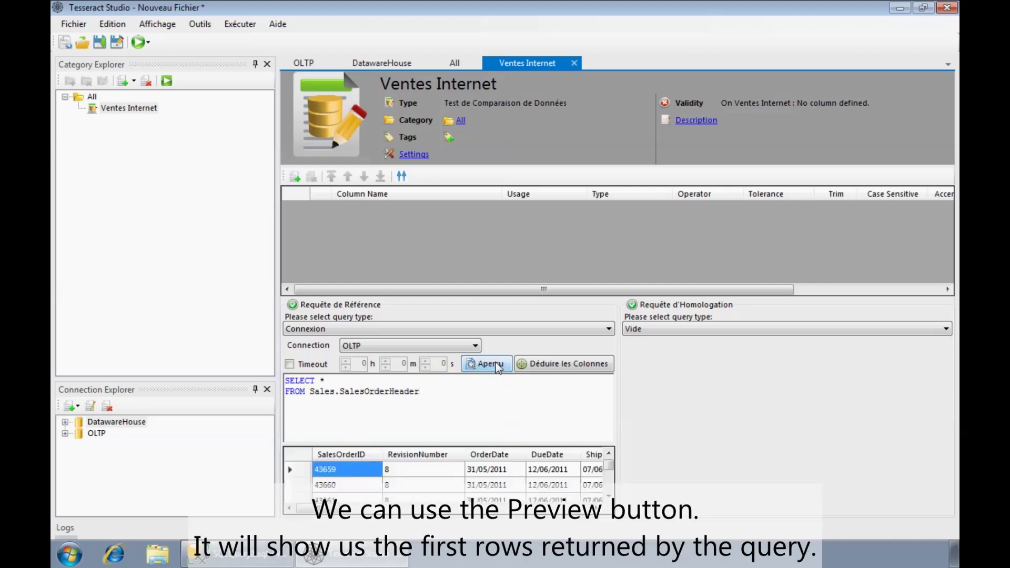
Change the reference query to SELECT DISTINCT SalesOrderNumber in place of all columns and preview it again.
left_click(384, 380)
key("BackSpace")
type("DISTINCT ")
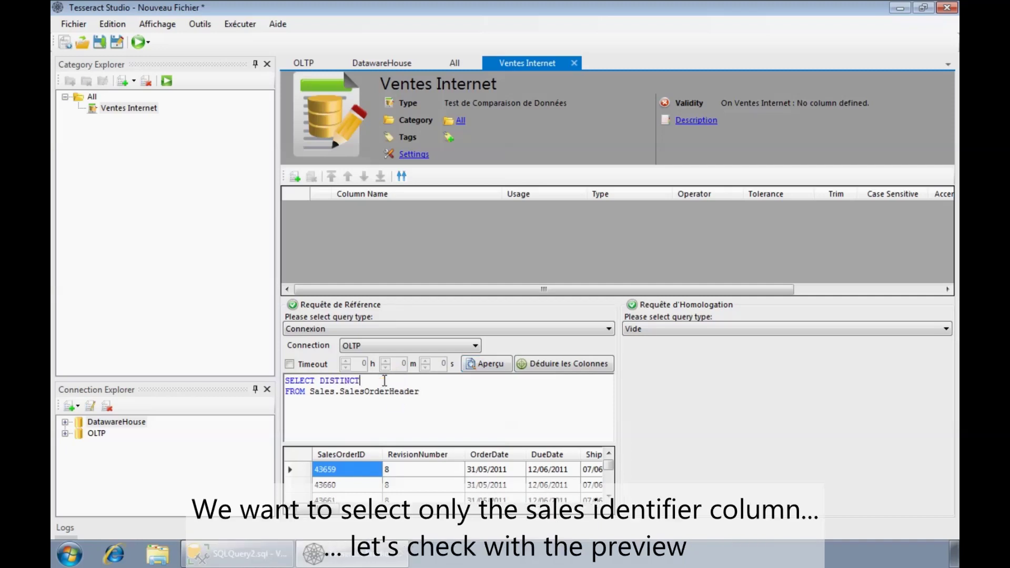
type("SalesOrderNumber")
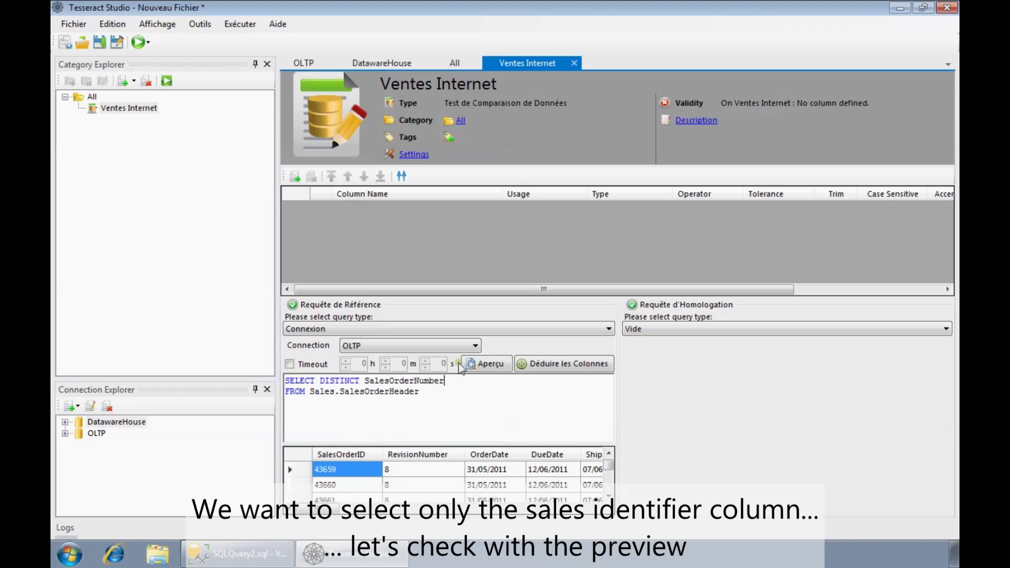
left_click(486, 364)
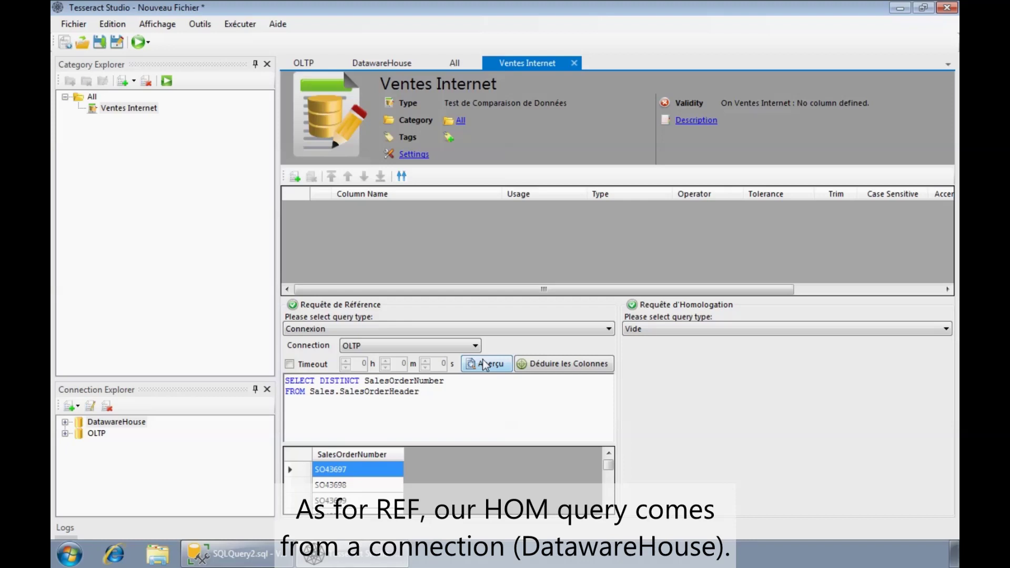
Set the homologation query's type to Connexion and its connection to DatawareHouse.
left_click(694, 329)
left_click(694, 348)
left_click(694, 346)
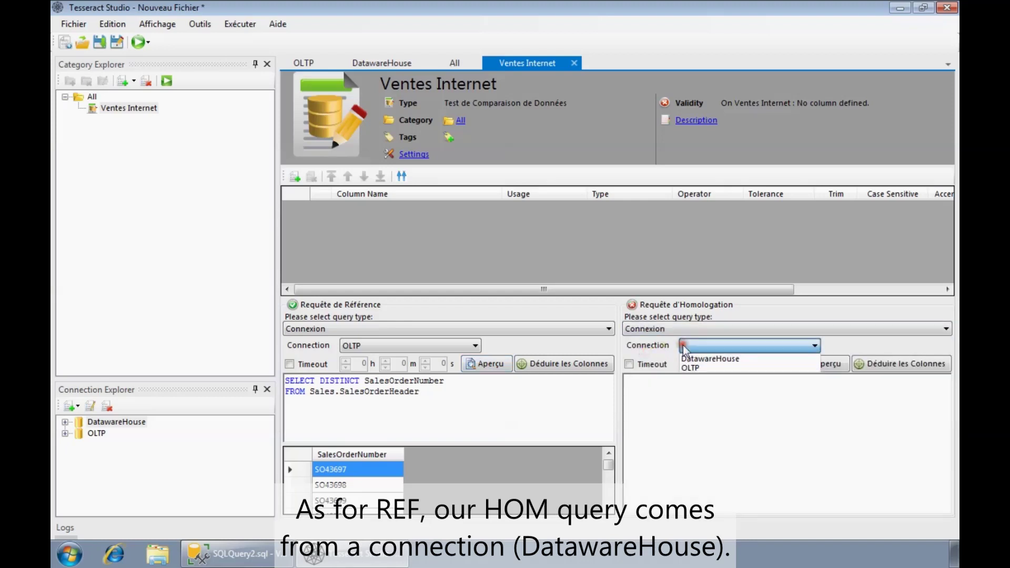
left_click(694, 358)
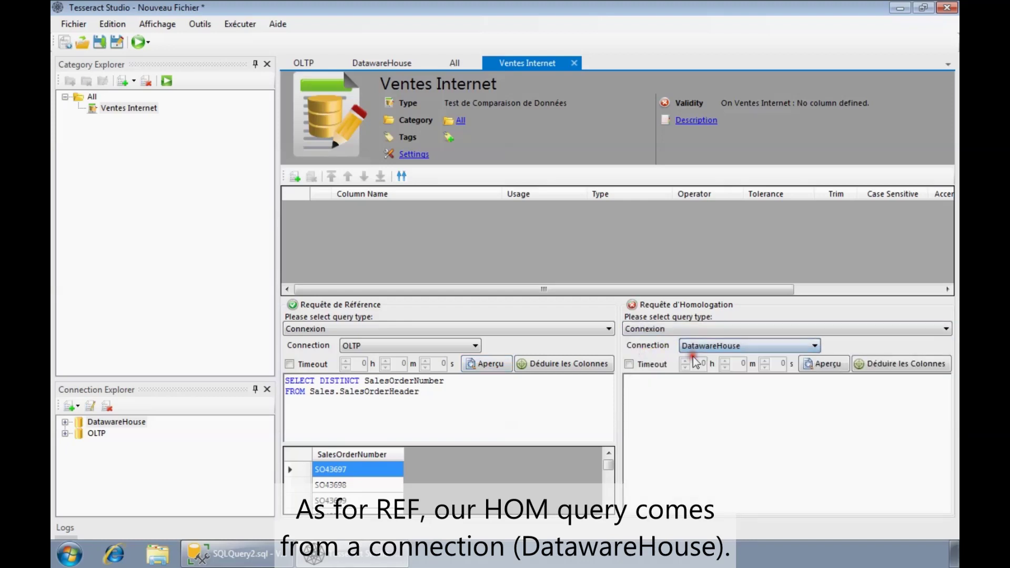
Copy the query SELECT DISTINCT SalesOrderNumber FROM dbo.FactInternetSales from SQL Server Management Studio into Tesseract Studio's homologation query.
left_click(672, 391)
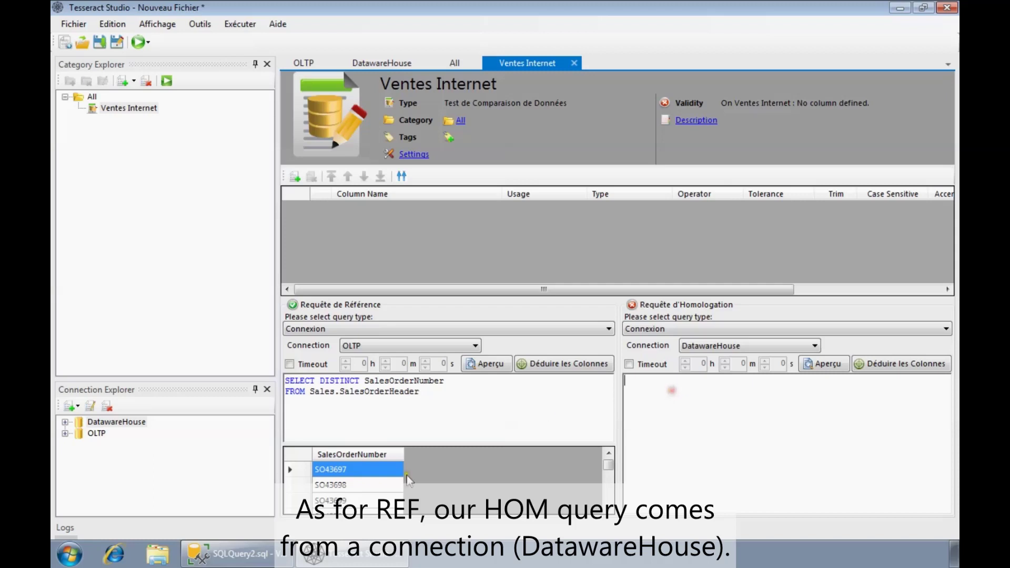
left_click(258, 556)
left_click(445, 203)
key("ctrl+a")
key("ctrl+c")
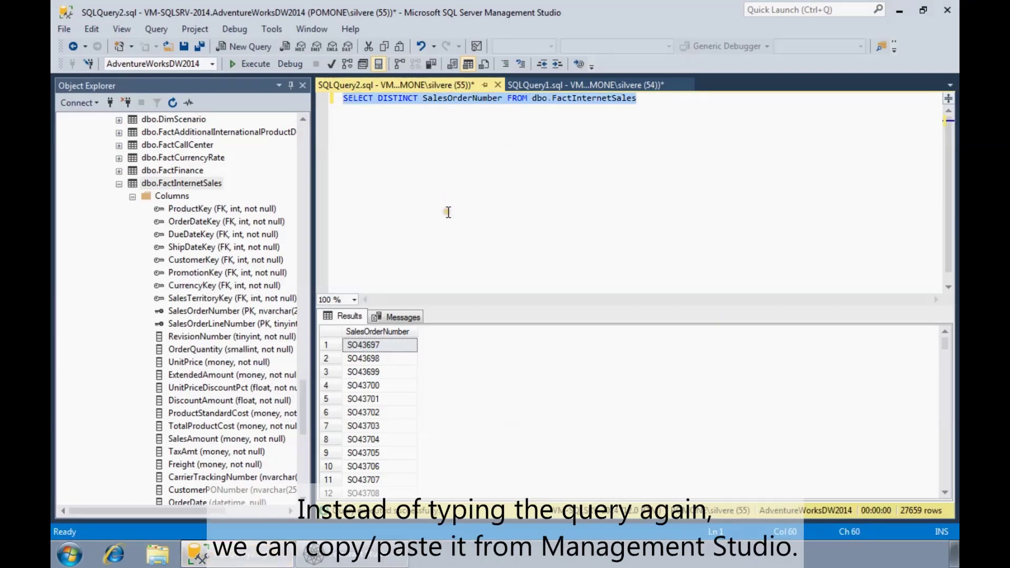
left_click(384, 557)
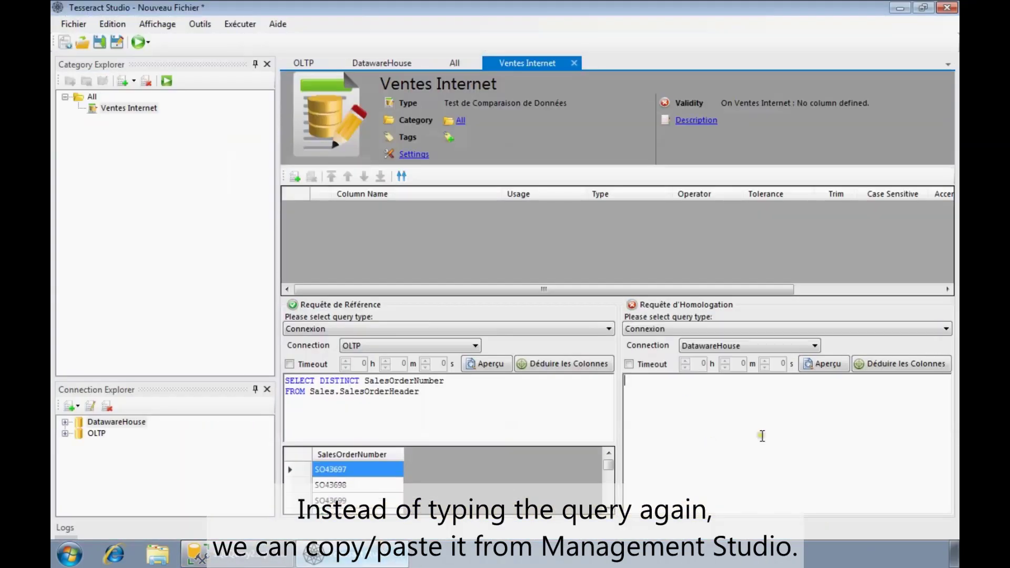
key("ctrl+v")
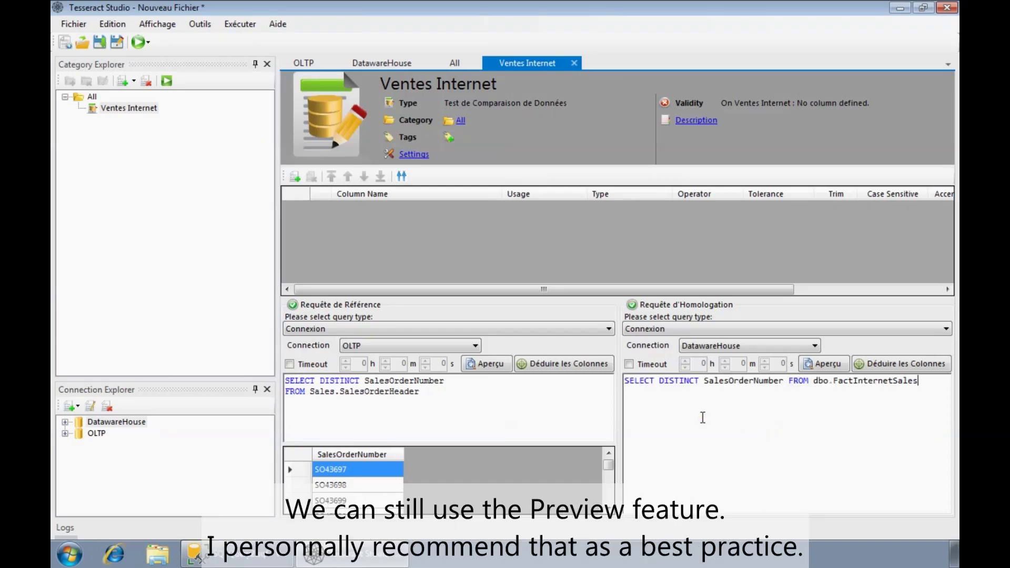
Preview the homologation query's rows and enlarge both preview grids to compare the SalesOrderNumber values.
left_click(823, 365)
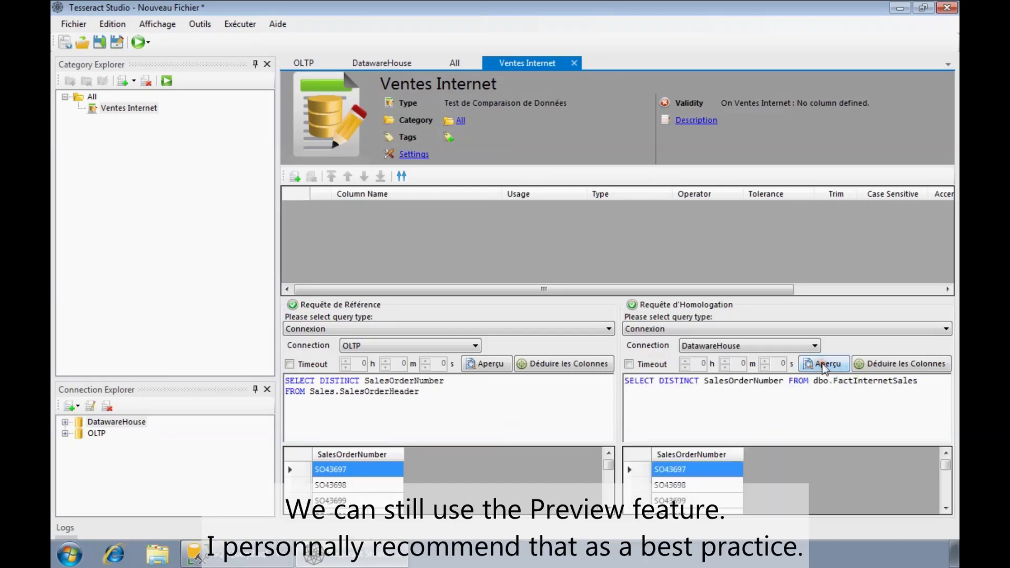
left_click_drag(578, 445, 584, 401)
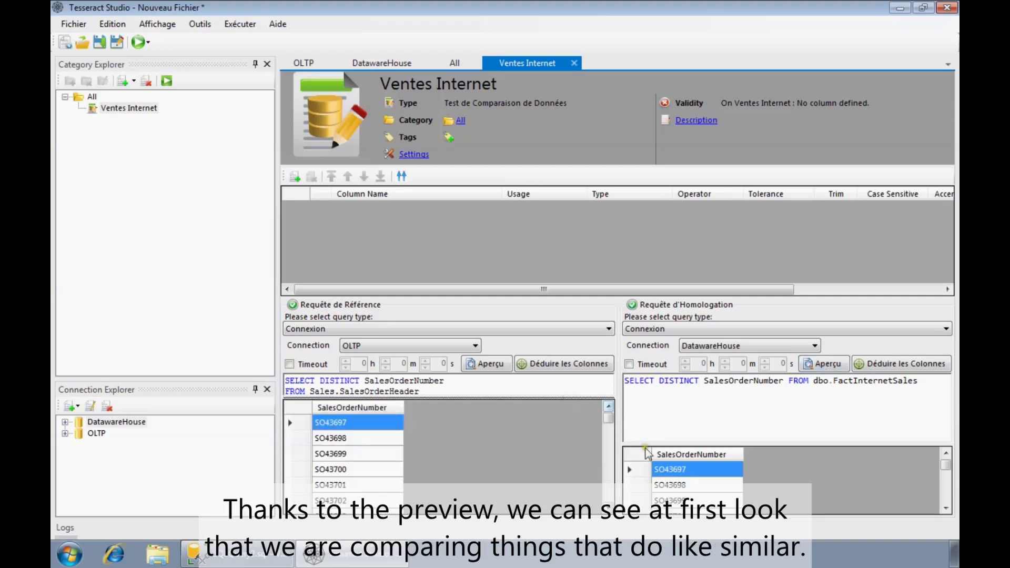
left_click_drag(646, 447, 639, 394)
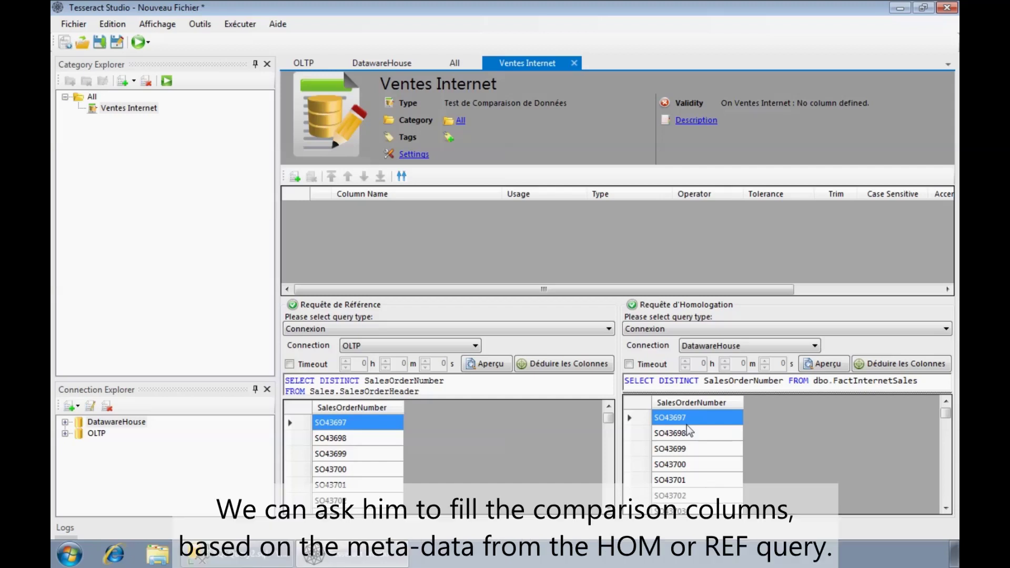
Deduce the comparison columns from the homologation query and check the Type and Usage choices of the Sales Order Number column.
left_click(883, 362)
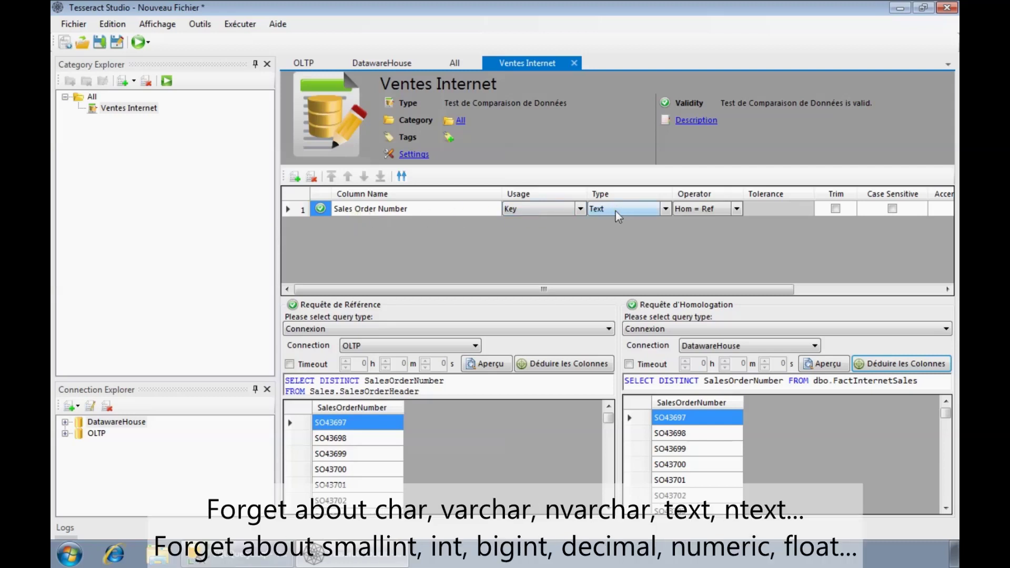
left_click(666, 210)
left_click(665, 210)
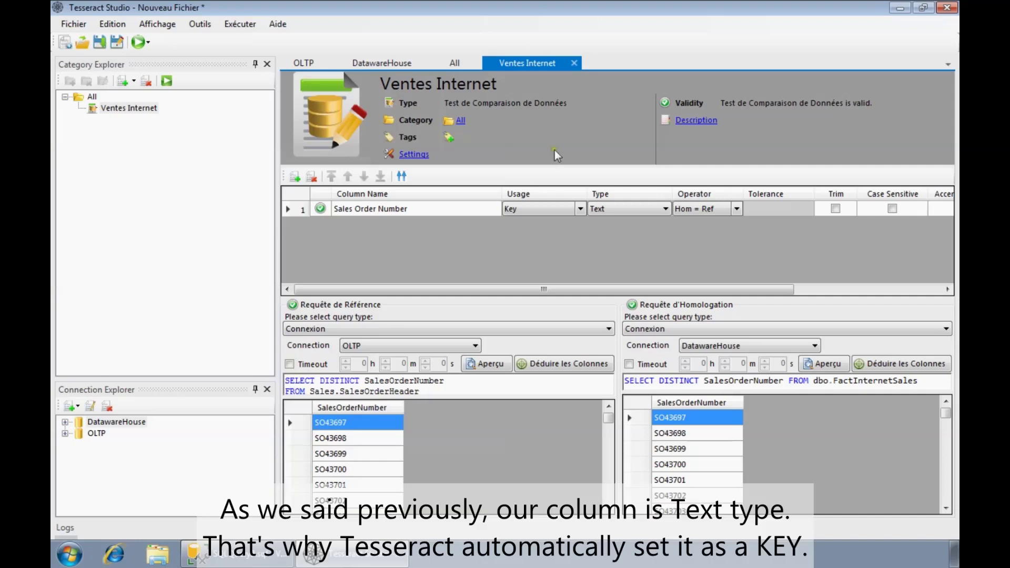
left_click(584, 210)
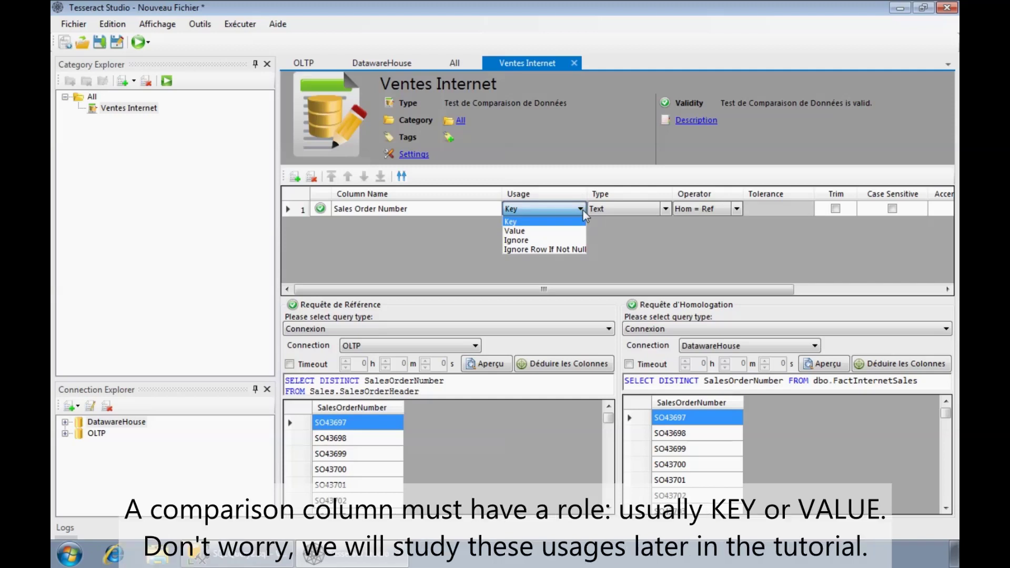
left_click(583, 210)
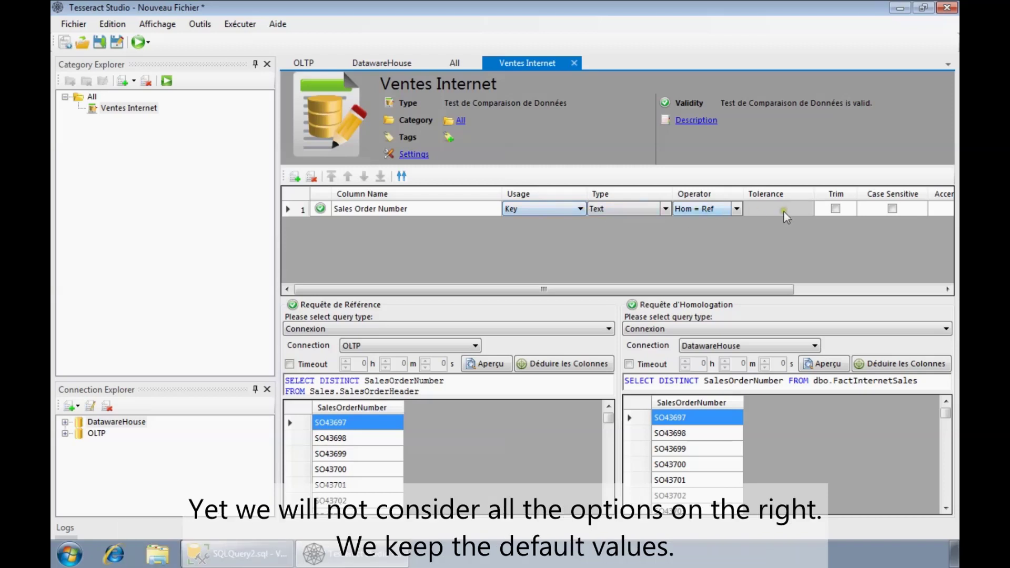
left_click_drag(774, 288, 721, 287)
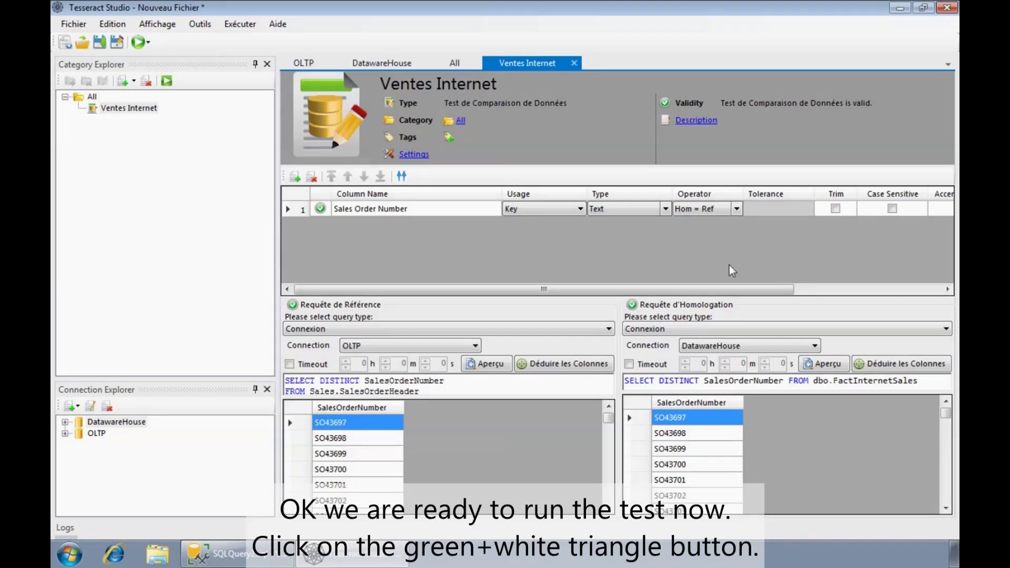
Run the Ventes Internet test and open its detailed database test result.
left_click(165, 81)
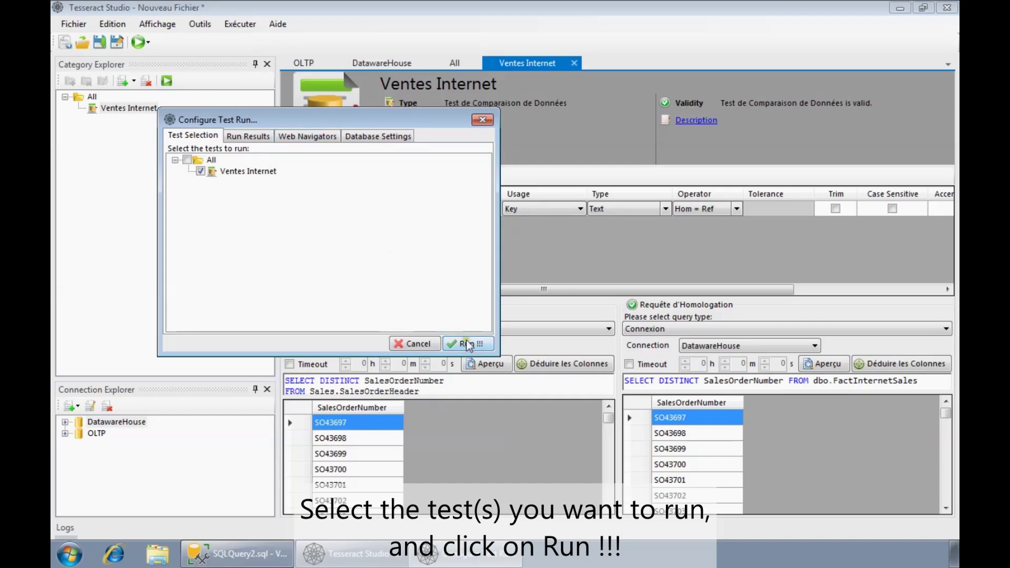
left_click(468, 344)
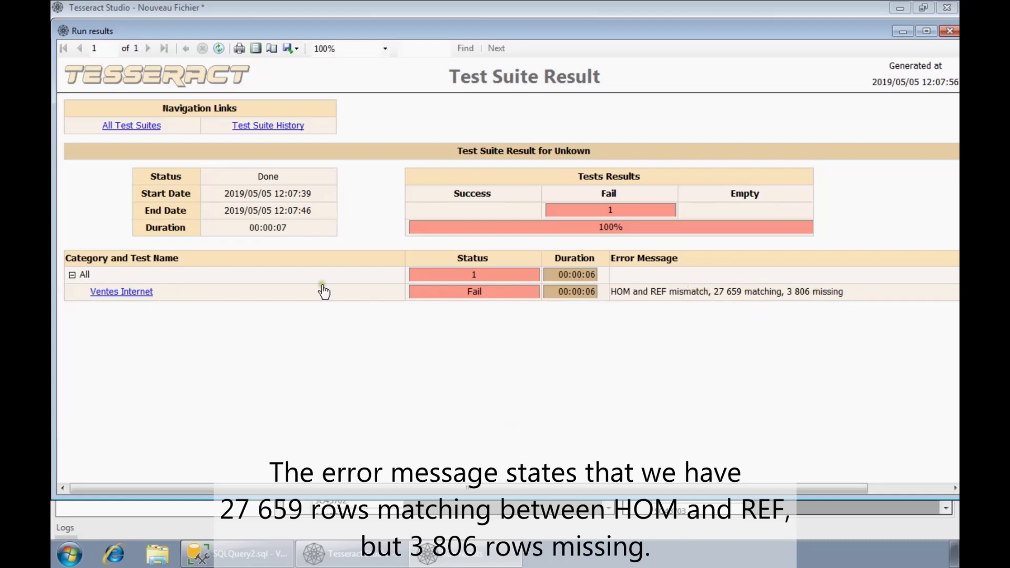
left_click(134, 296)
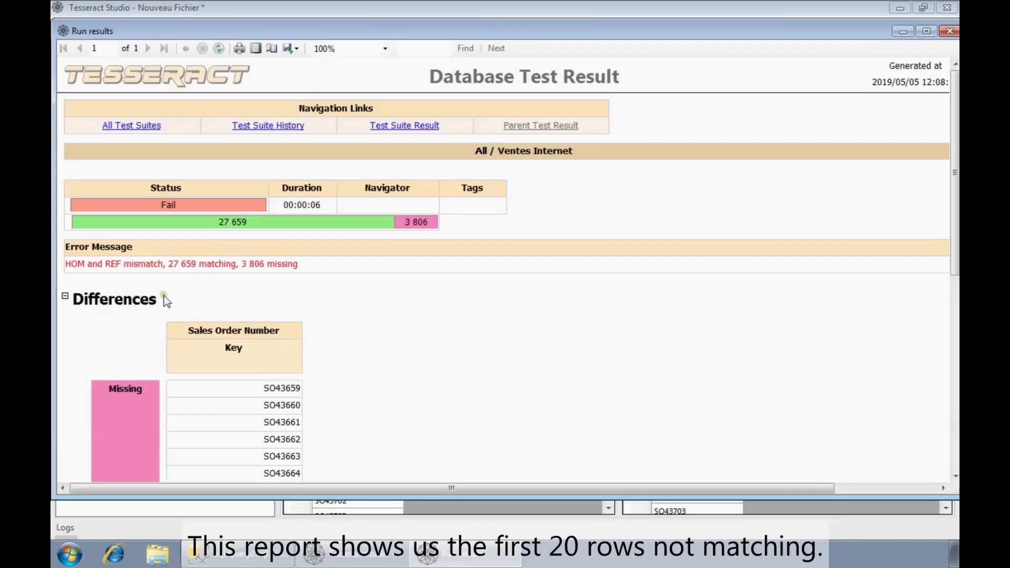
Examine the missing rows in the report and expand the Reference Query (OLTP) and Homologation Query (DatawareHouse) sections.
left_click_drag(954, 186, 955, 381)
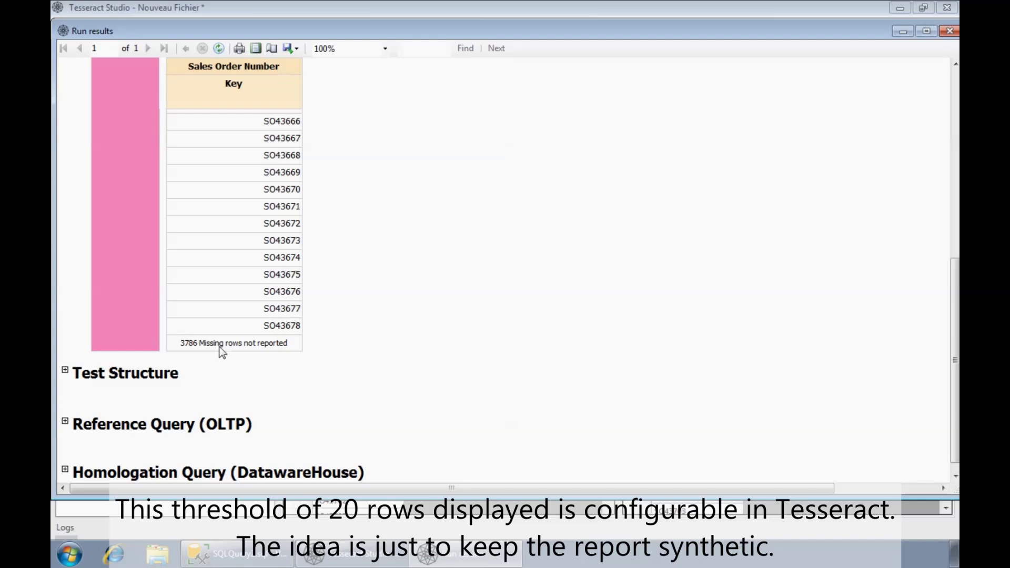
left_click(66, 423)
scroll(68, 421, "down", 3)
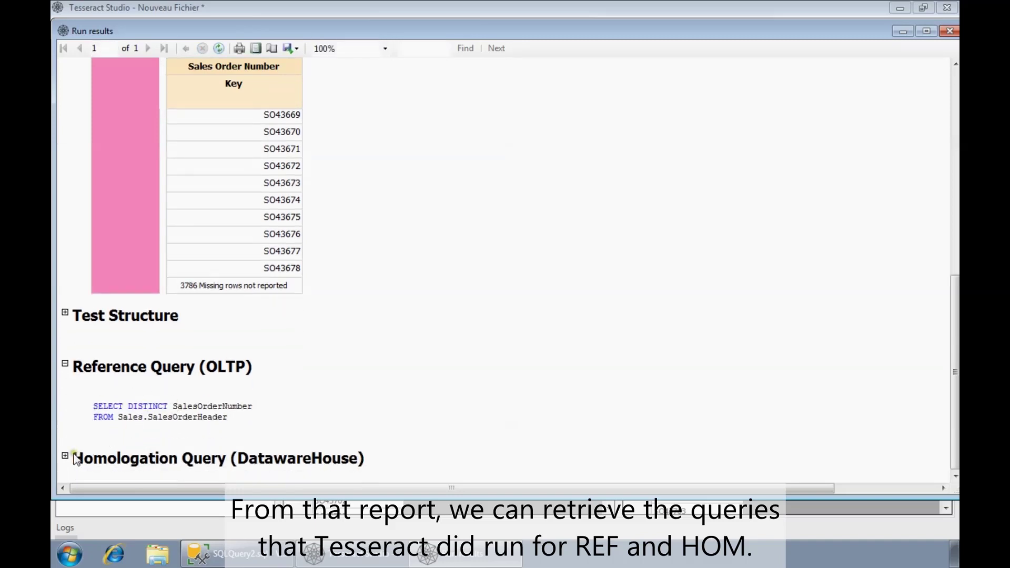
left_click(66, 457)
scroll(195, 402, "down", 2)
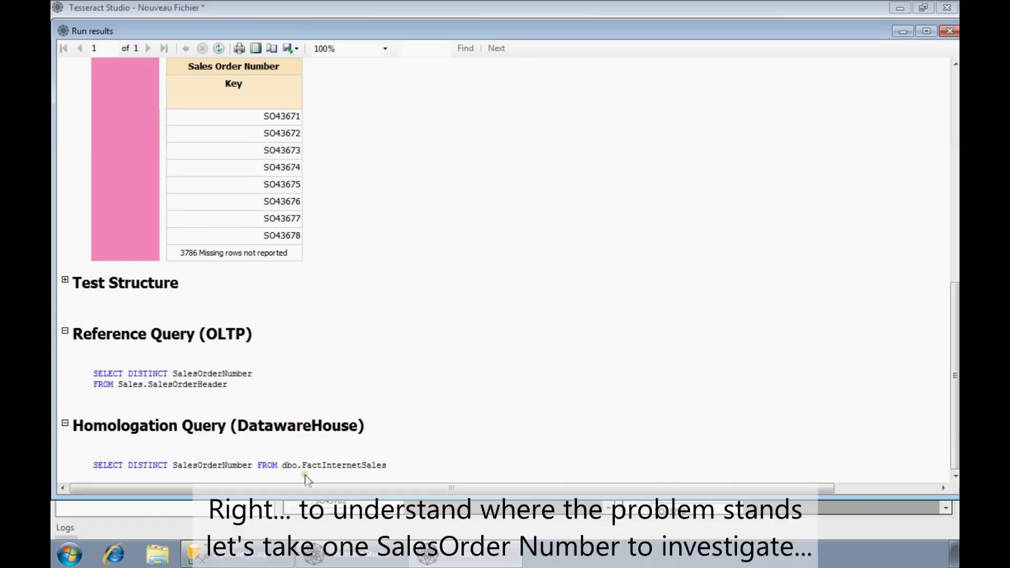
scroll(368, 402, "up", 3)
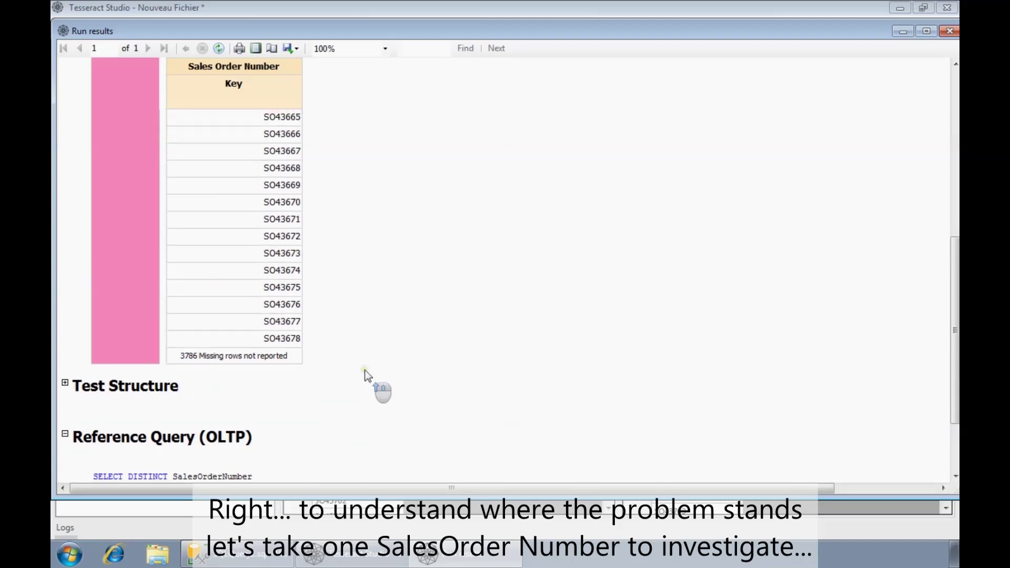
scroll(903, 248, "up", 7)
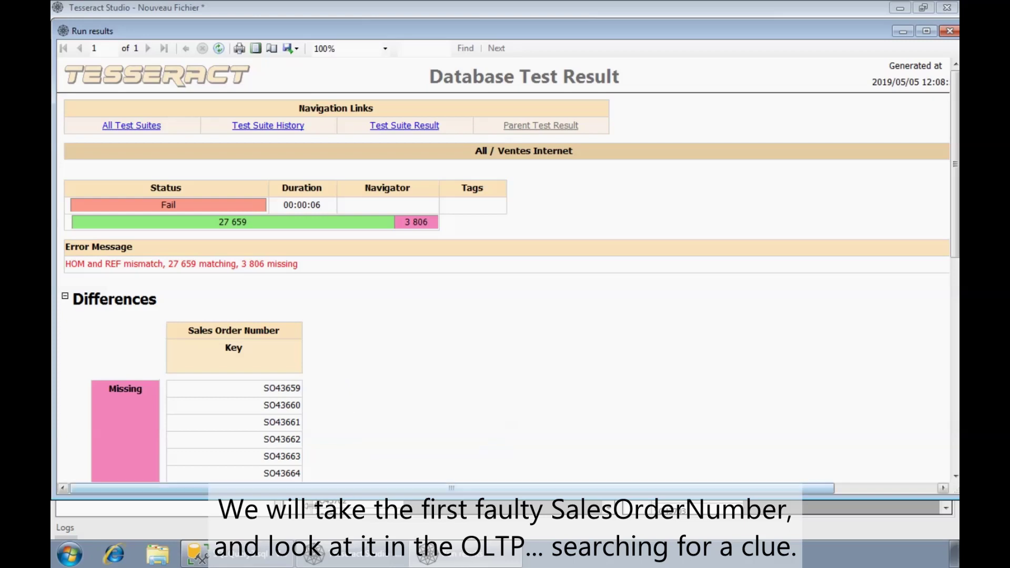
In SQL Server Management Studio, add a WHERE filter on SalesOrderNumber to the OLTP query, using the first missing order number.
left_click(279, 559)
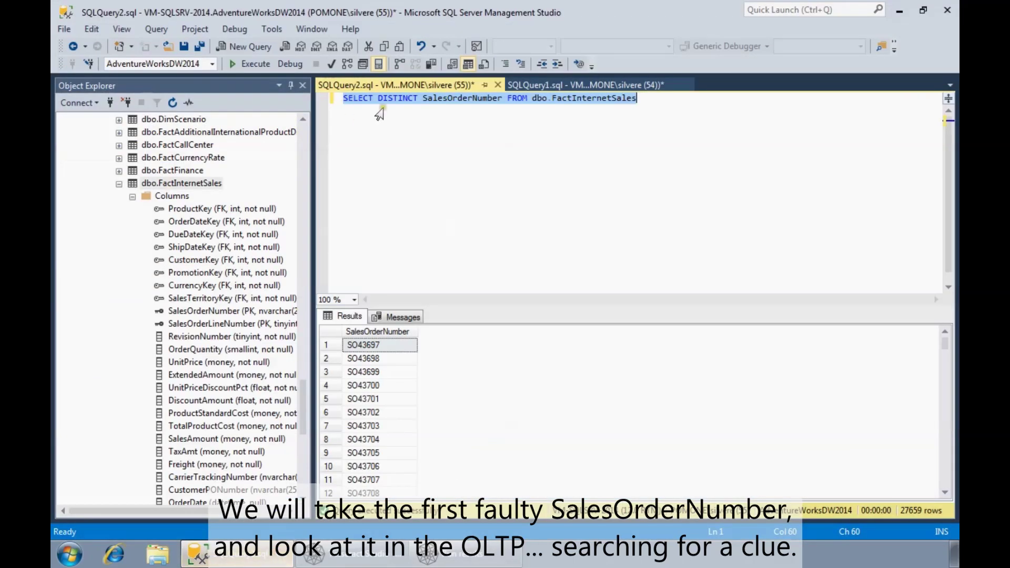
left_click(568, 84)
type("WHERE Sales")
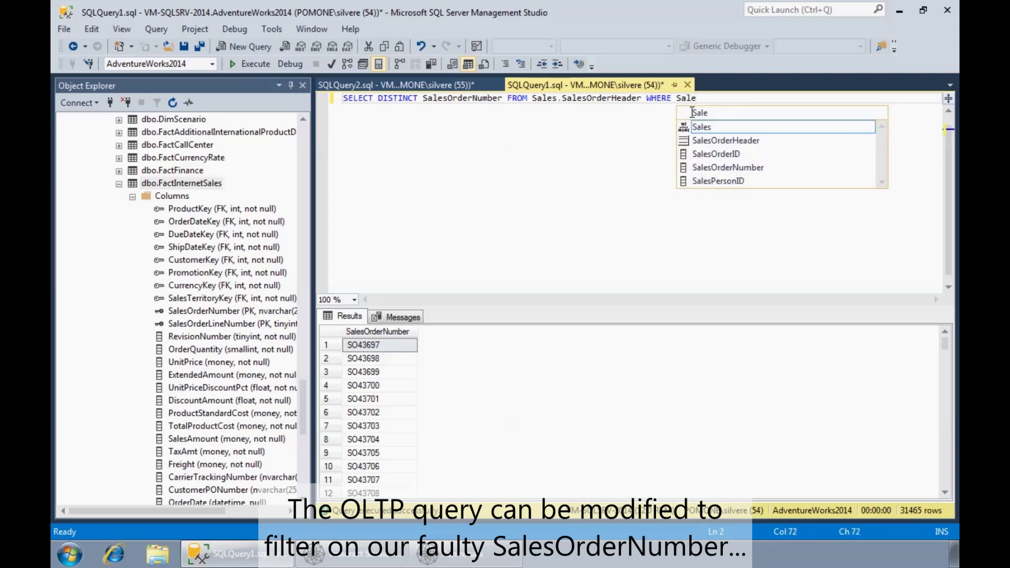
key("Down")
key("Down")
key("Down")
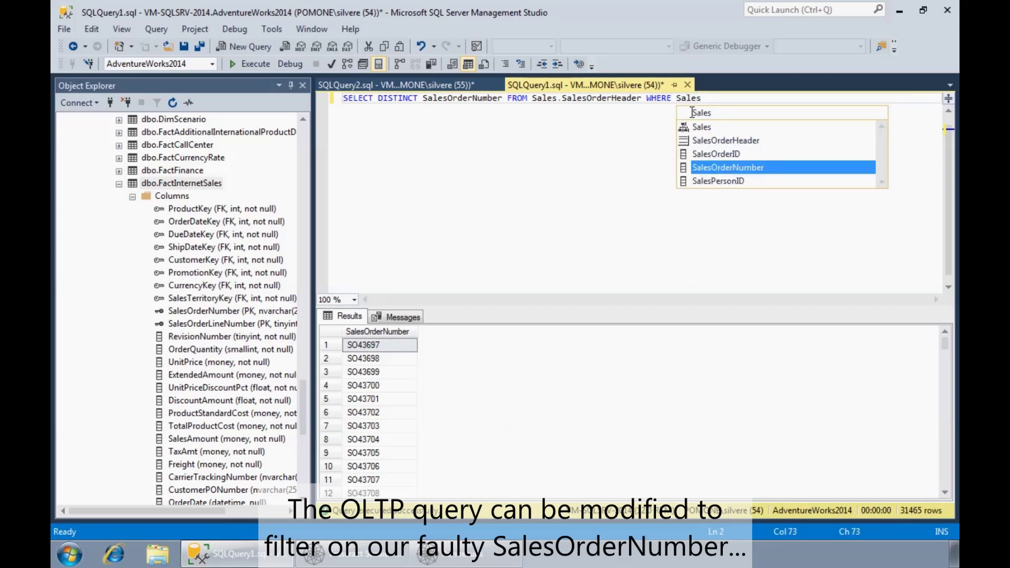
key("Tab")
type("= '")
type("SO4365")
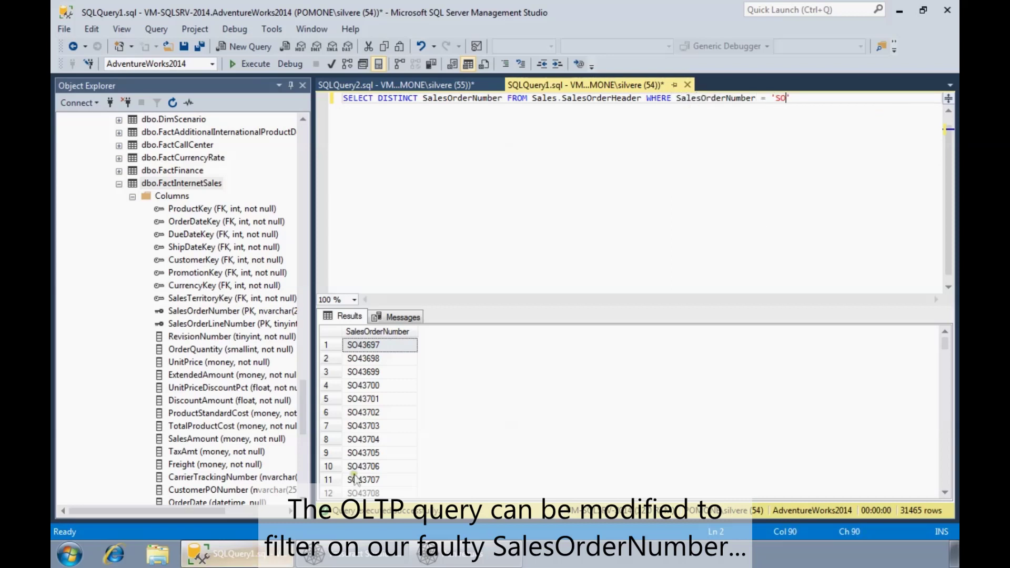
type("9'")
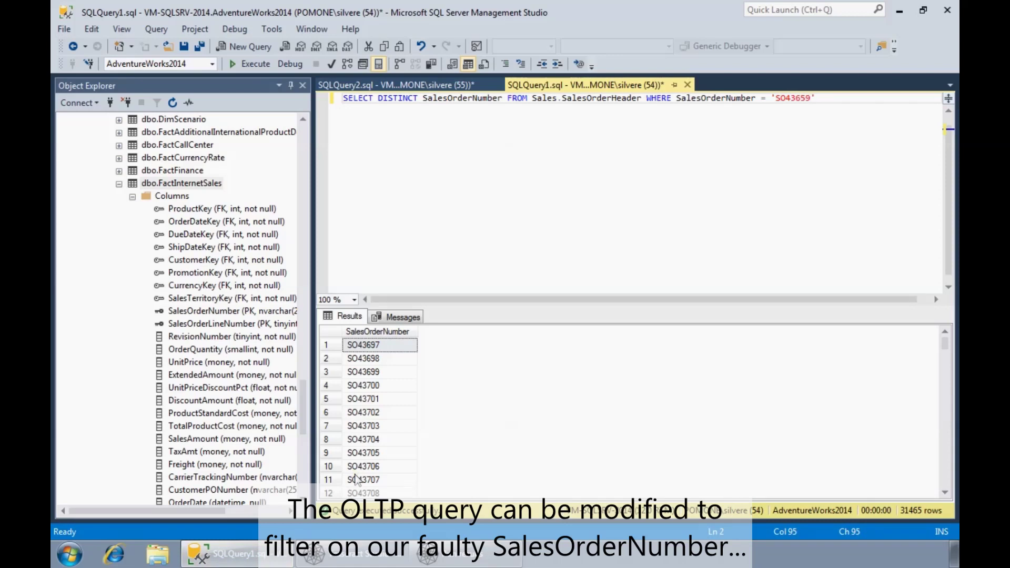
Replace DISTINCT SalesOrderNumber with * in the filtered OLTP query and execute it.
left_click_drag(378, 98, 502, 98)
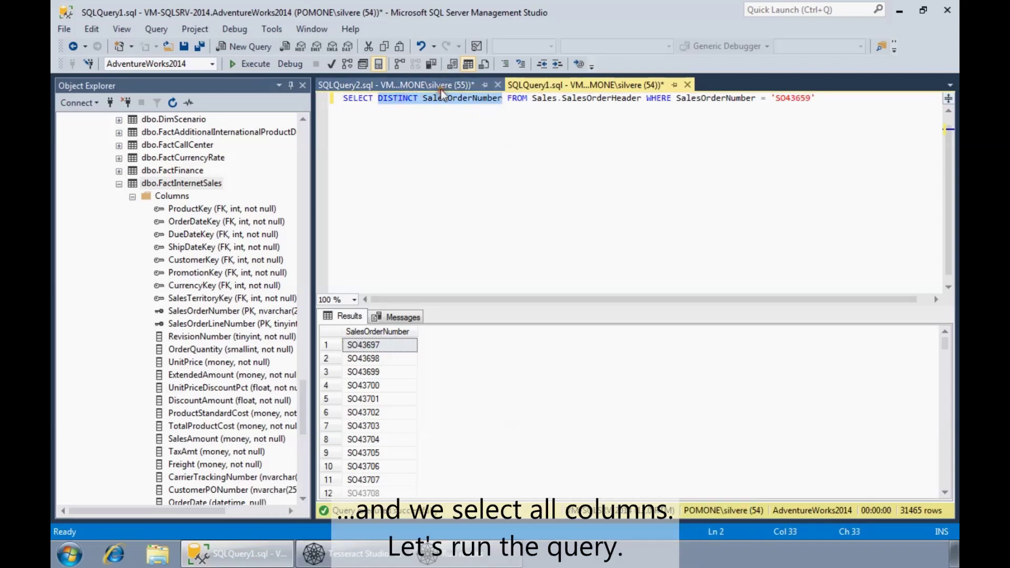
type("*")
left_click(241, 64)
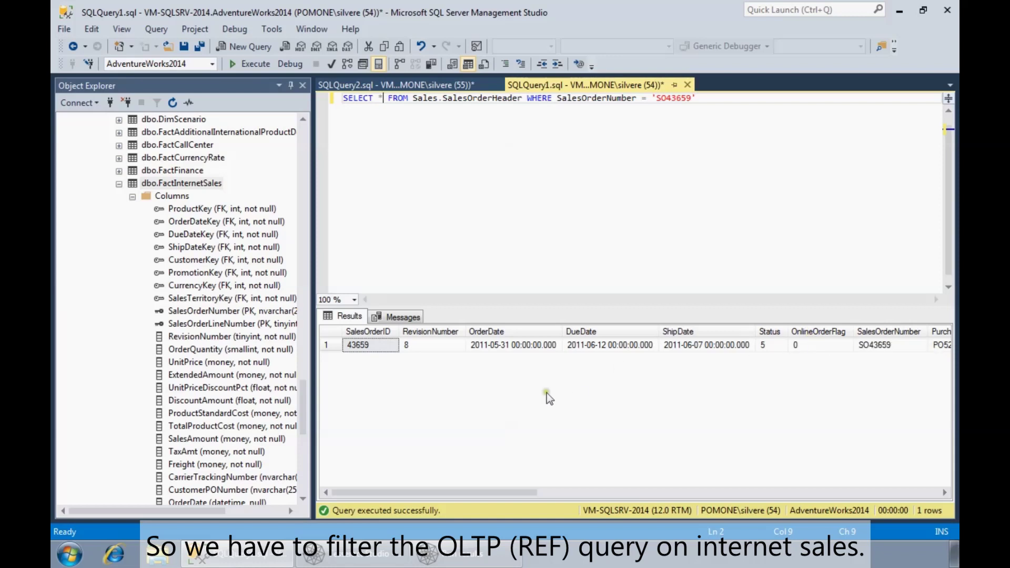
Close the run results report and return to the Ventes Internet test in Tesseract Studio.
left_click(458, 555)
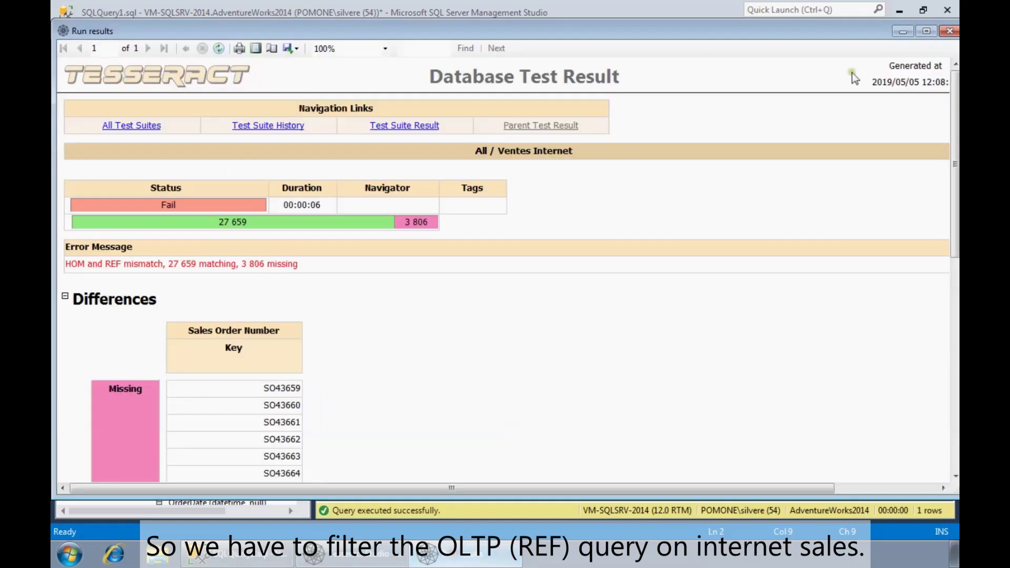
left_click(949, 31)
left_click(369, 555)
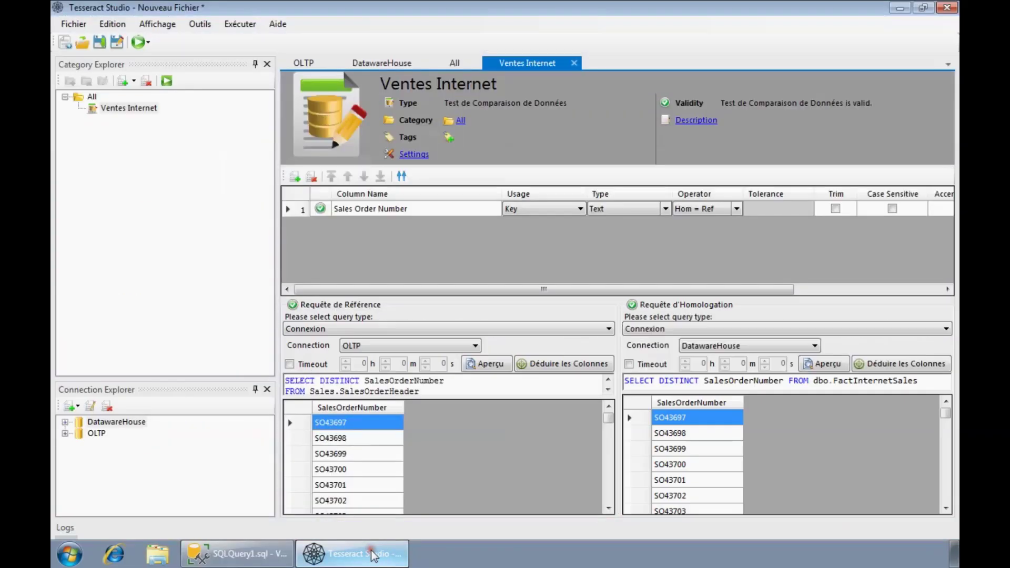
Enlarge the reference query editor, append WHERE OnlineOrderFlag = 1 to the reference query and preview its rows.
left_click_drag(485, 397, 475, 428)
left_click(458, 374)
key("Return")
type("WHERE ")
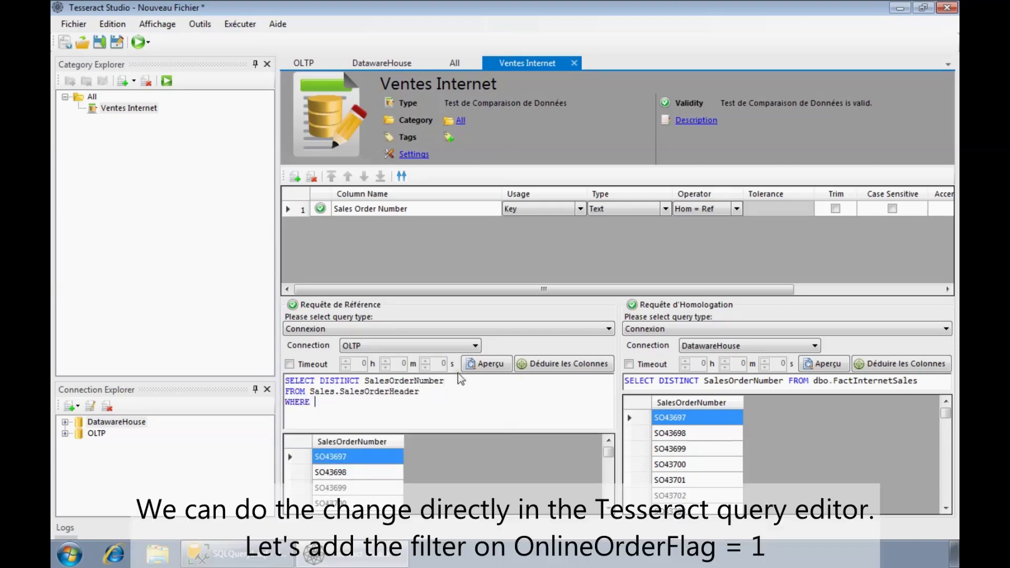
type("Online")
left_click(285, 548)
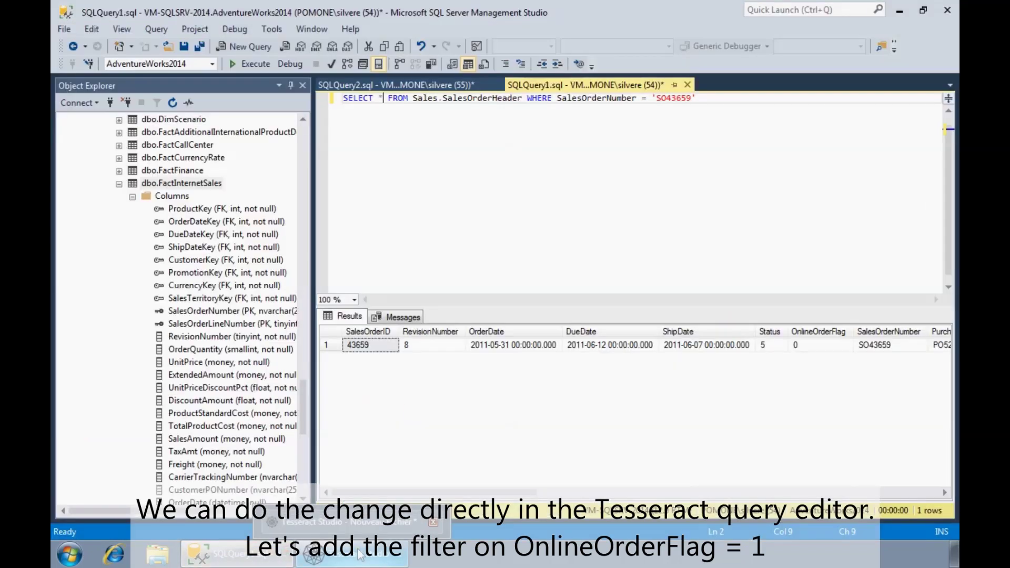
left_click(359, 553)
type("Ord")
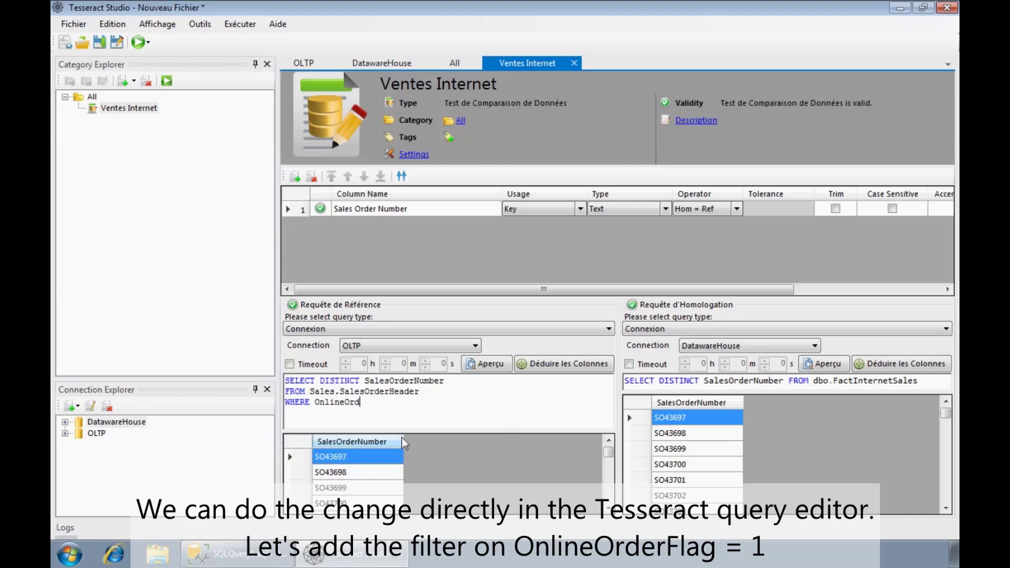
type("erFlag = 1")
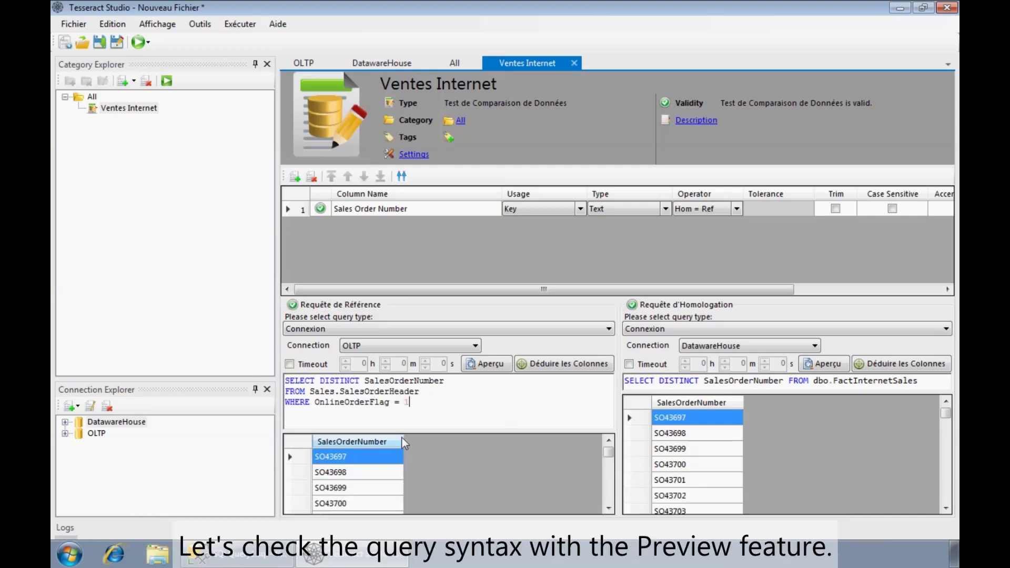
left_click(486, 365)
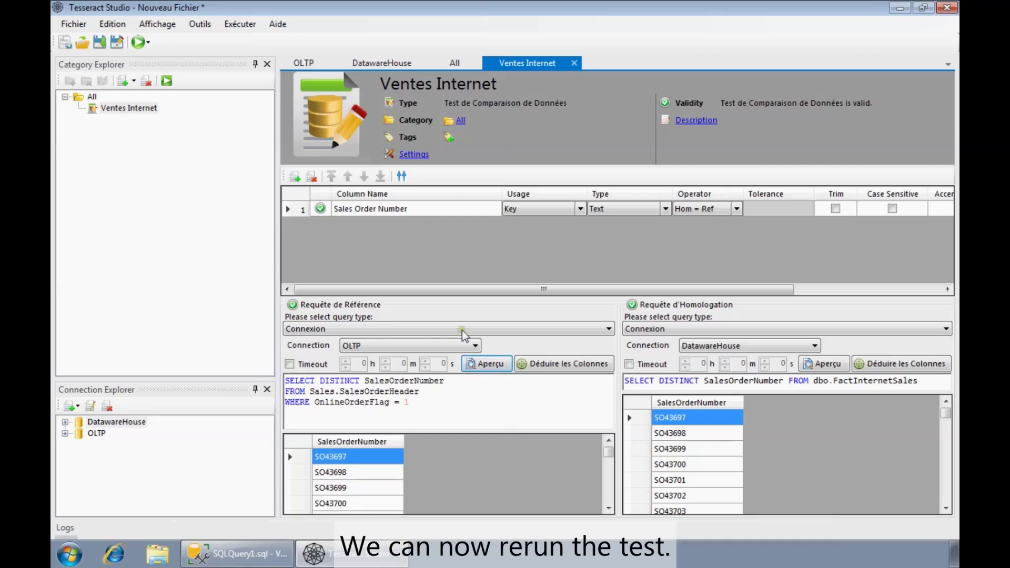
Rerun the Ventes Internet test, expand the All category in the test suite result and open the test's detail report.
left_click(166, 80)
left_click(413, 291)
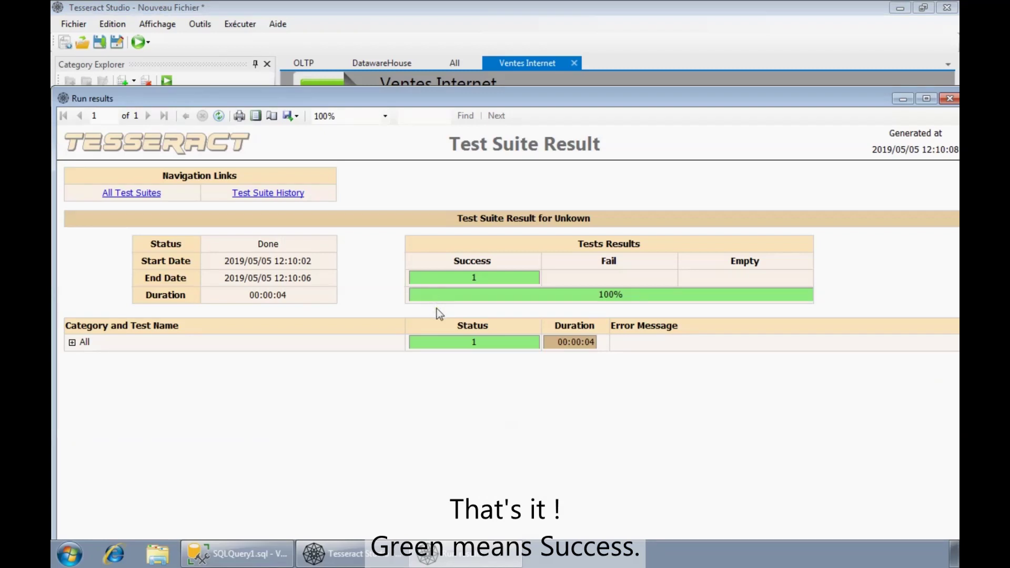
left_click(72, 343)
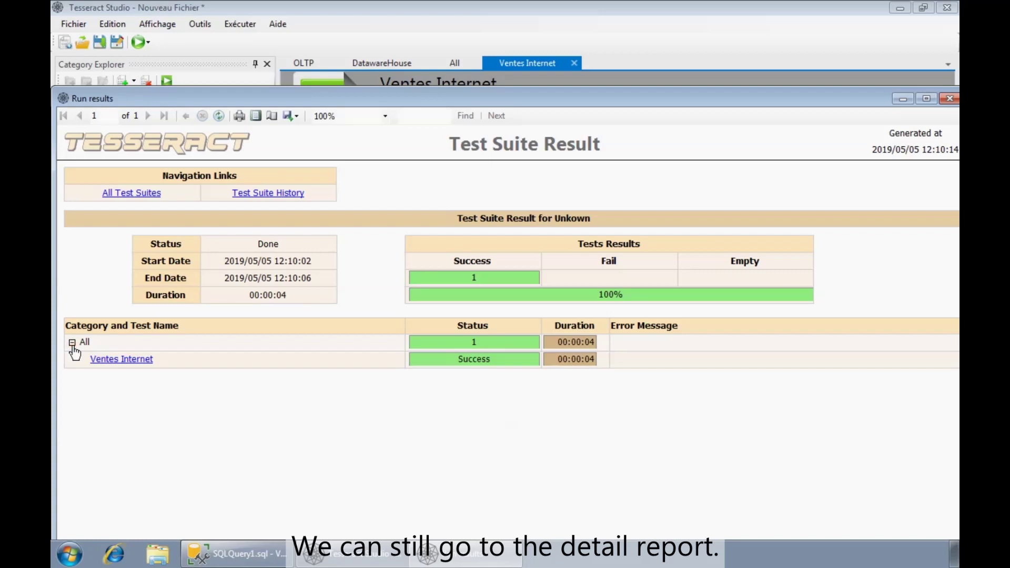
left_click(117, 360)
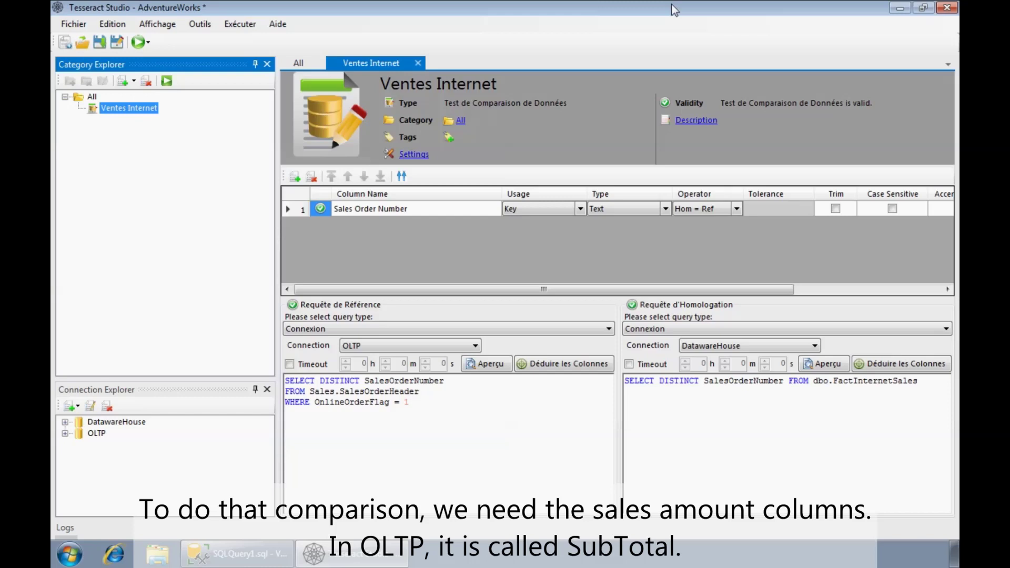
Remove the DISTINCT keyword from the reference query.
left_click(485, 378)
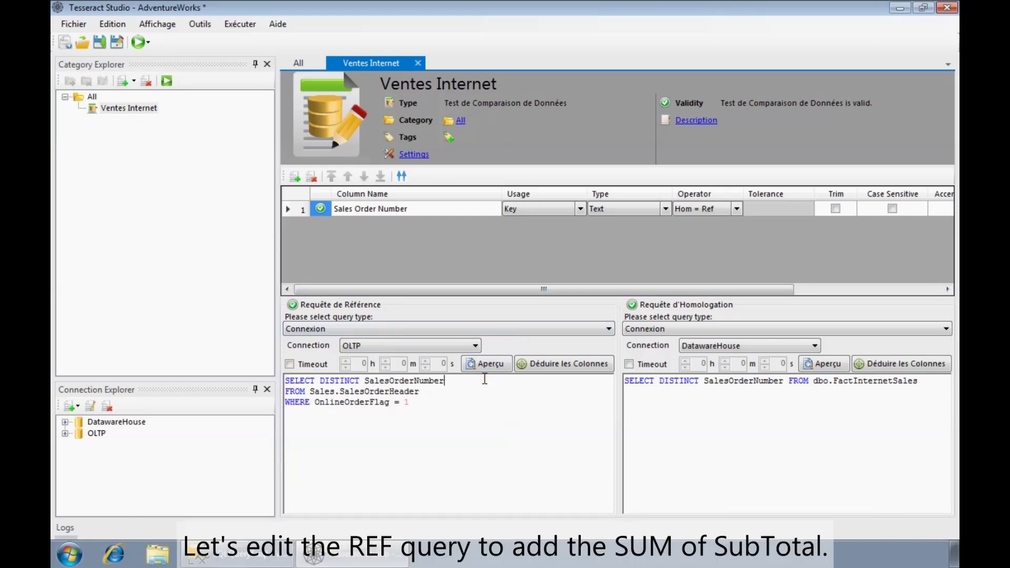
key("ctrl+Left")
key("ctrl+shift+Left")
key("Delete")
Add a GROUP BY SalesOrderNumber line at the end of the reference query, reusing the column name from the SELECT line.
key("Down")
key("Down")
key("End")
key("Return")
type("GROUP BY")
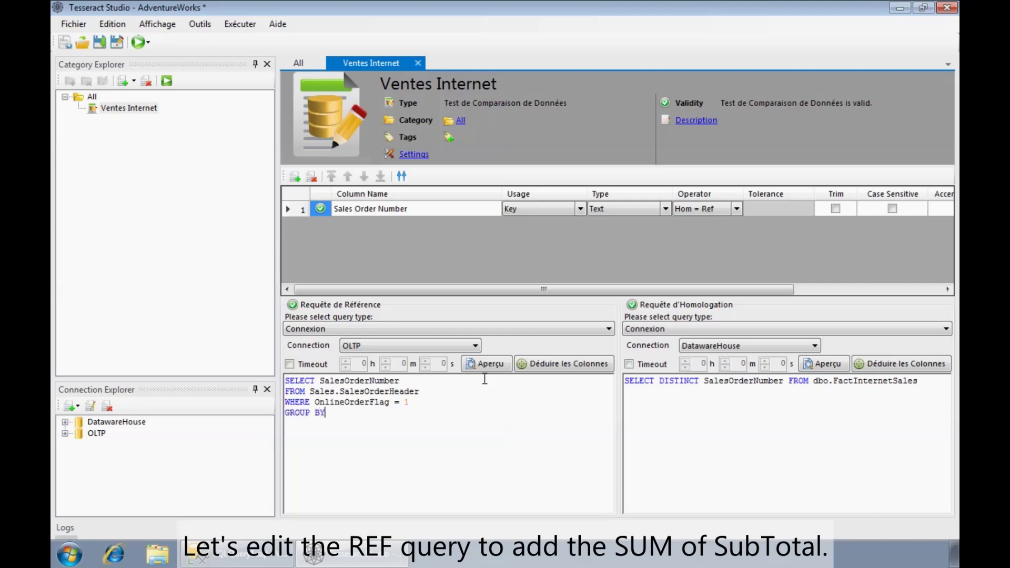
key("Up")
key("Up")
key("shift+End")
key("ctrl+c")
key("Down")
key("Down")
key("Down")
key("ctrl+v")
Add SUM(SubTotal) AS Sales as a second column in the reference query's SELECT line.
key("Up")
key("Up")
type(", SUM()")
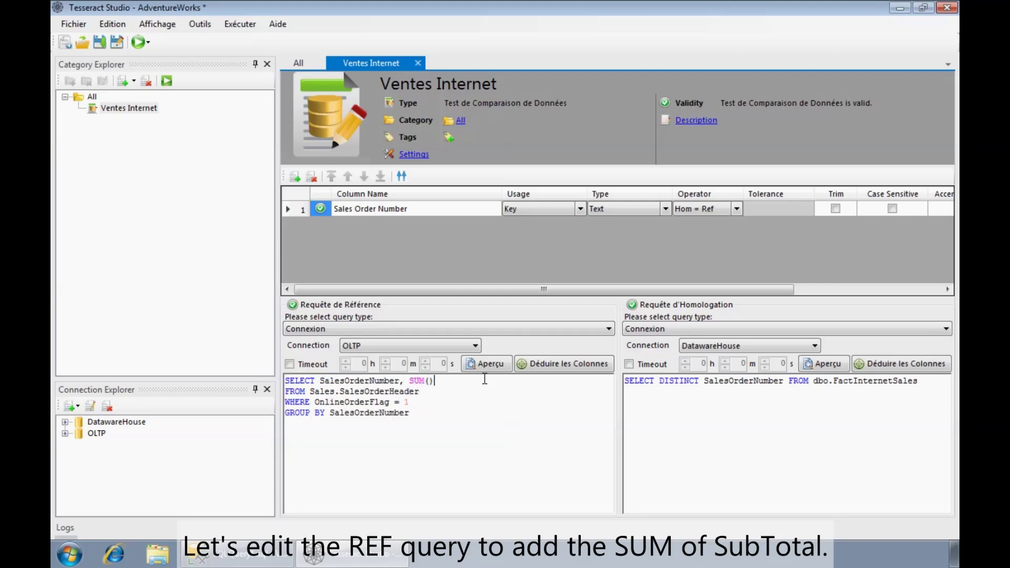
key("Left")
type("SubTotal)")
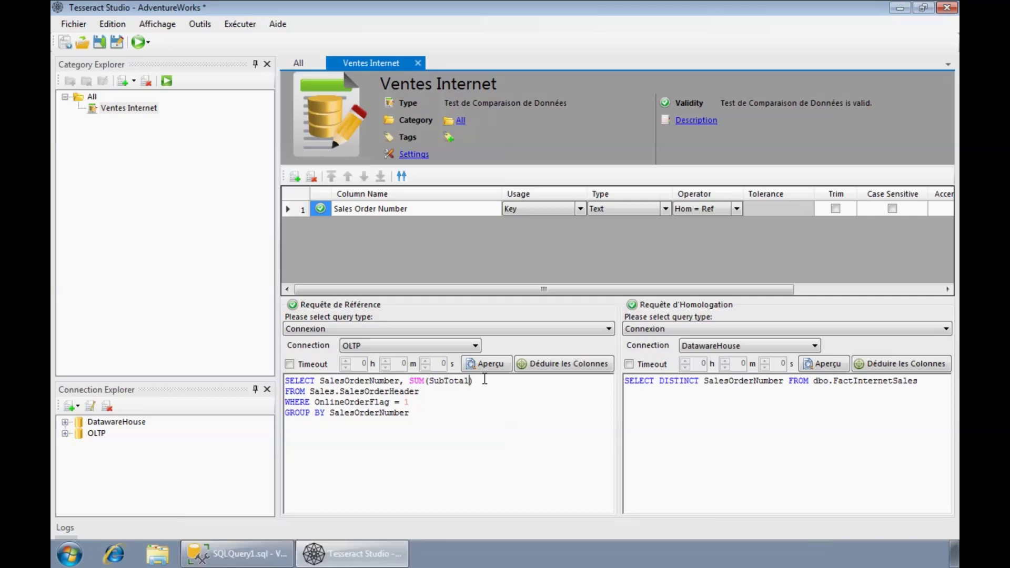
type(" AS Sales")
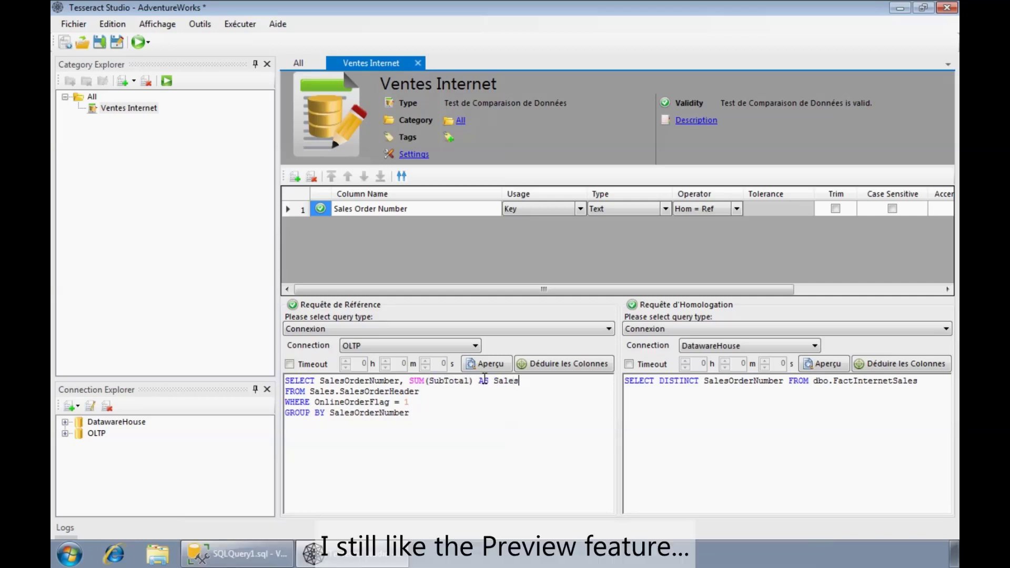
Complete the SUM(SubTotal) alias in the reference query as SalesAmount and preview the query's data.
type("Amount")
left_click(476, 364)
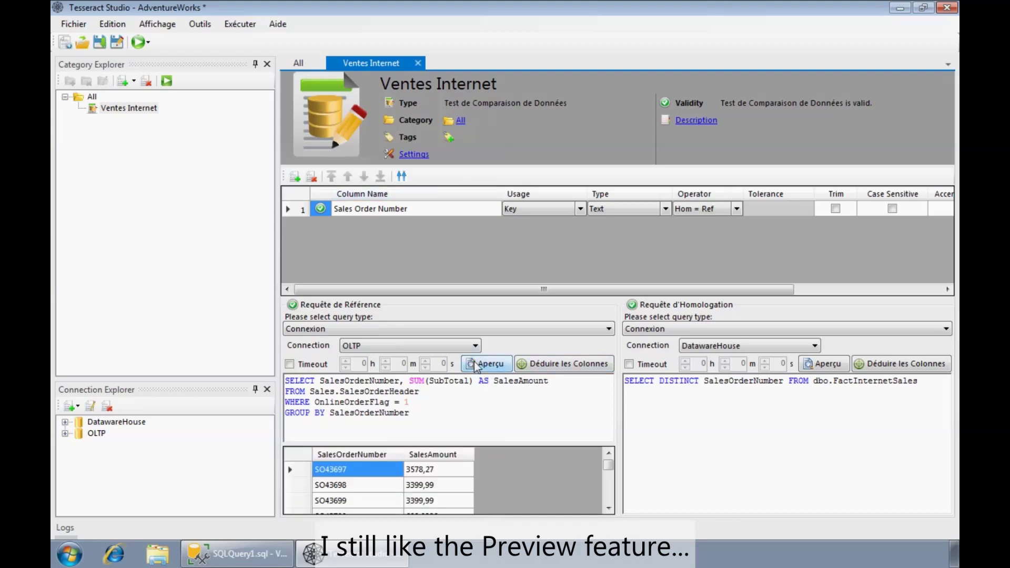
Remove DISTINCT from the homologation query and put its FROM clause on a separate line.
double_click(683, 380)
key("BackSpace")
key("BackSpace")
key("ctrl+Right")
key("ctrl+Right")
key("Return")
key("End")
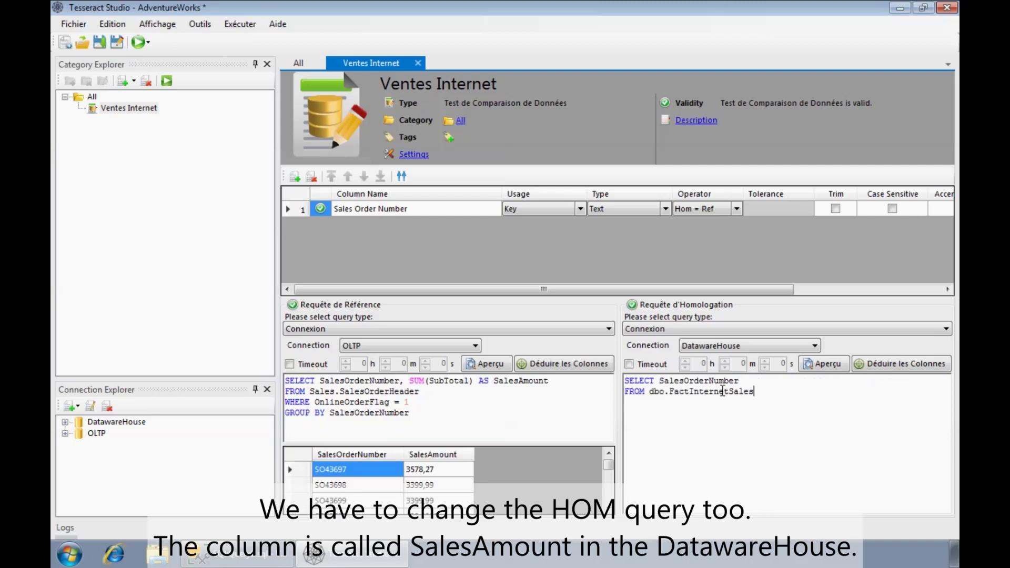
Add a GROUP BY SalesOrderNumber line at the end of the homologation query.
key("ctrl+End")
key("Return")
type("GROUP BY SalesOrderNumber")
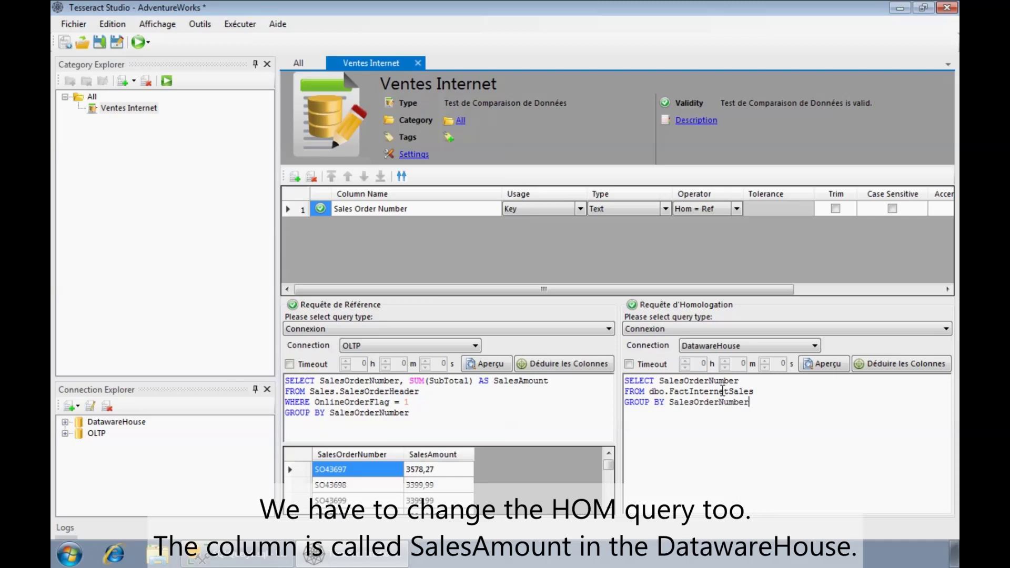
Add SUM(SalesAmount) AS SalesAmount as a second column in the homologation query's SELECT line and preview the query's data.
type("SUM(SalesAmount")
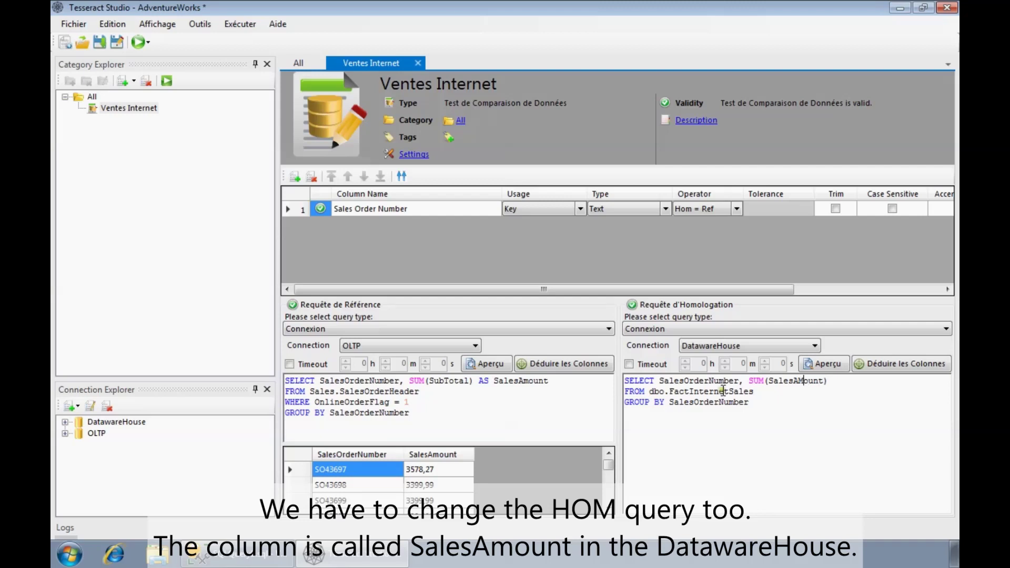
key("End")
type("AS SalesAmount")
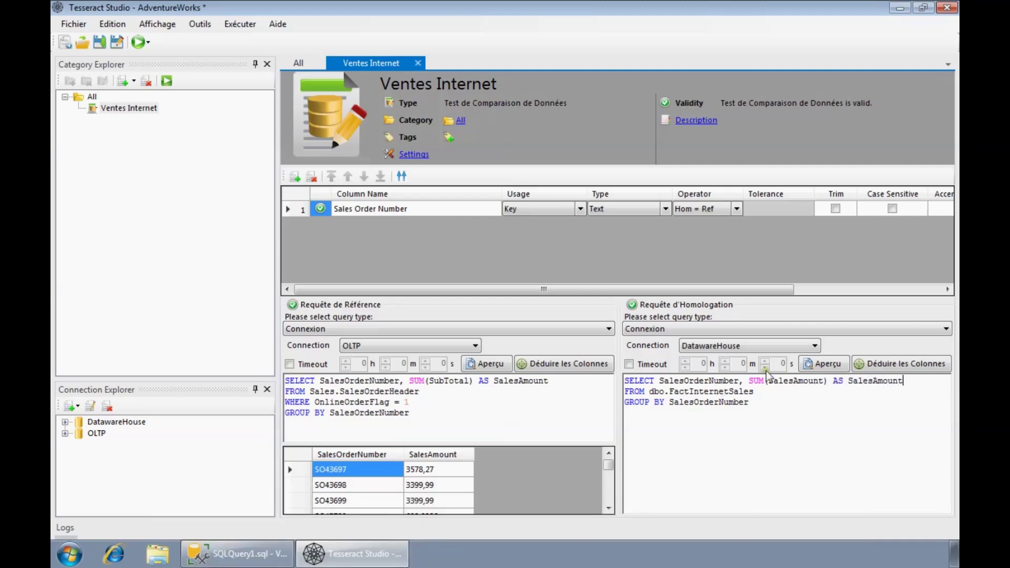
left_click(824, 365)
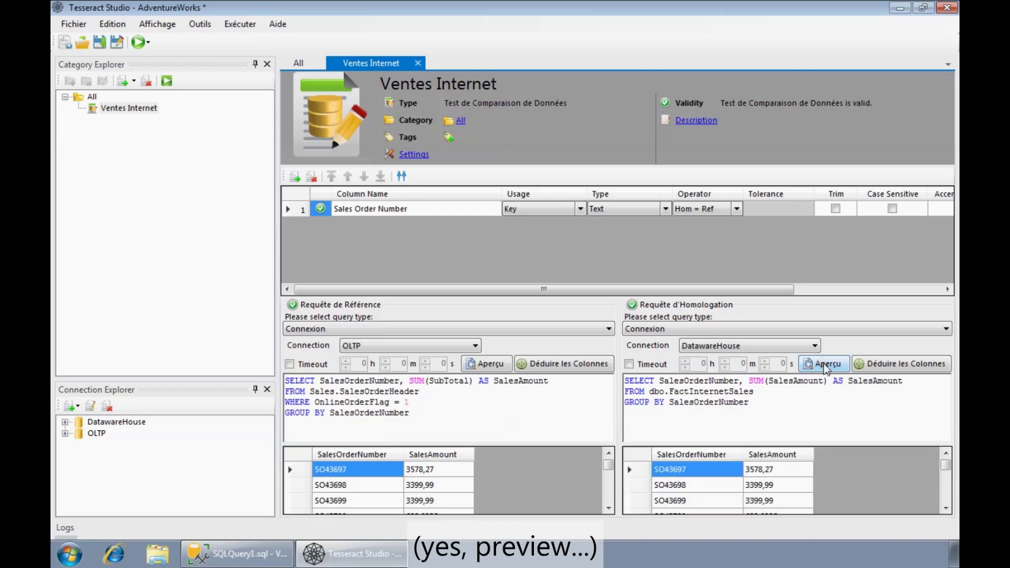
Deduce the comparison columns from the homologation query, overwriting the columns already defined.
left_click(879, 369)
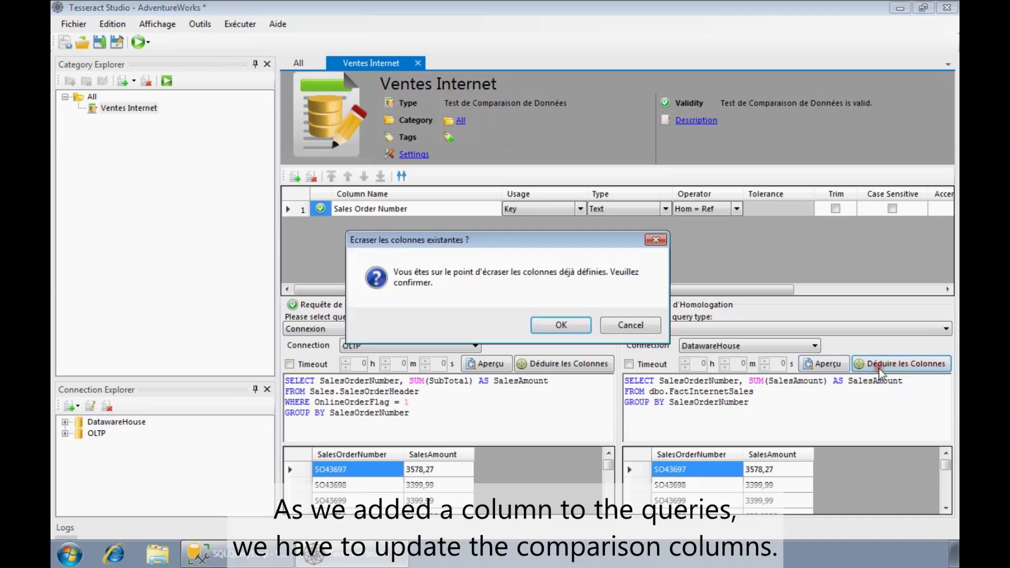
left_click(560, 326)
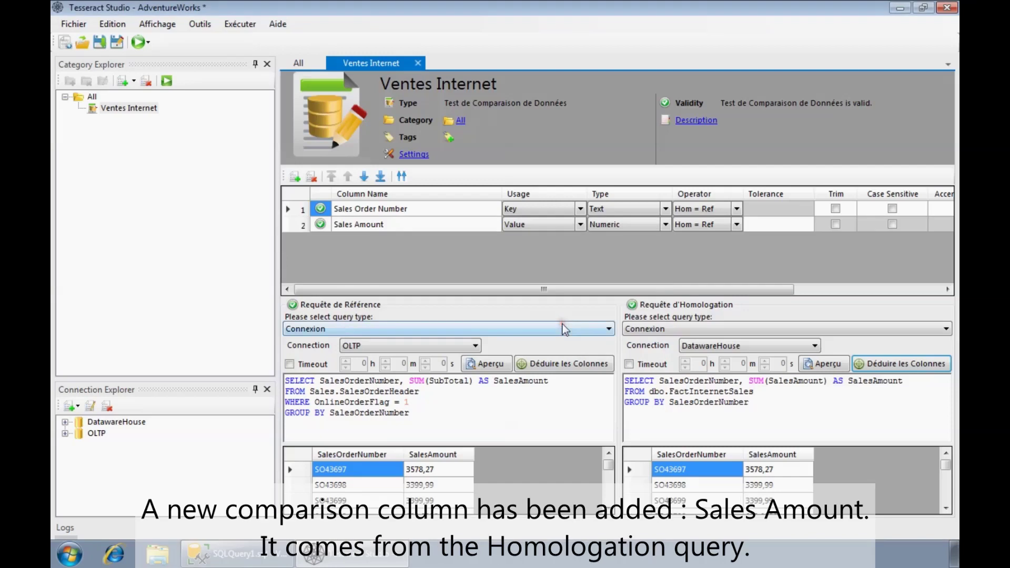
Review the usage options of the Sales Amount comparison column and choose Value.
left_click(355, 223)
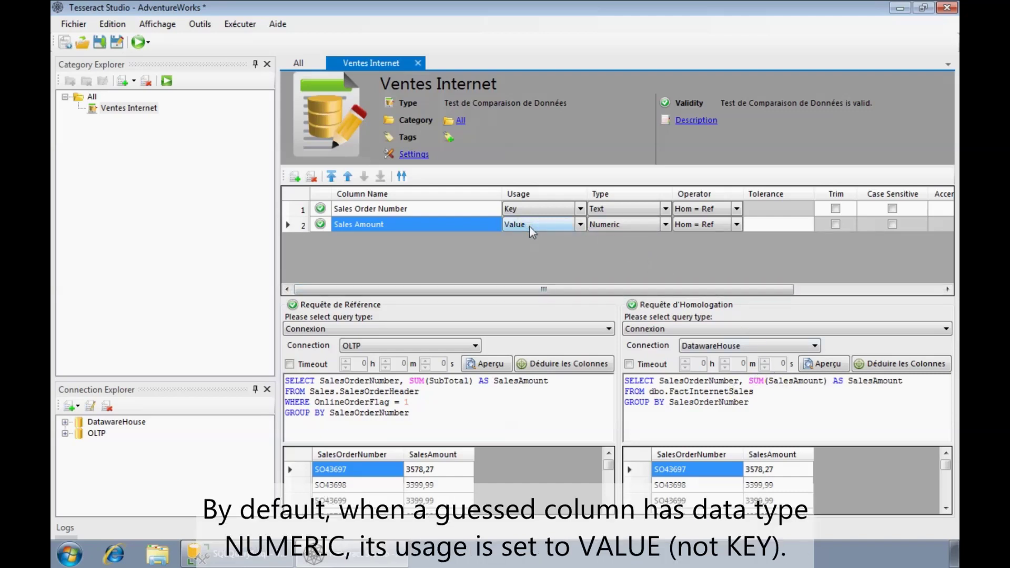
left_click(579, 225)
left_click(579, 226)
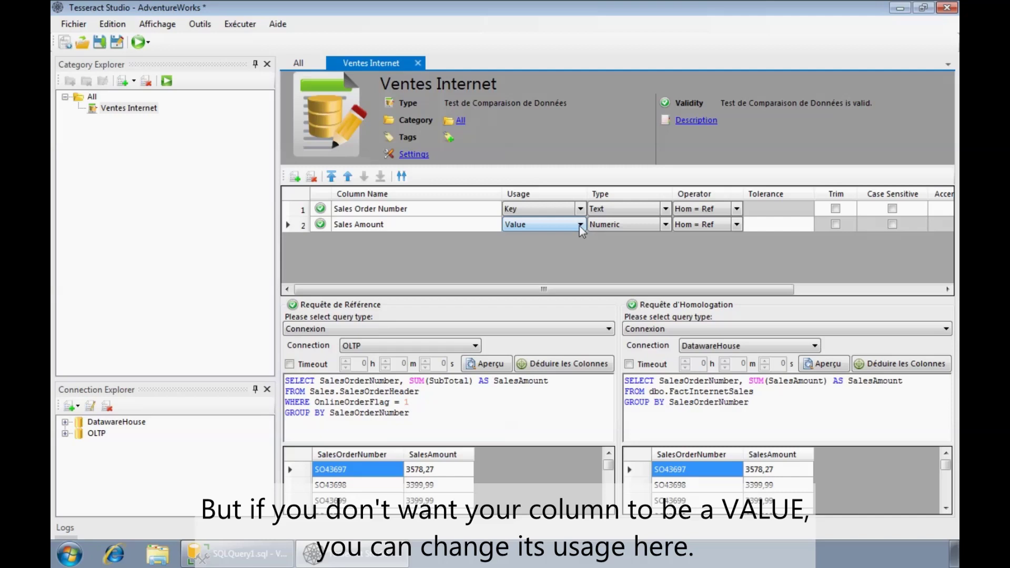
left_click(579, 225)
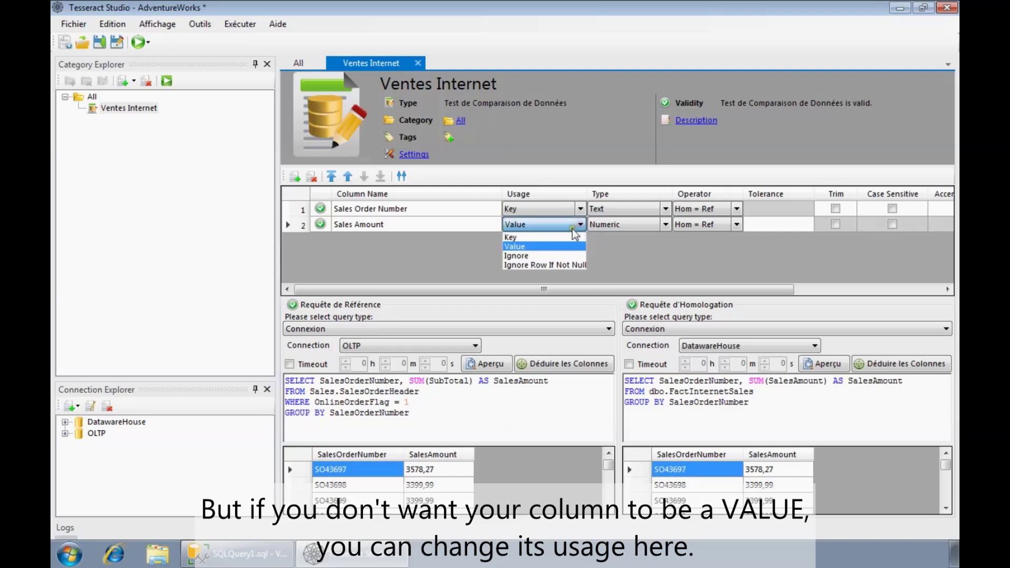
left_click(519, 246)
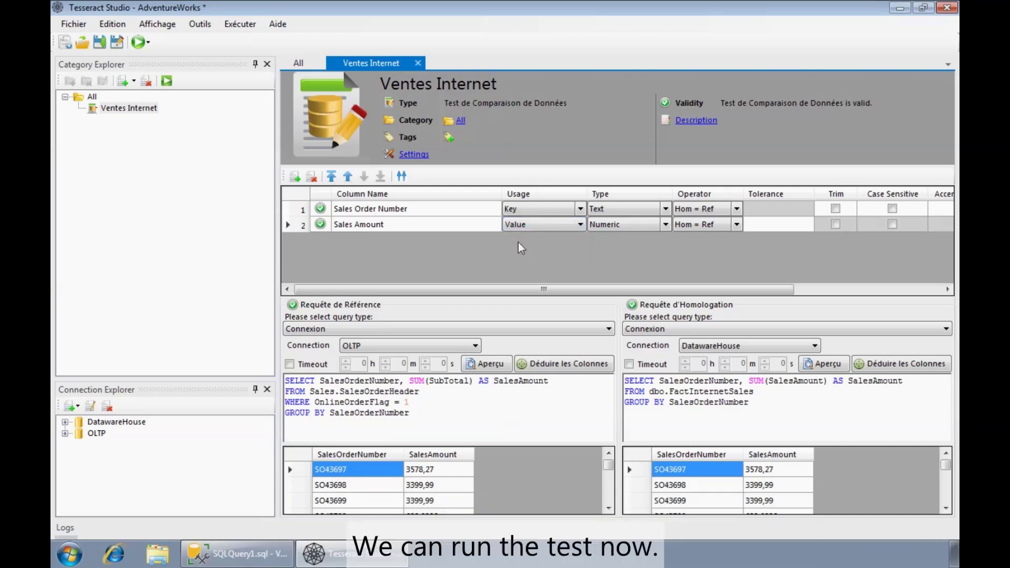
Run the Ventes Internet test, expand the All category in the results and open the test's detail report.
left_click(167, 82)
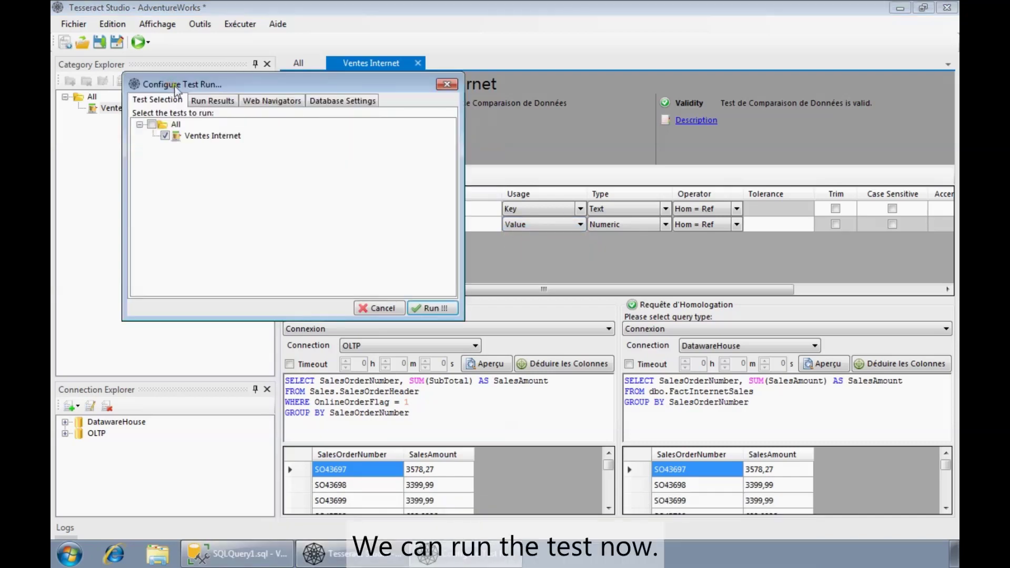
left_click(427, 310)
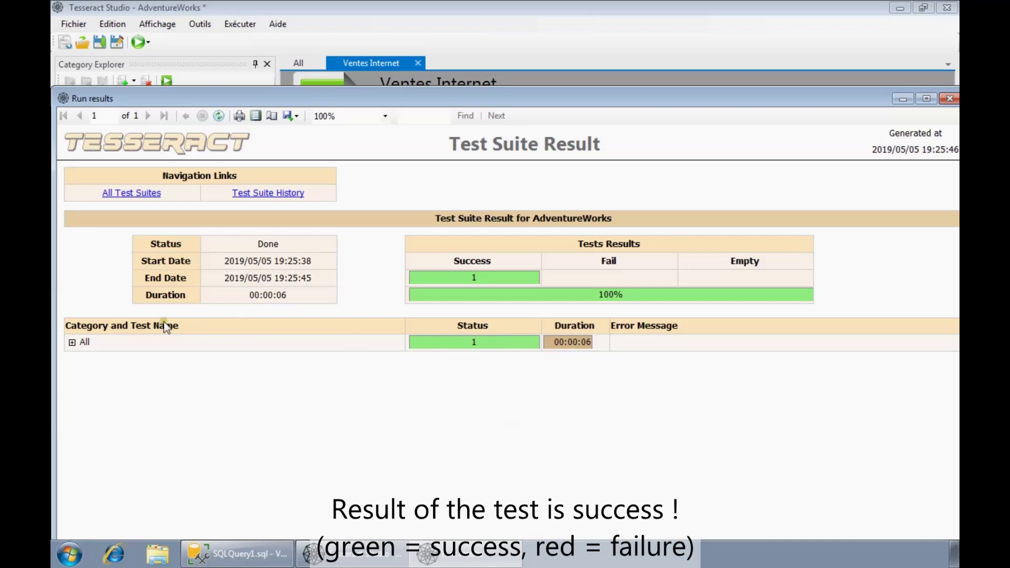
left_click(72, 342)
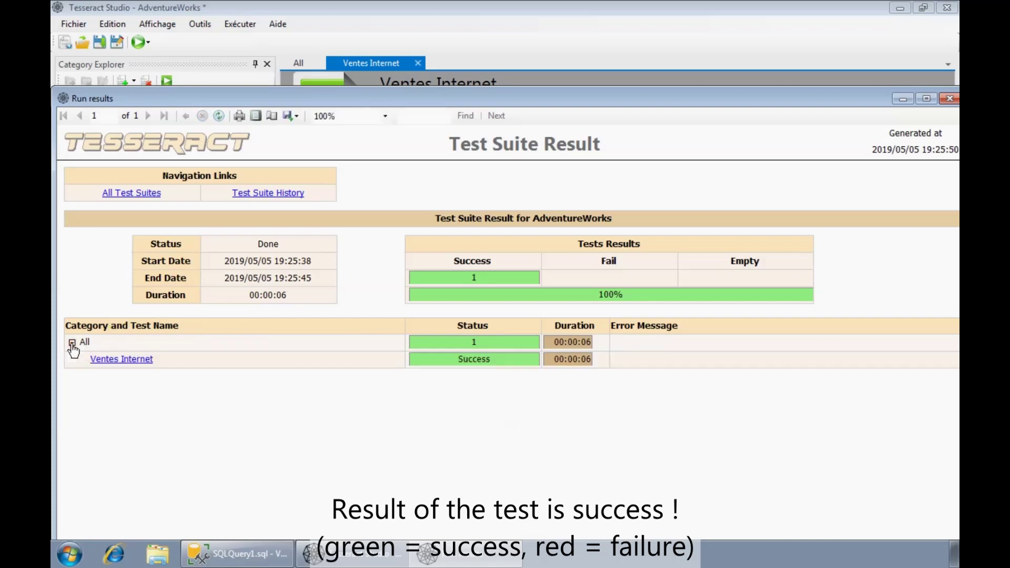
left_click(141, 360)
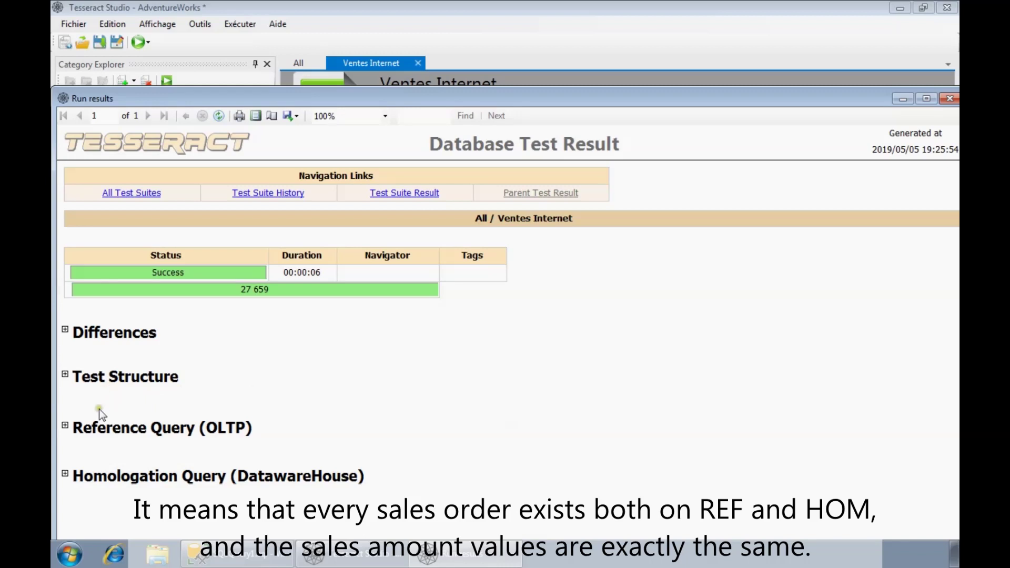
Expand the Reference Query and Homologation Query sections of the detail report to check both queries, and close the report.
left_click(67, 427)
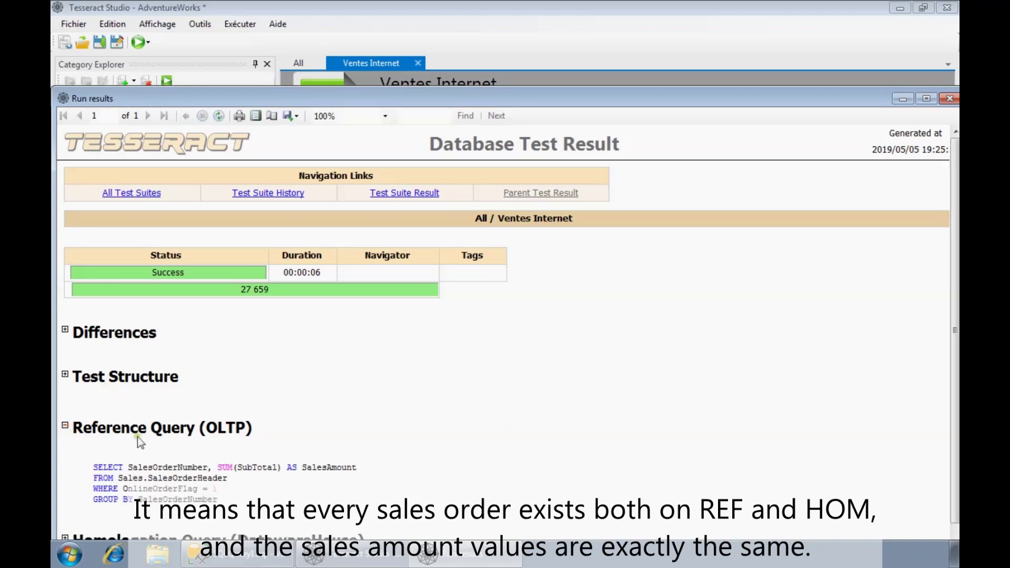
scroll(210, 457, "down", 1)
left_click(66, 524)
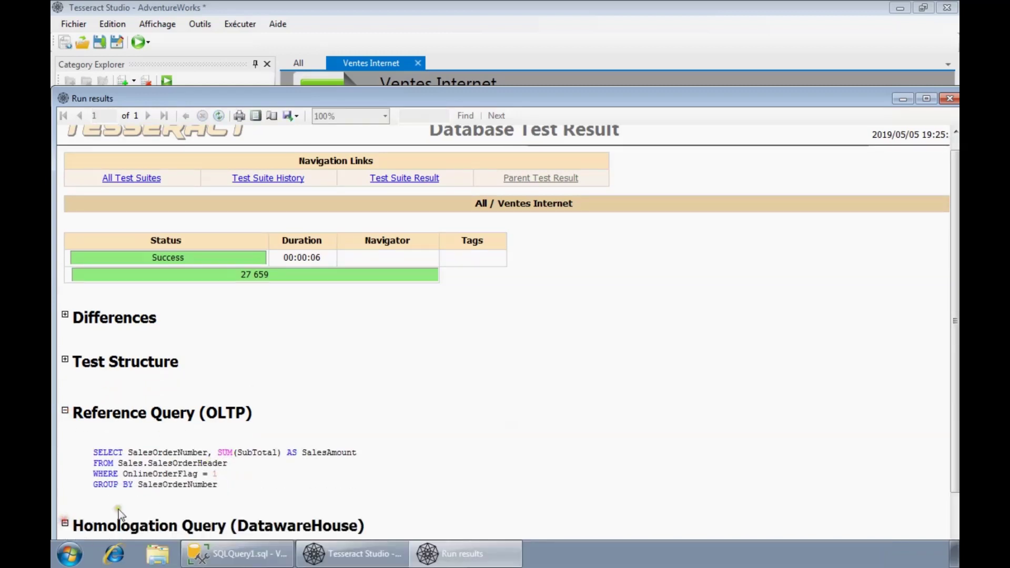
scroll(277, 468, "down", 3)
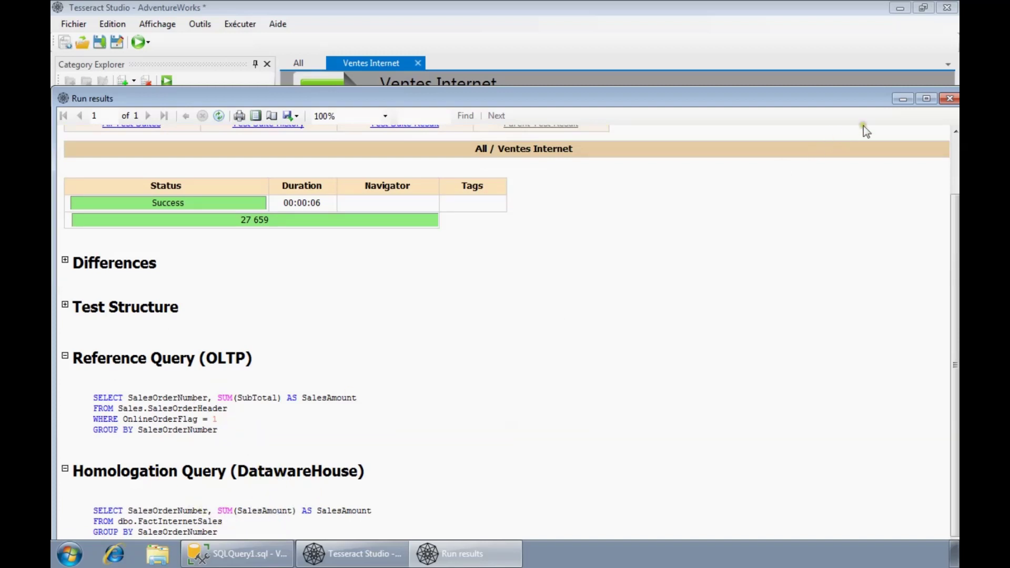
left_click(949, 98)
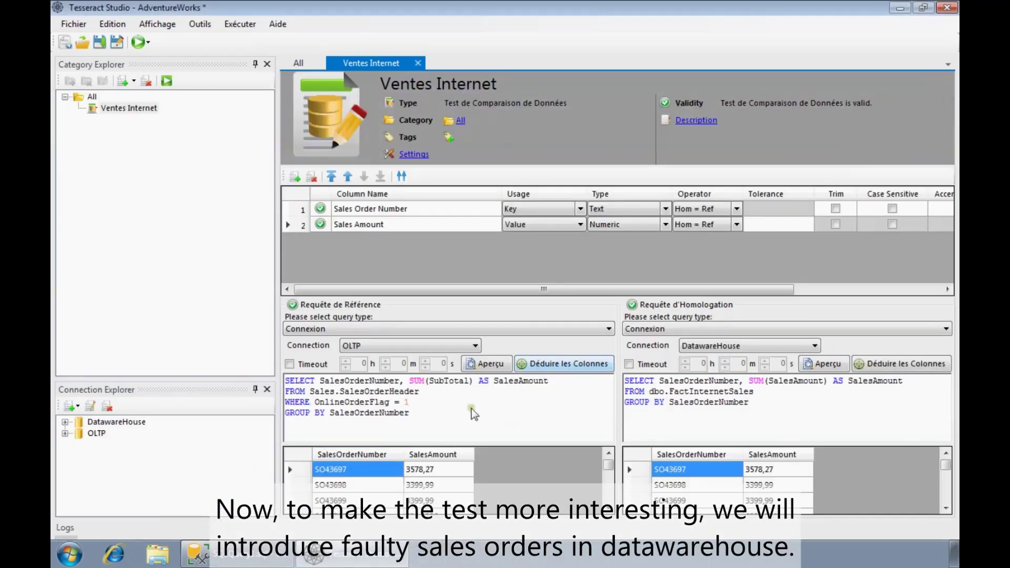
Switch to SQL Server Management Studio and open a new query on the AdventureWorksDW2014 database from the warehouse query.
mouse_move(275, 556)
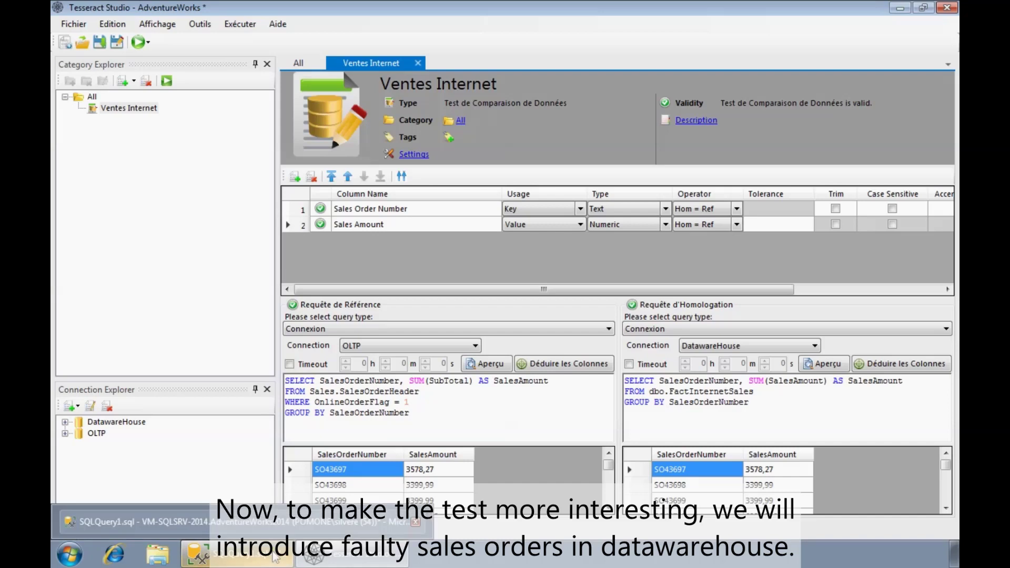
left_click(275, 556)
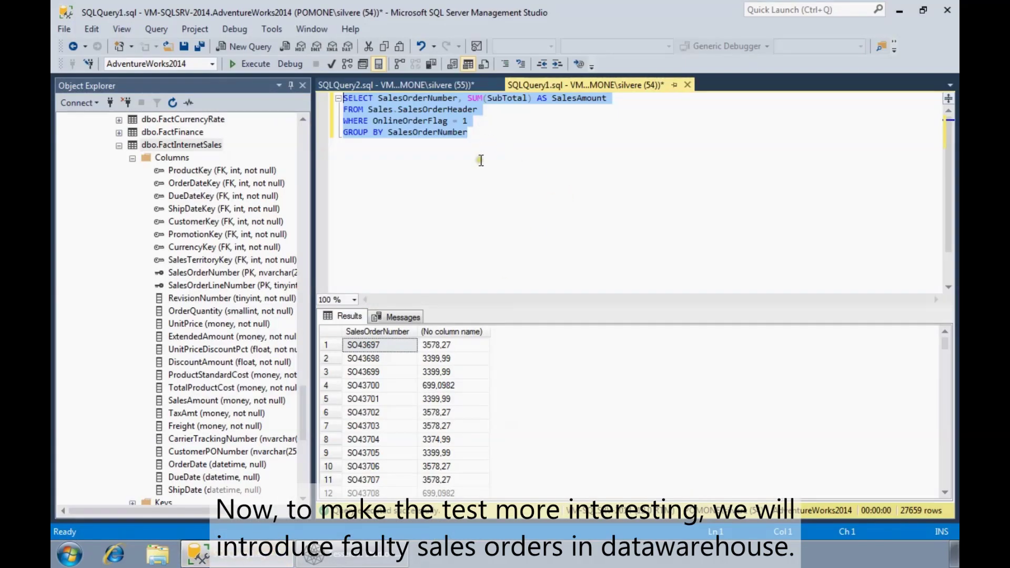
left_click(431, 87)
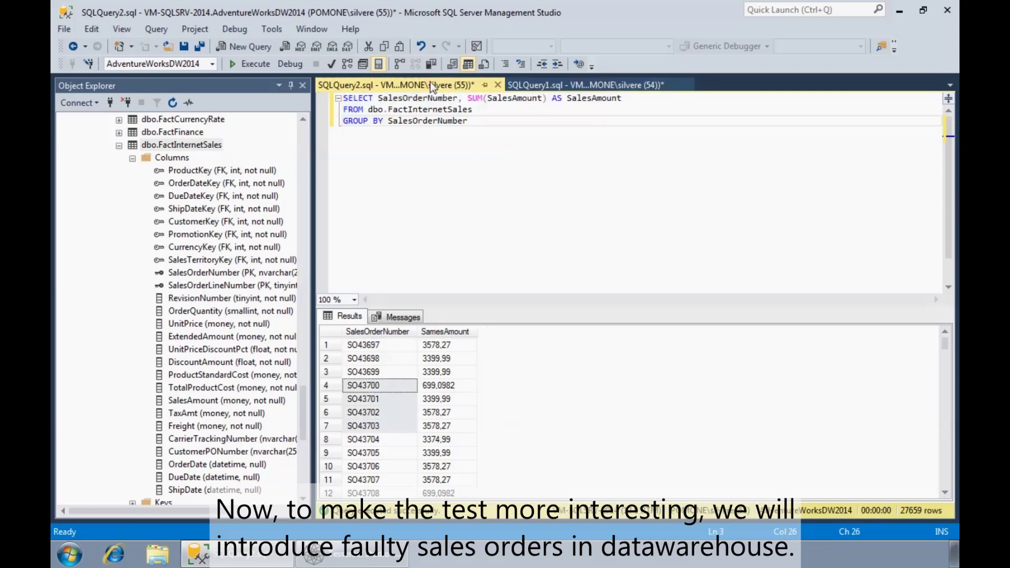
key("ctrl+n")
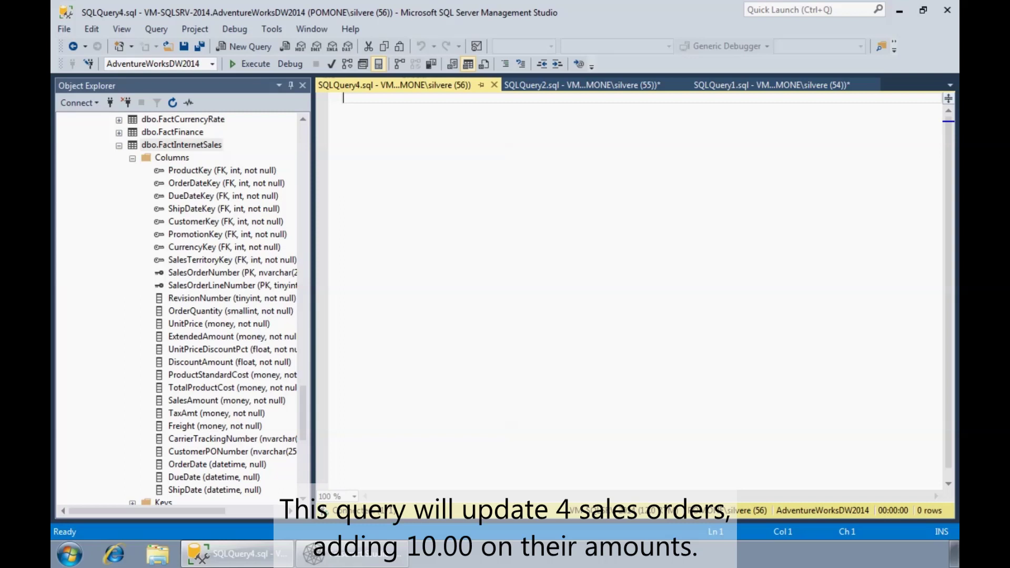
Write and execute an UPDATE on dbo.FactInternetSales adding 10 to SalesAmount for the four sales orders in rows 4 to 7 of the warehouse query results.
type("UPDATE dbo.FactInternetSales SET SalesAmount = SalesAmount + 10 WHERE SalesOrderNumber IN ('SO43700', 'SO43701', 'SO43702', 'SO43703')")
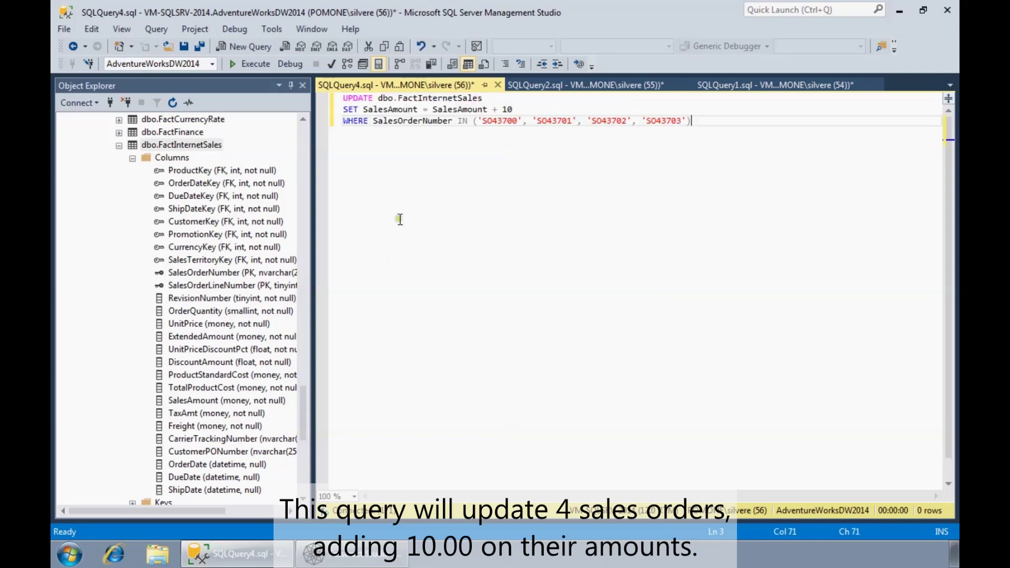
left_click_drag(363, 109, 518, 110)
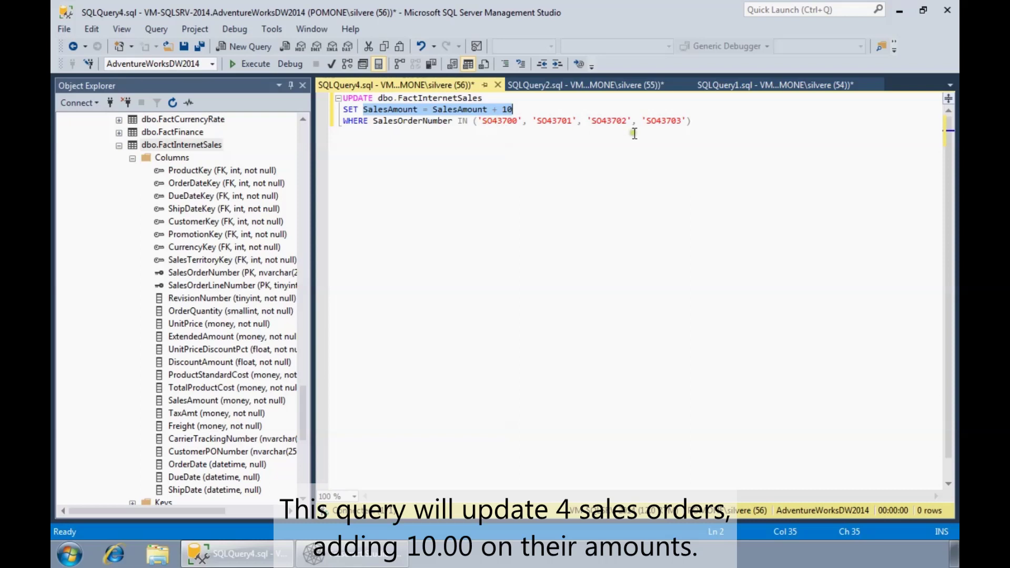
left_click(576, 149)
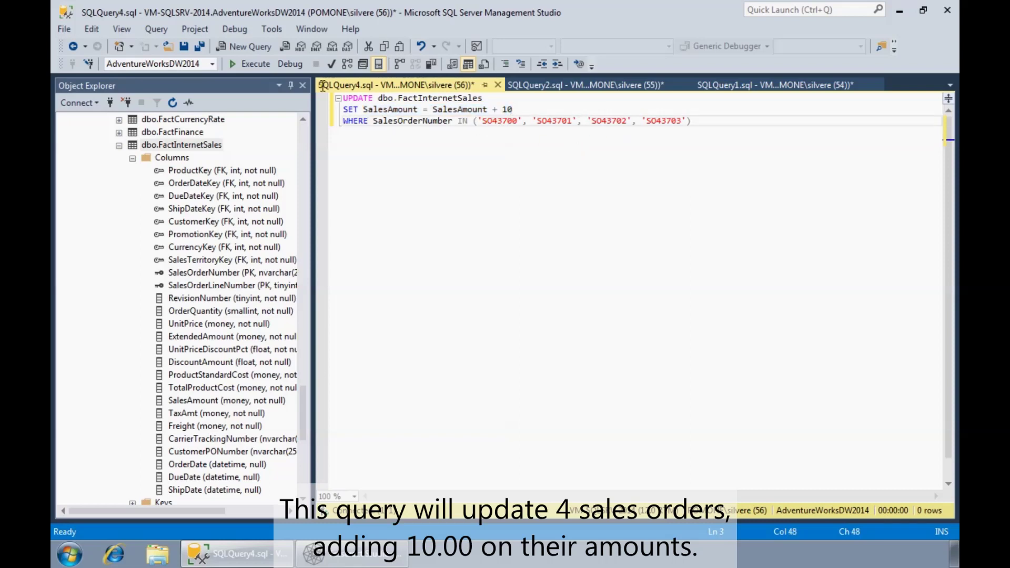
key("F5")
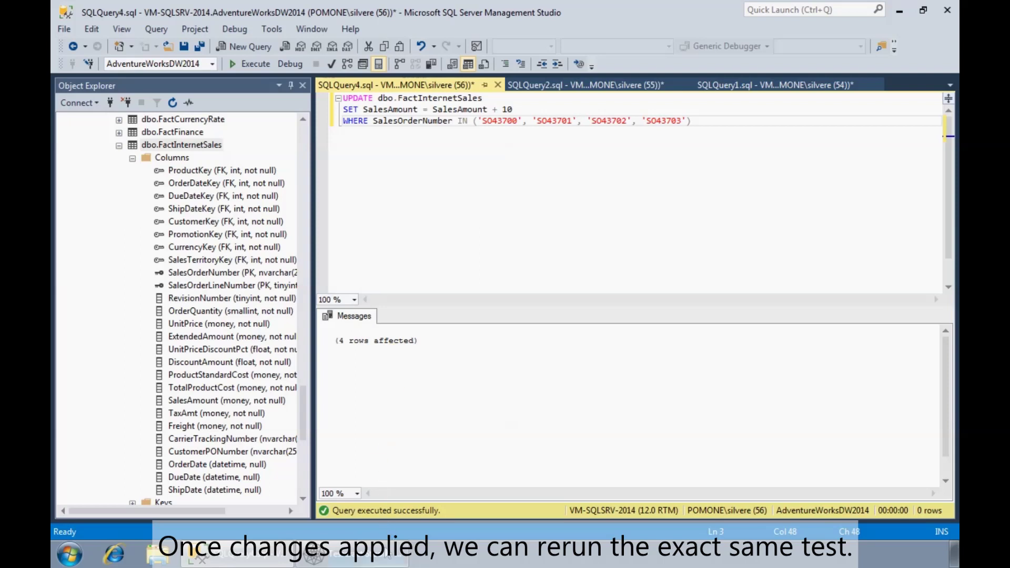
Switch back to Tesseract Studio, rerun the Ventes Internet test and open its detail report from the test suite result.
left_click(388, 552)
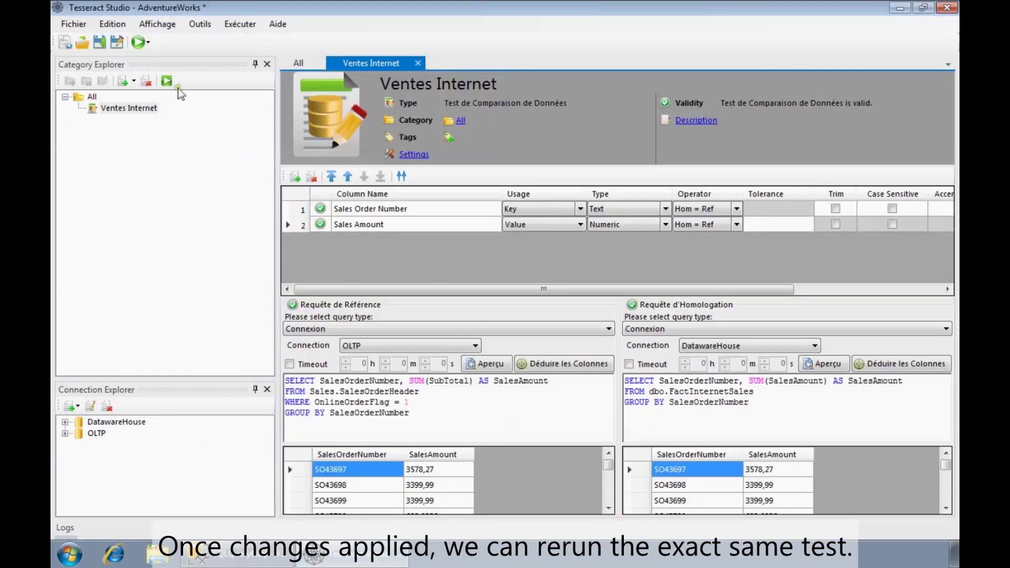
left_click(166, 81)
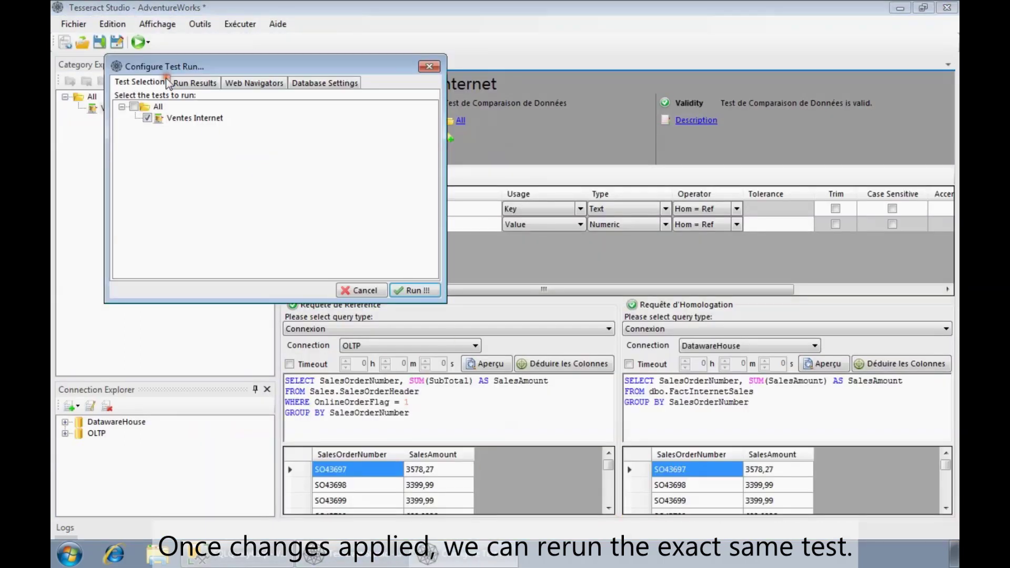
left_click(408, 292)
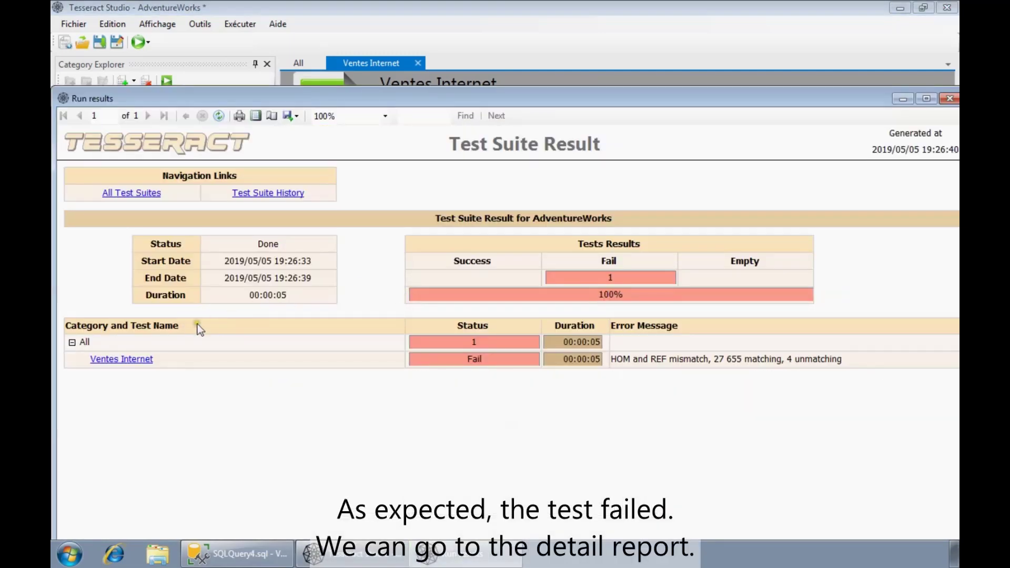
left_click(131, 359)
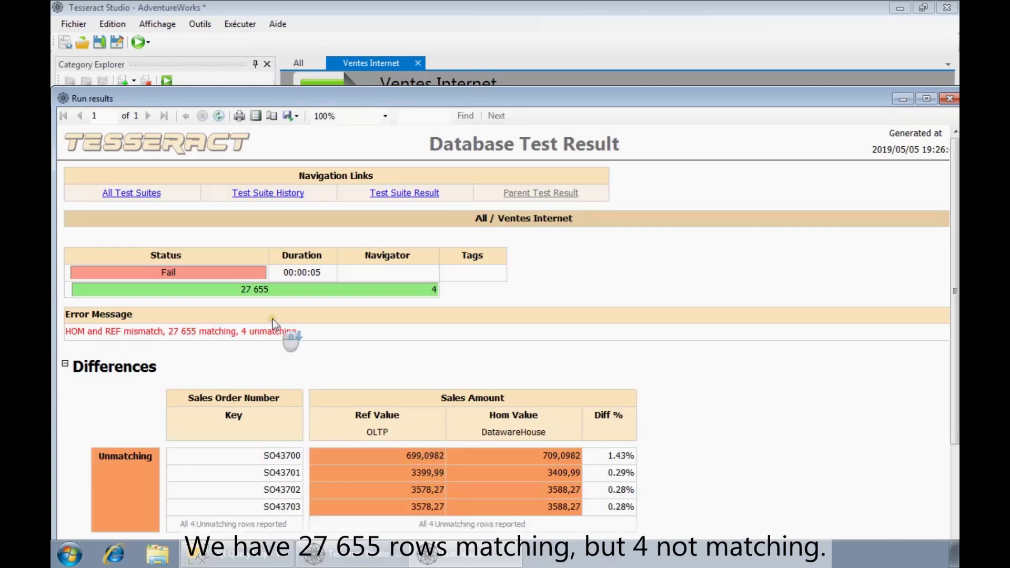
Compare the keys in the report's Differences section with the sales orders in the Management Studio UPDATE query, and return to the report.
scroll(342, 371, "down", 2)
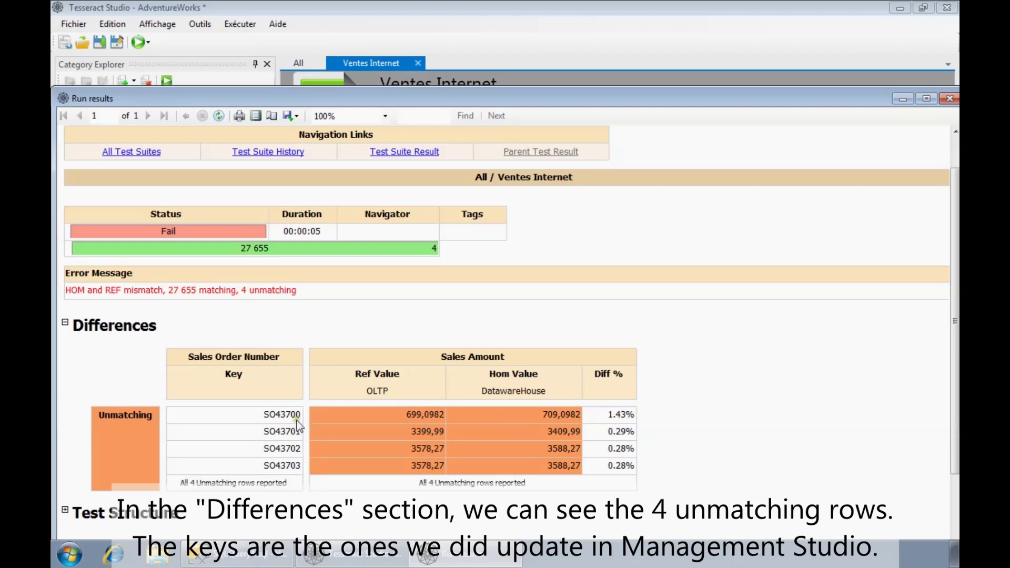
left_click(252, 556)
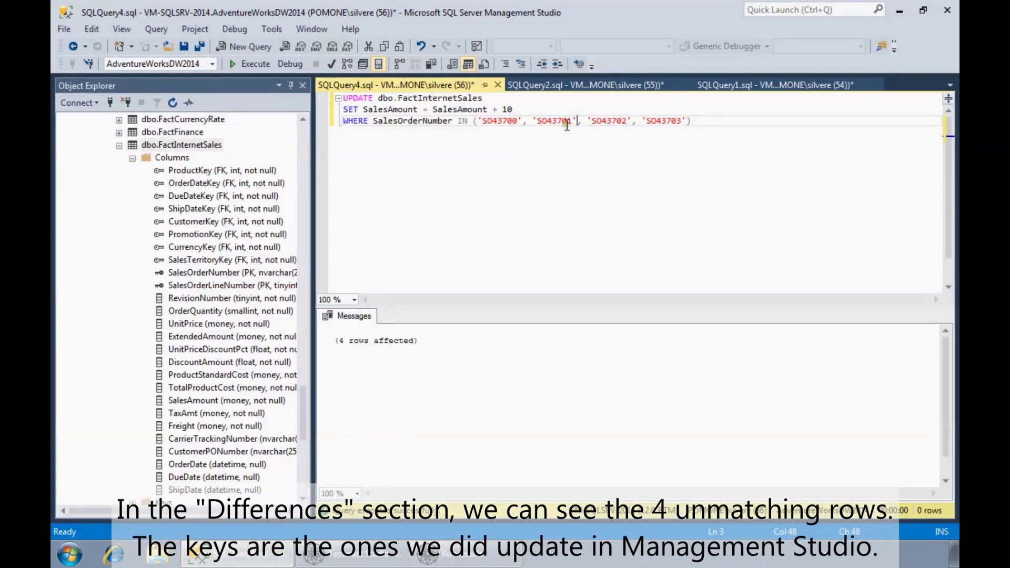
left_click(482, 557)
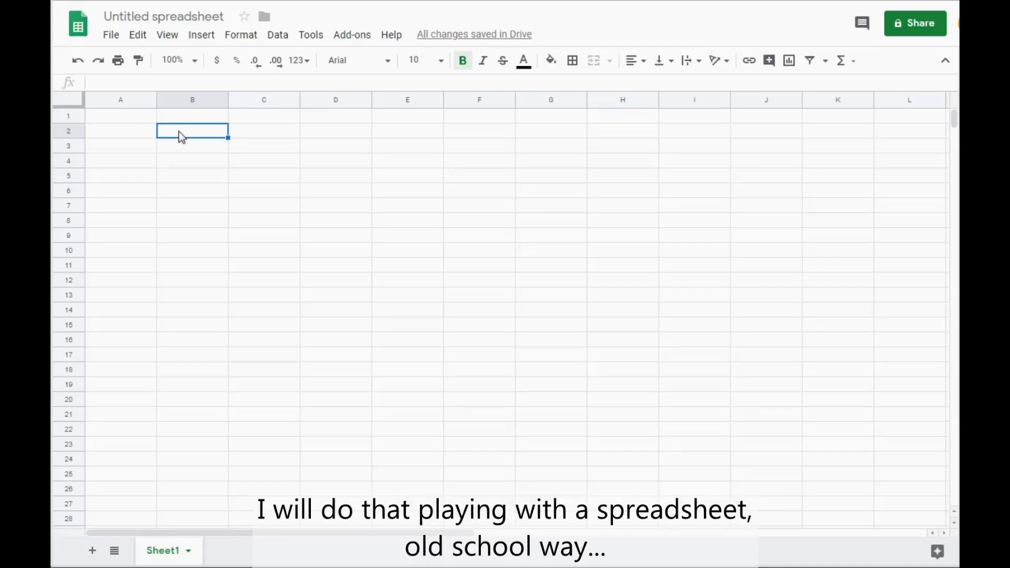
Enter the side headings "REF (OLTP)" in B2 and "HOM (DWH)" in E2.
type("REF (OLTP)")
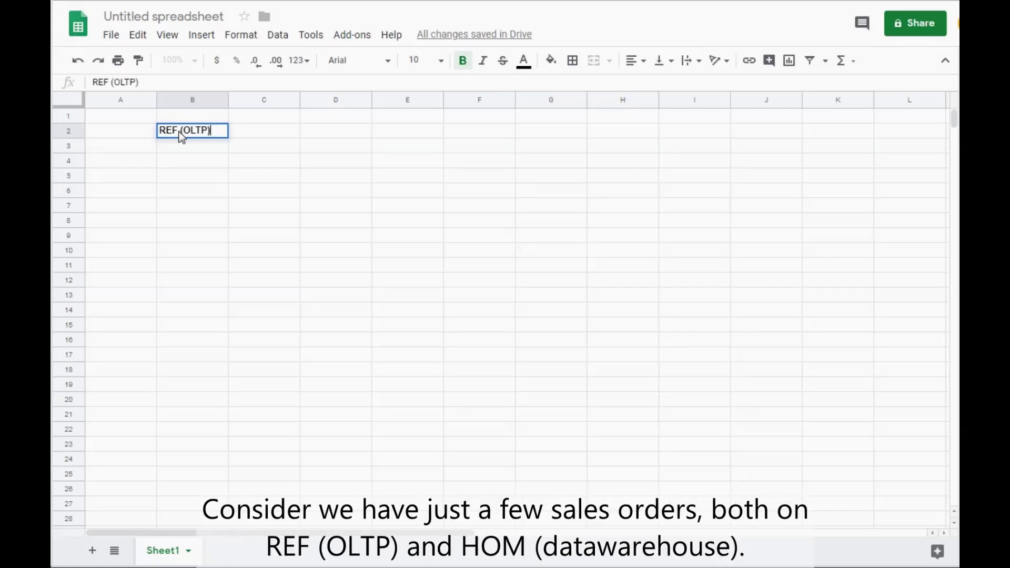
key("Tab")
key("Tab")
key("Tab")
type("HOM (")
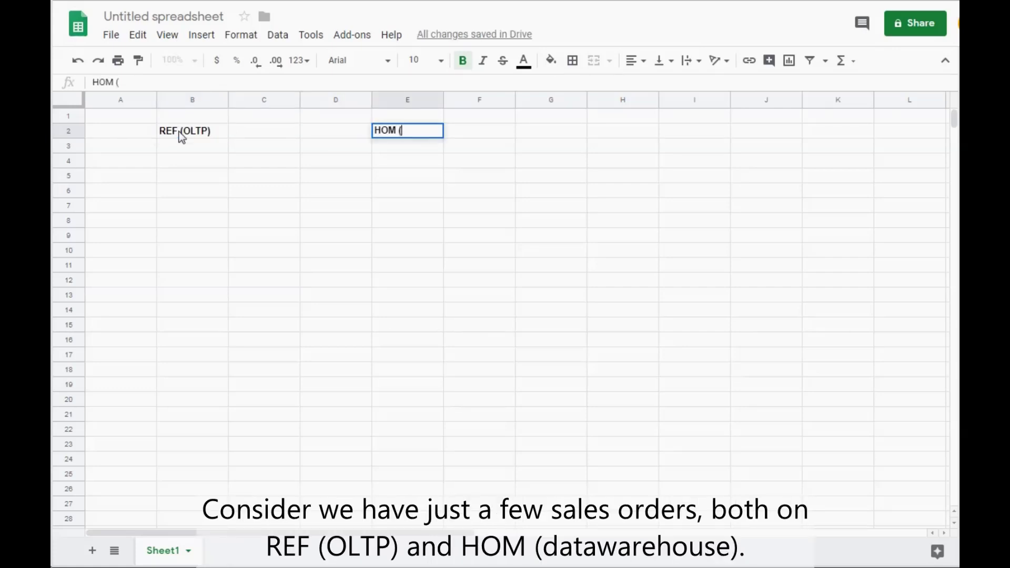
type("DWH)")
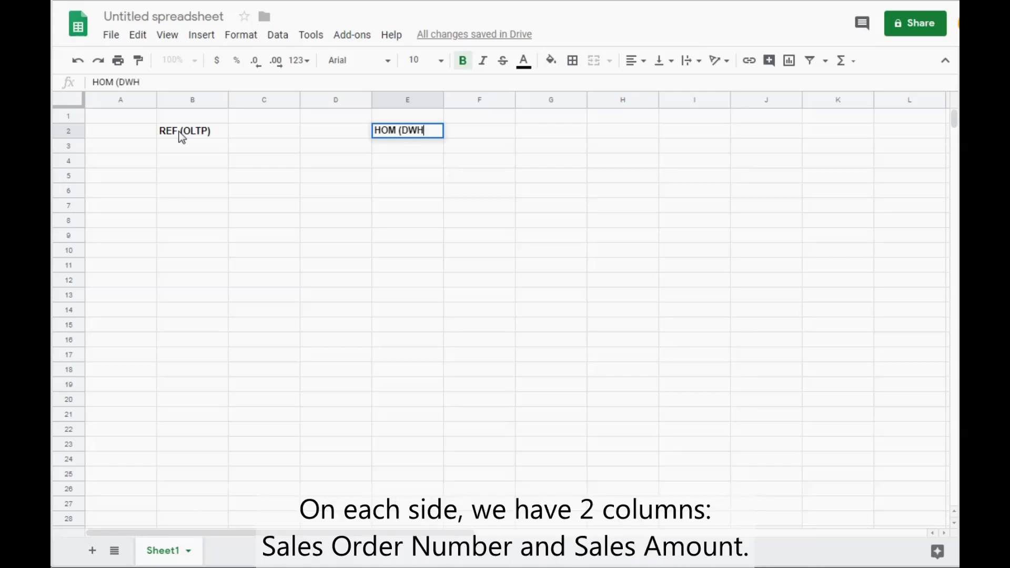
key("Return")
Enter the REF column headings "Sales Order Number" in B3 and "Sales Amount" in C3.
type("Sales Order Number")
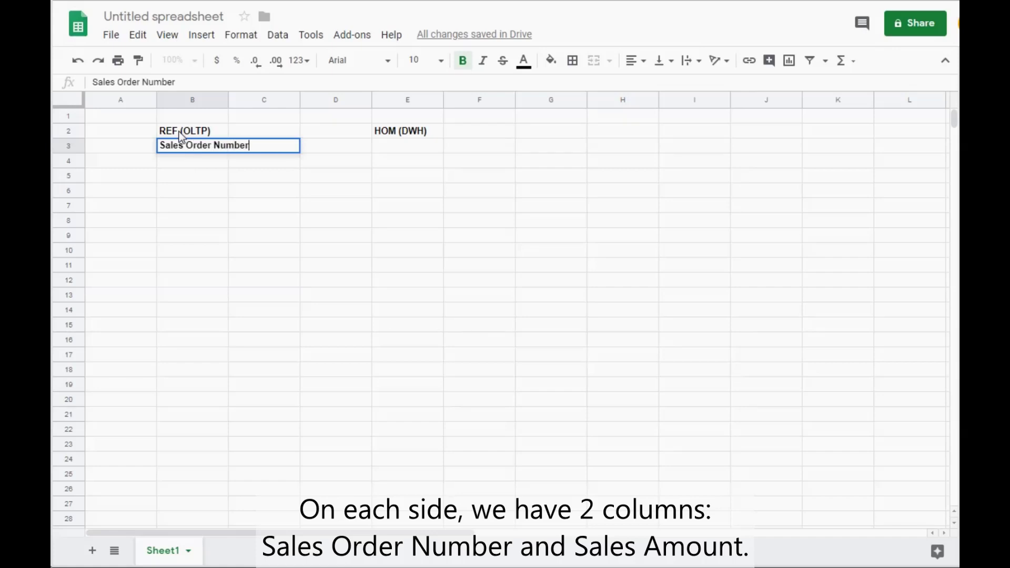
key("Tab")
type("Sales Amounbt")
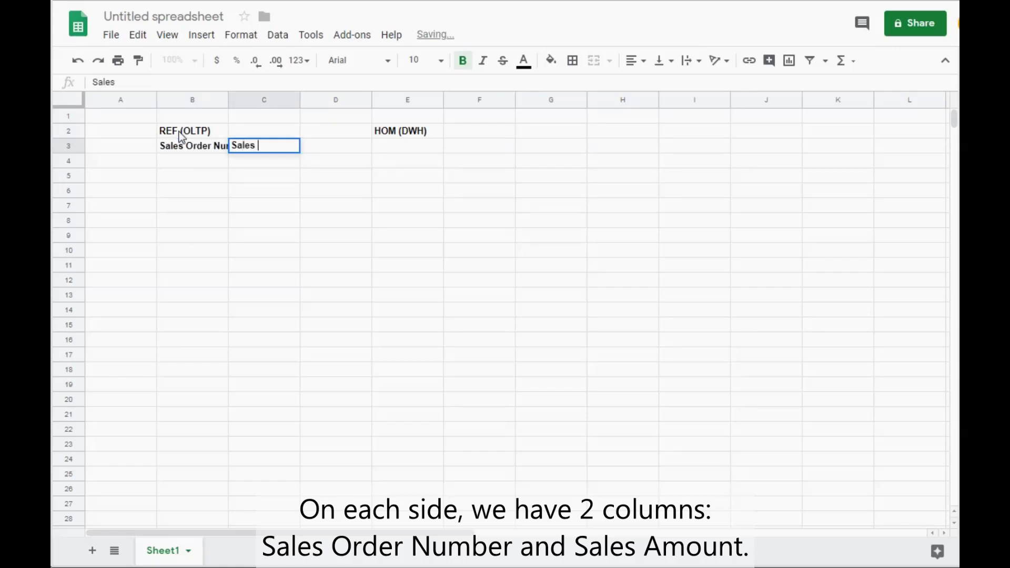
key("BackSpace")
key("BackSpace")
type("t")
Enter the HOM column headings "Sales Order Number" in E3 and "Sales Amount" in F3.
key("Tab")
key("Tab")
type("Sales")
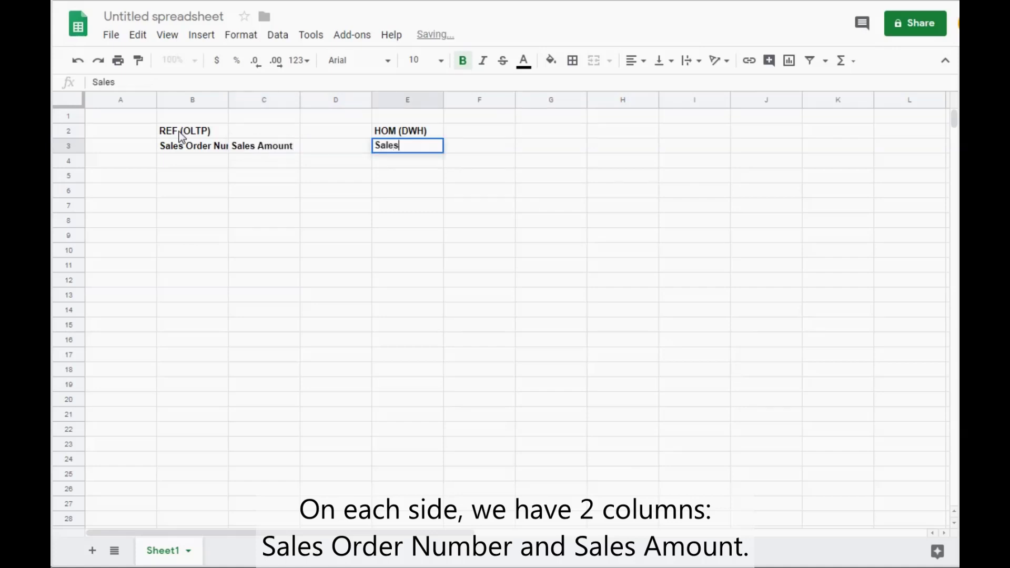
type(" Order Number")
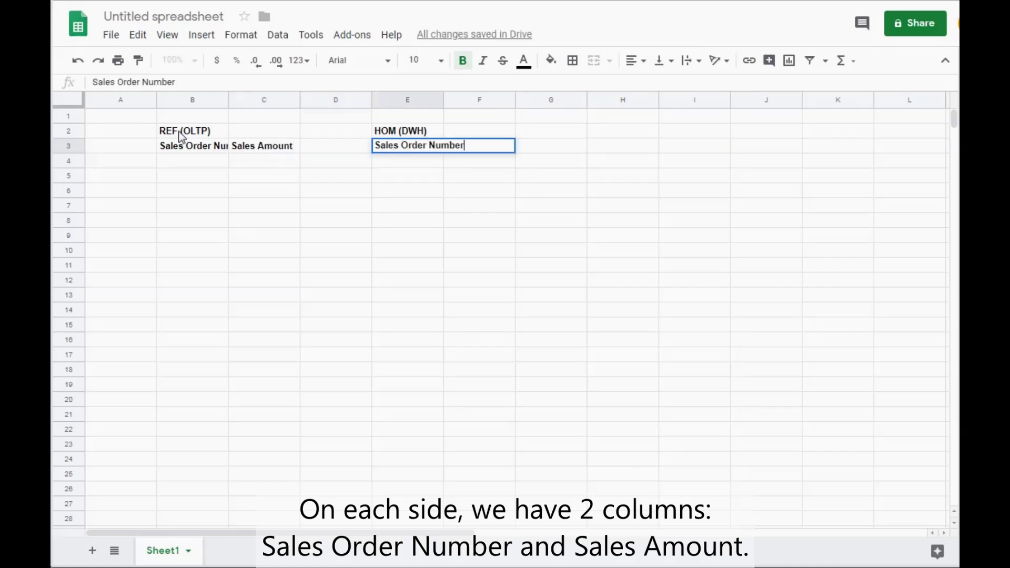
key("Tab")
type("Sales Amount")
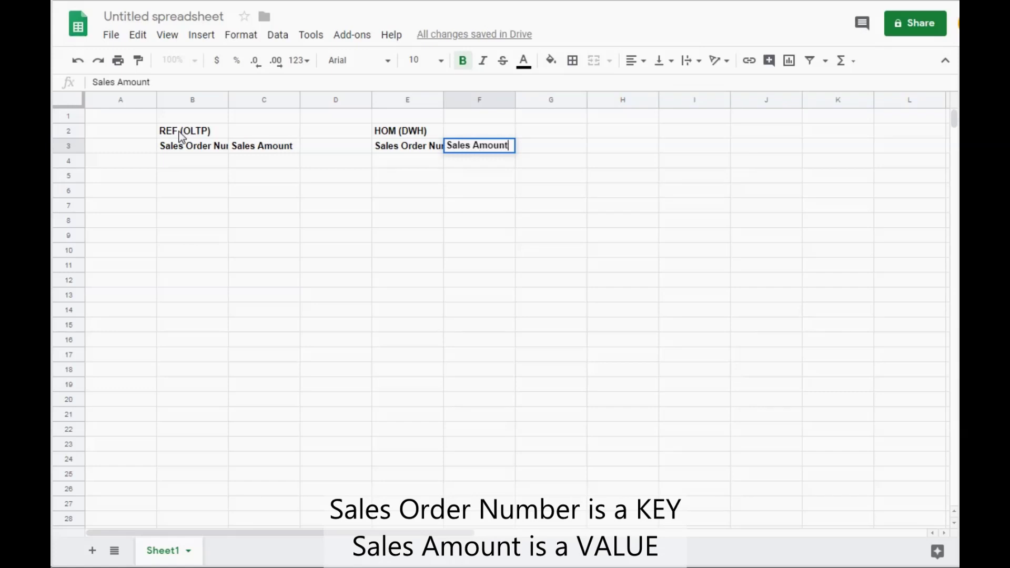
key("Return")
Enter the REF sales order keys A in B4, B in B5 and D in B7, leaving B6 empty.
key("Left")
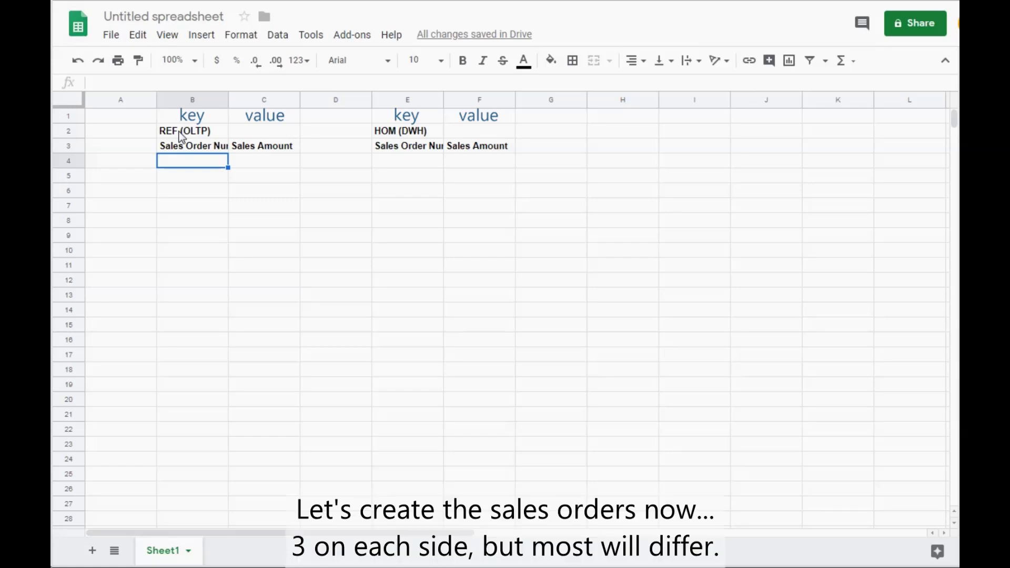
type("A")
key("Return")
type("B")
key("Return")
key("Return")
type("D")
Enter the REF sales amounts 10 in C4, 15 in C5 and 35 in C7.
key("Up")
key("Up")
key("Up")
key("Right")
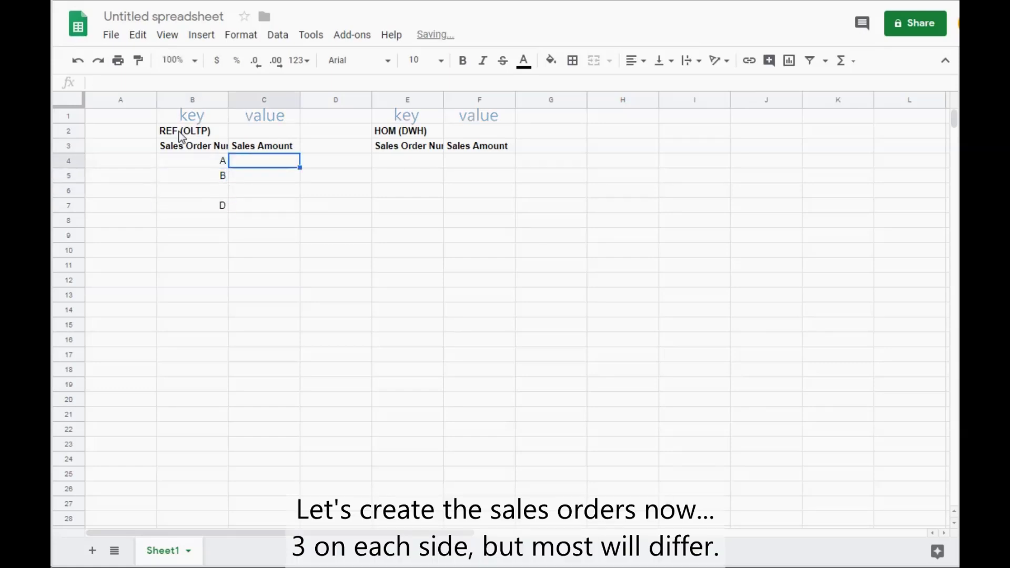
type("10")
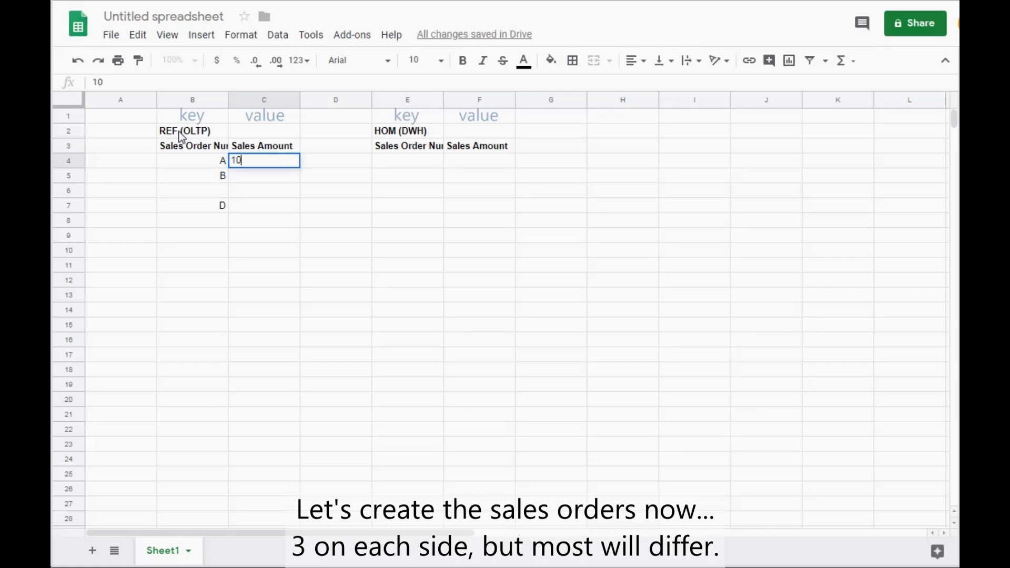
key("Return")
type("15")
key("Return")
key("Return")
type("35")
key("Return")
Enter the HOM sales order keys A in E4, C in E6 and D in E7, leaving E5 empty.
key("Up")
key("Up")
key("Up")
key("Up")
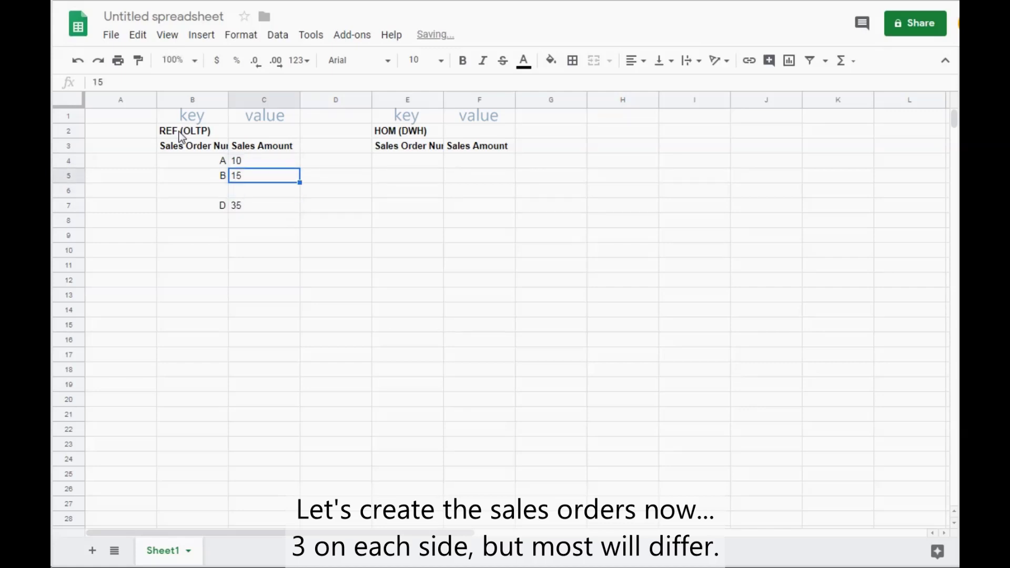
key("Right")
key("Right")
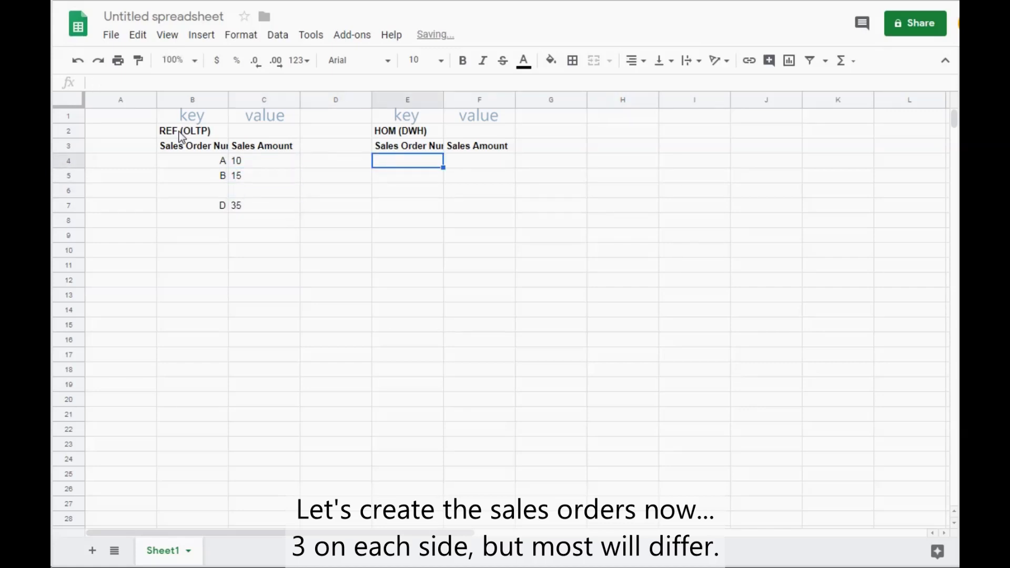
type("A")
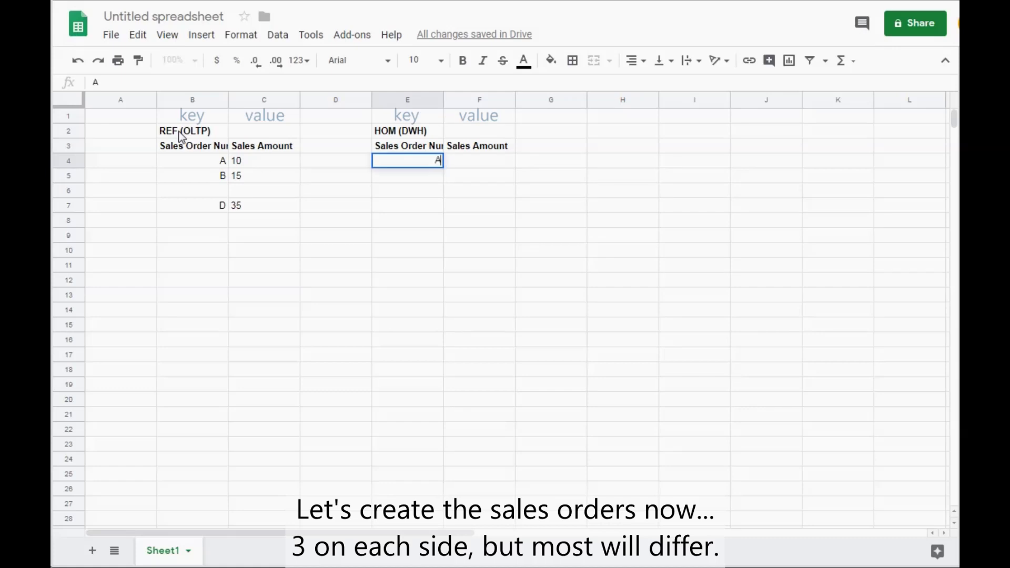
key("Return")
key("Down")
type("C")
key("Return")
type("D")
key("Return")
Enter the HOM sales amounts 10 in F4, 32 in F6 and 40 in F7.
key("Up")
key("Up")
key("Up")
key("Up")
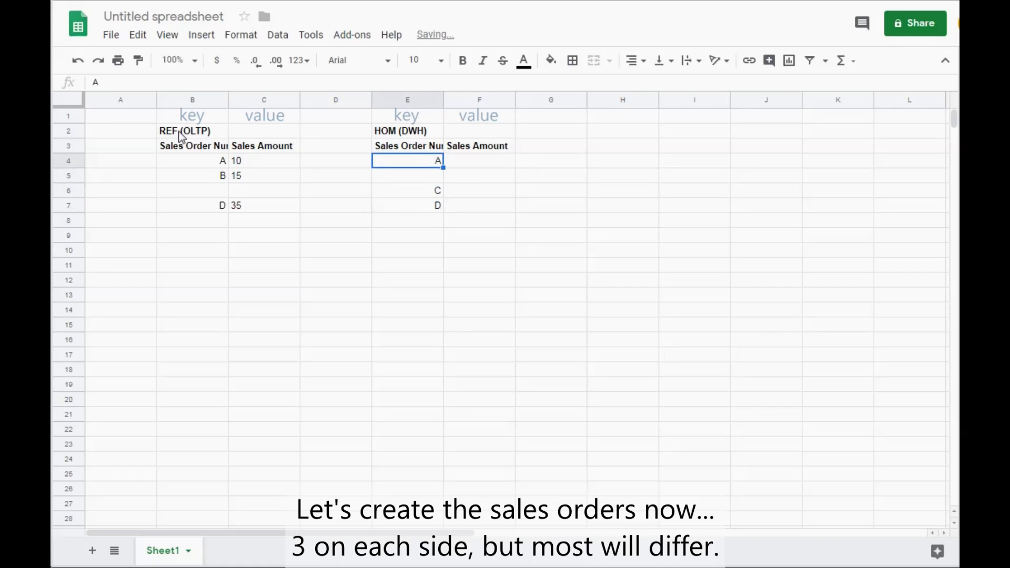
key("Right")
type("10")
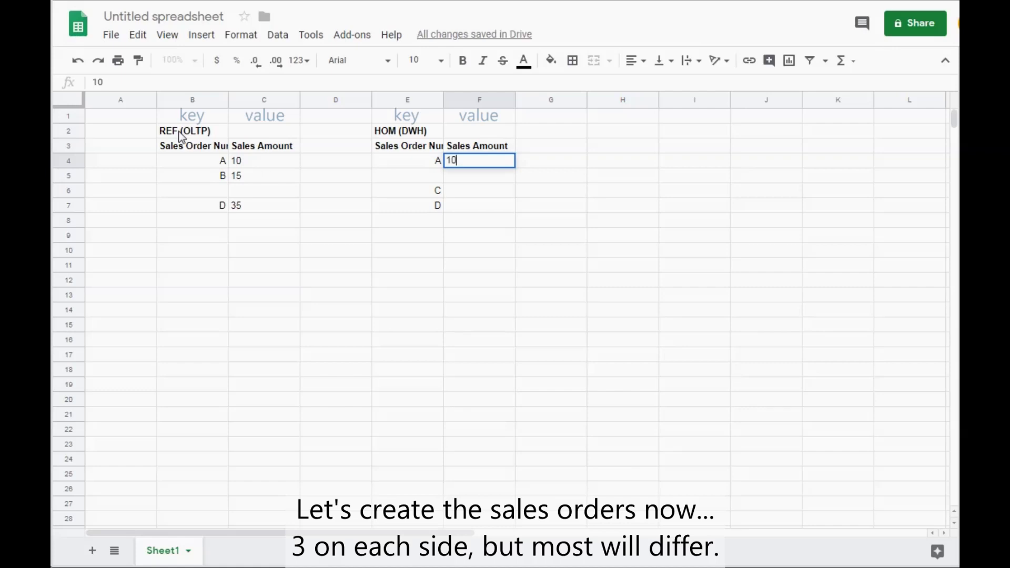
key("Return")
key("Down")
type("32")
key("Return")
type("42")
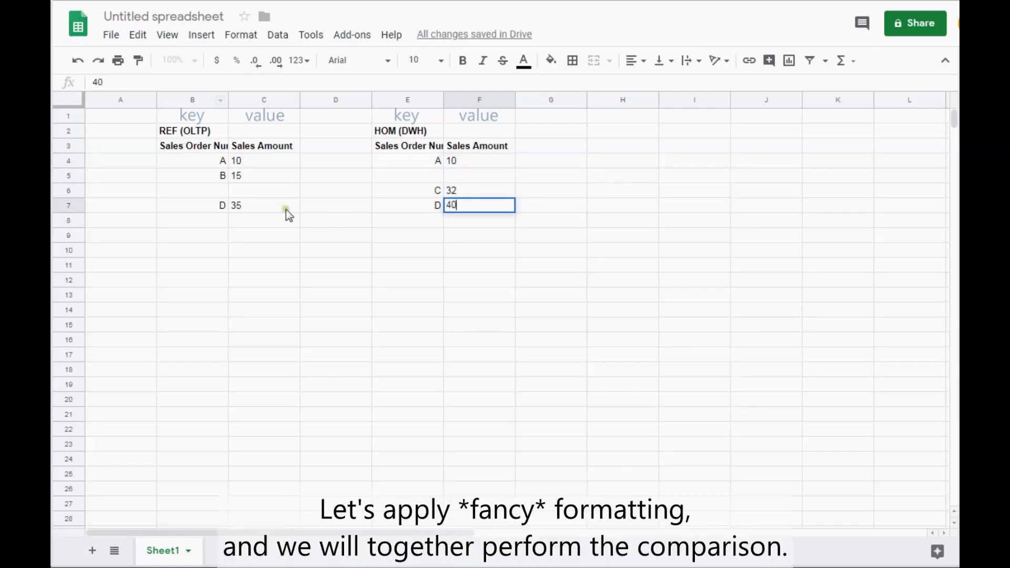
key("Return")
Add the bold headings "Comparison" in H2 and "Result" in H3.
left_click(614, 132)
key("ctrl+b")
type("Comparison")
key("Return")
type("Result")
Apply all borders to the ranges B2:C7, E2:F7 and H2:H7.
left_click_drag(192, 131, 270, 208)
left_click(573, 61)
left_click(577, 90)
left_click_drag(400, 130, 484, 206)
left_click(572, 61)
left_click(577, 89)
left_click_drag(615, 130, 615, 205)
left_click(572, 61)
left_click(577, 90)
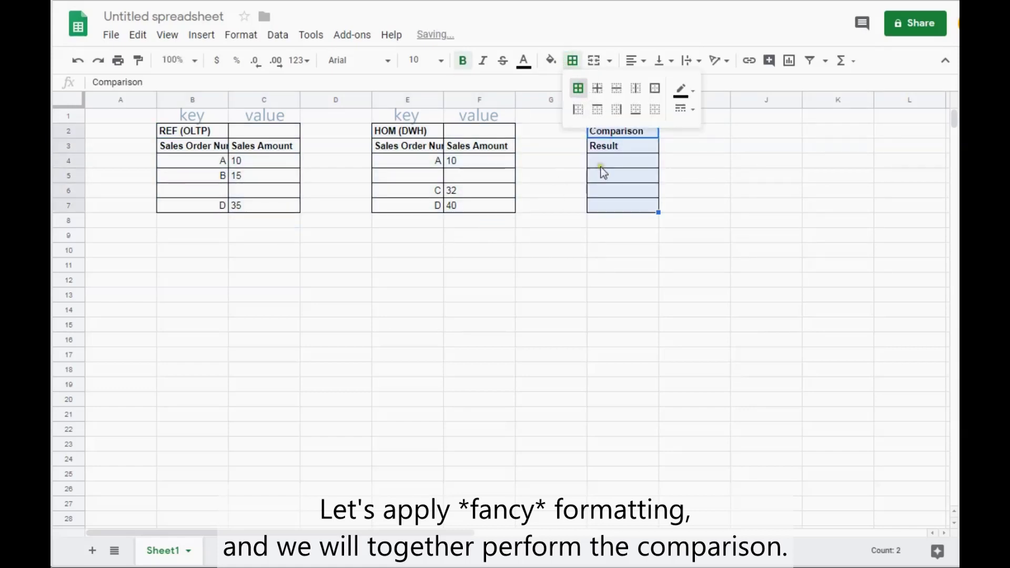
left_click(611, 164)
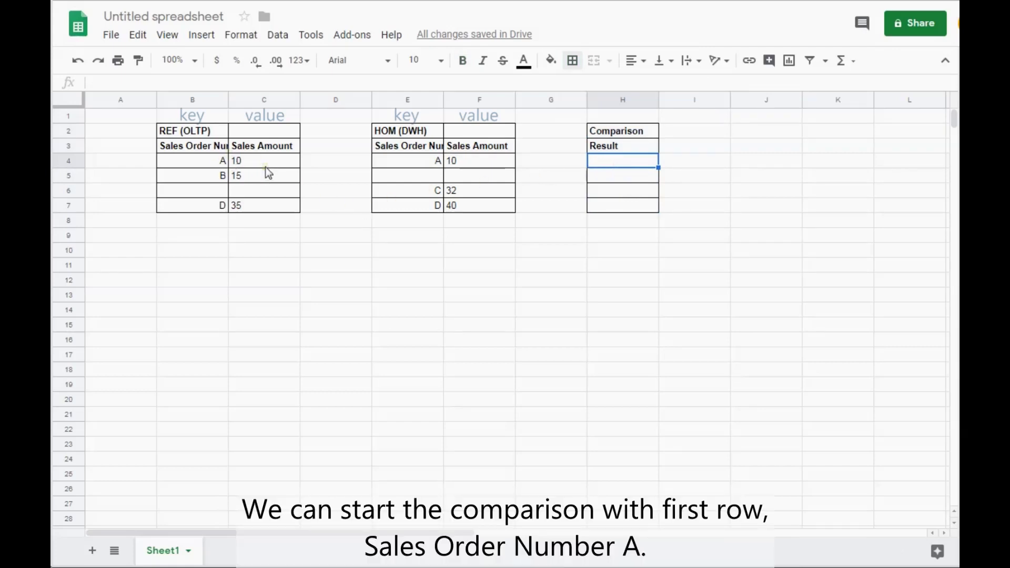
Compare sales order A's key and amount in REF and HOM, and enter "Matching" as its result in H4.
left_click(222, 164)
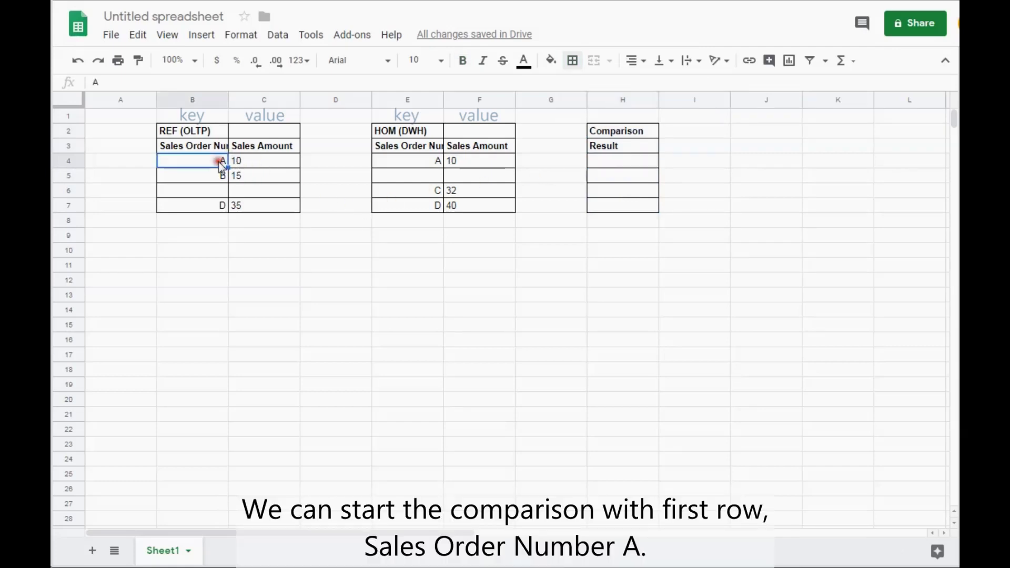
left_click(414, 164)
left_click(271, 160)
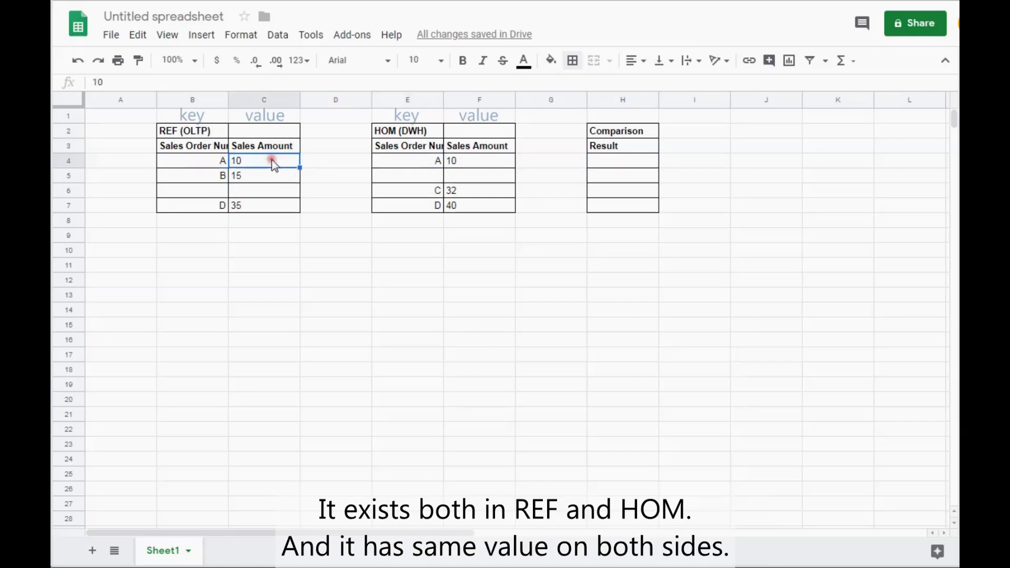
left_click(485, 161)
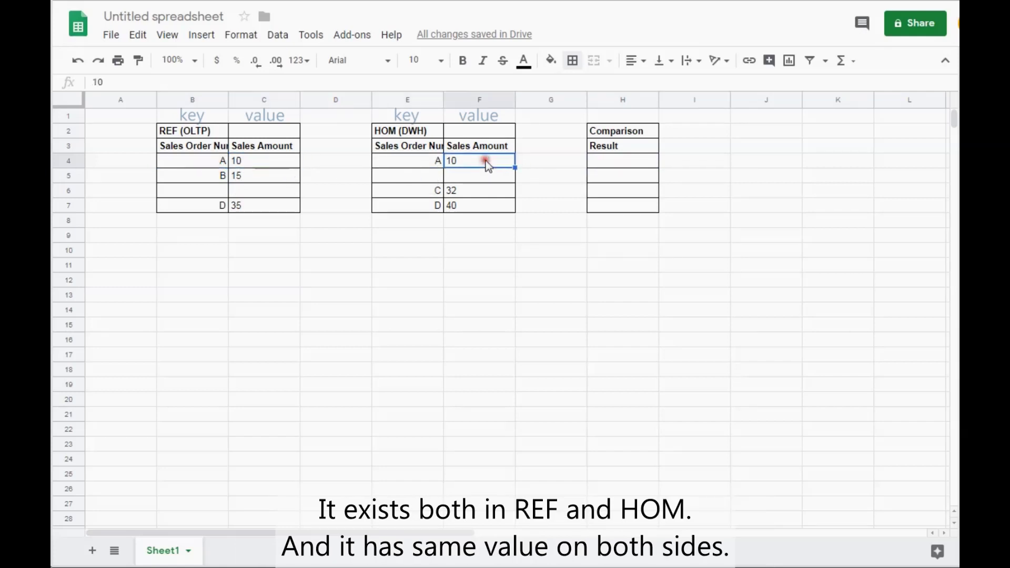
left_click(636, 162)
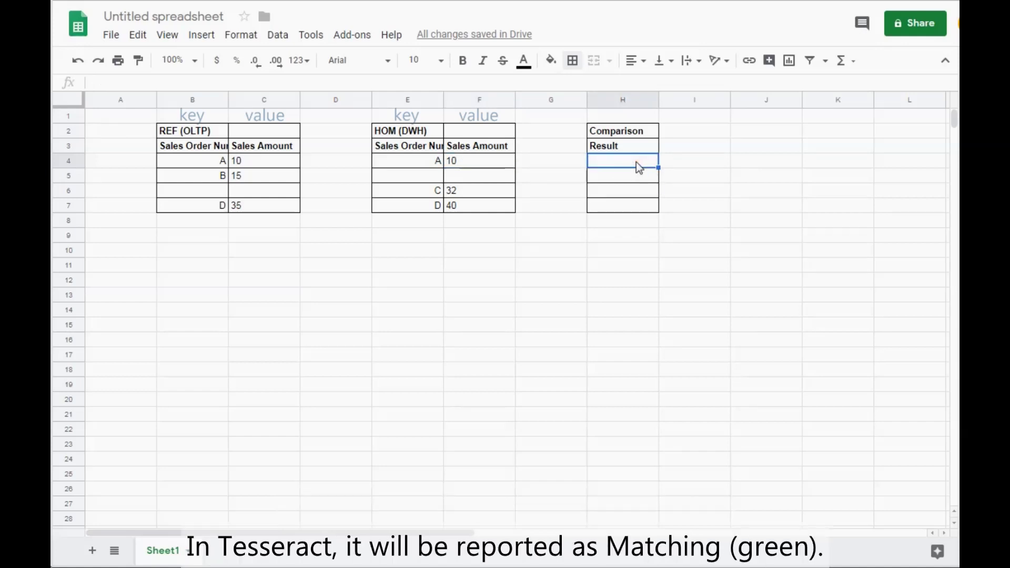
type("Matching")
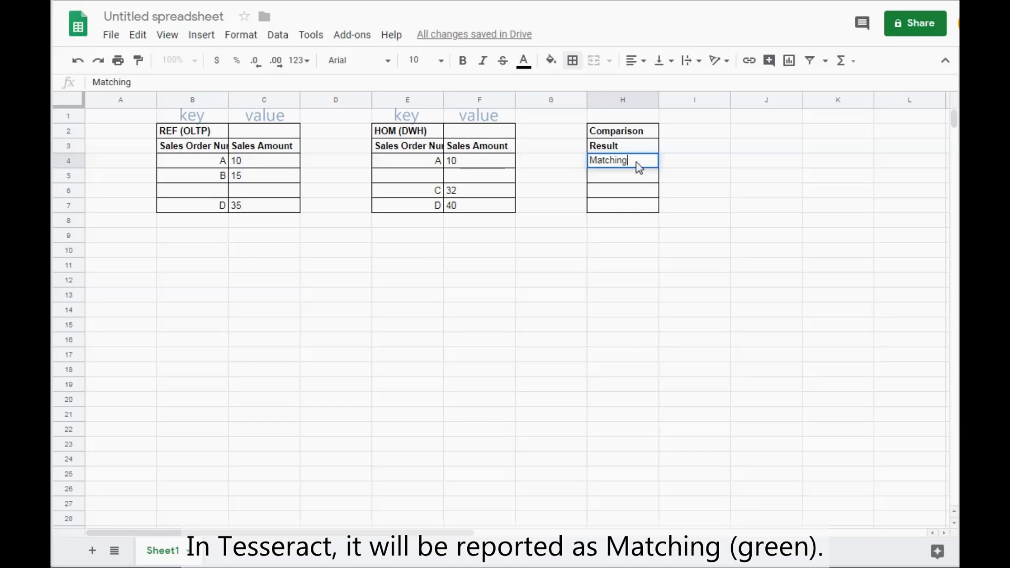
key("Return")
Fill sales order A's cells B4:C4, E4:F4 and H4 with bright green.
left_click_drag(199, 168, 241, 158)
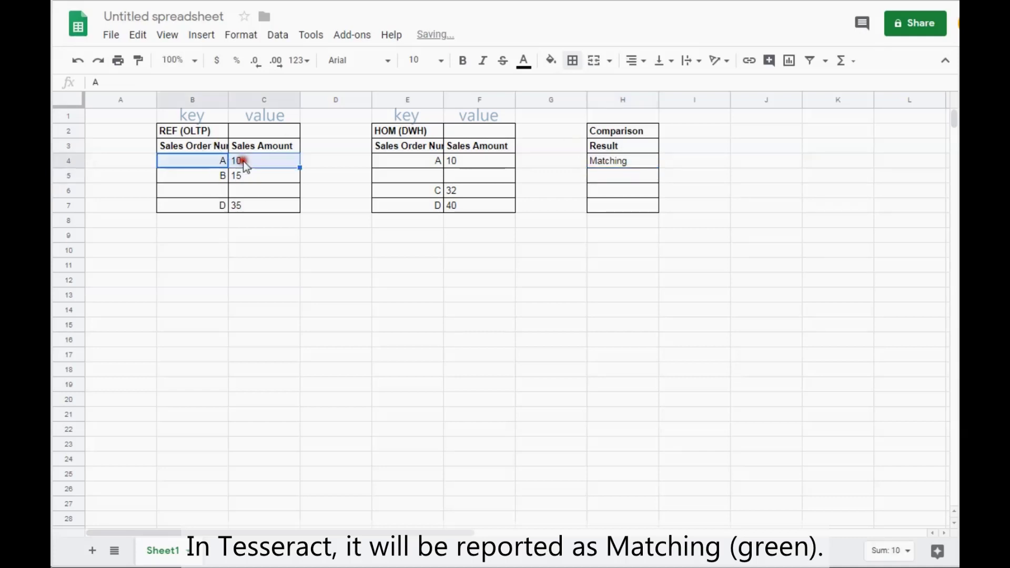
left_click_drag(433, 158, 471, 163, "ctrl")
left_click(637, 163, "ctrl")
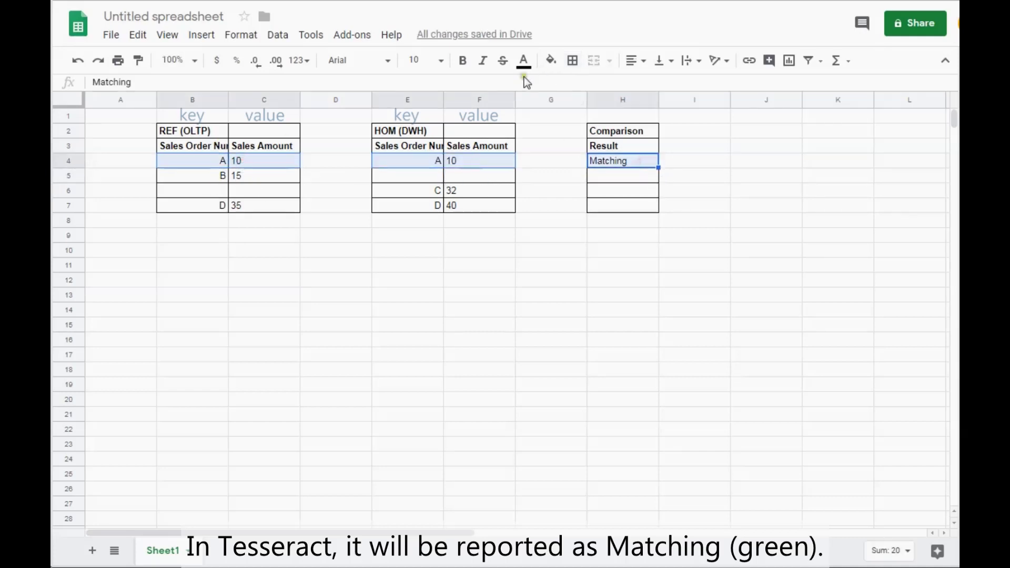
left_click(551, 60)
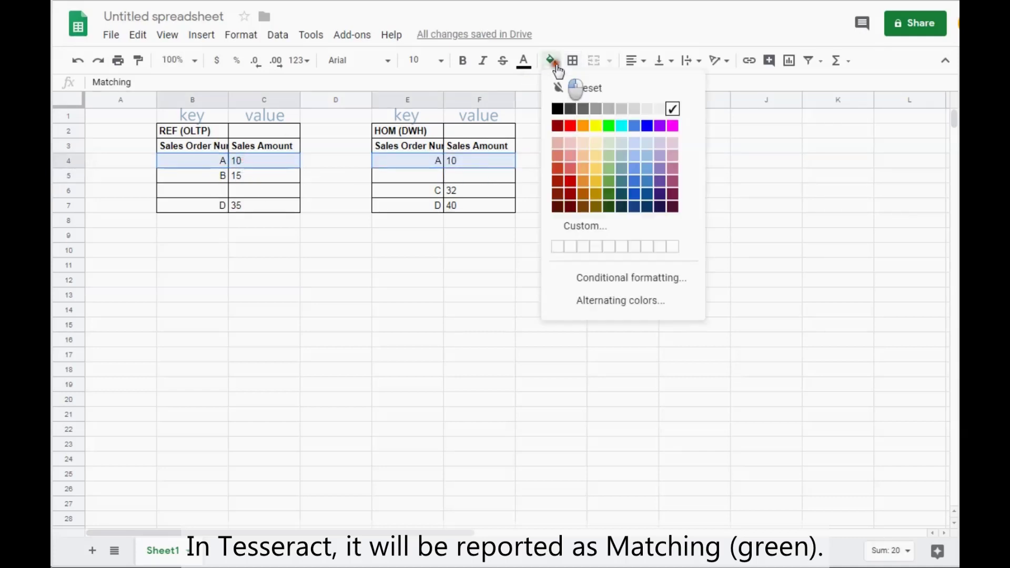
left_click(609, 126)
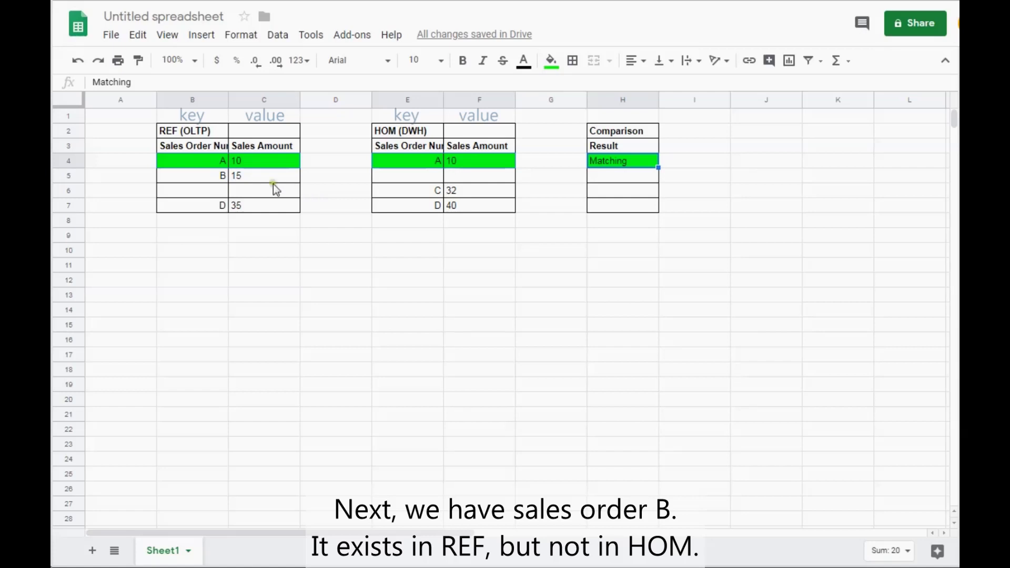
Check sales order B's key in REF against HOM, and enter "Missing" as its result in H5.
left_click(188, 174)
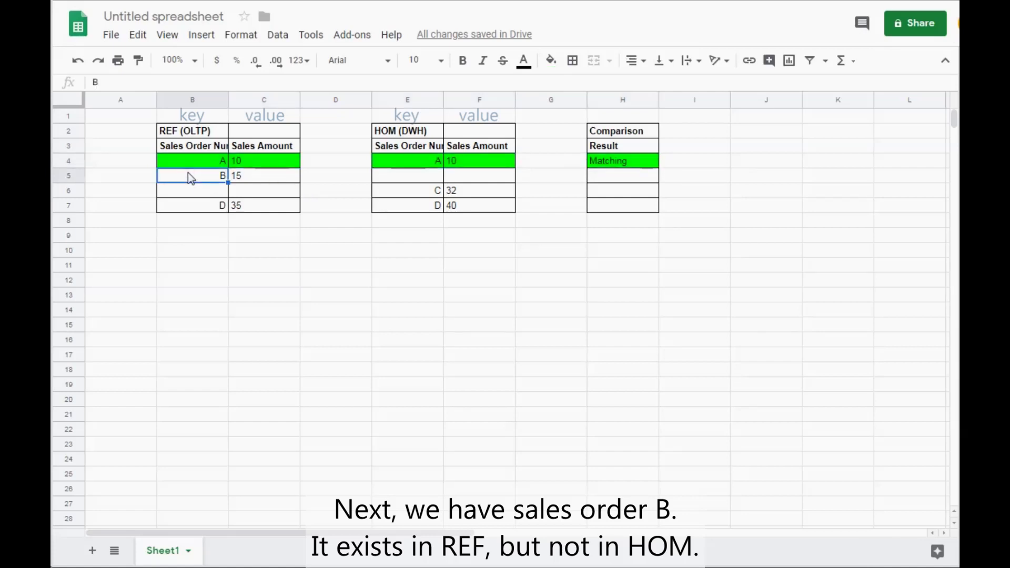
left_click(414, 175)
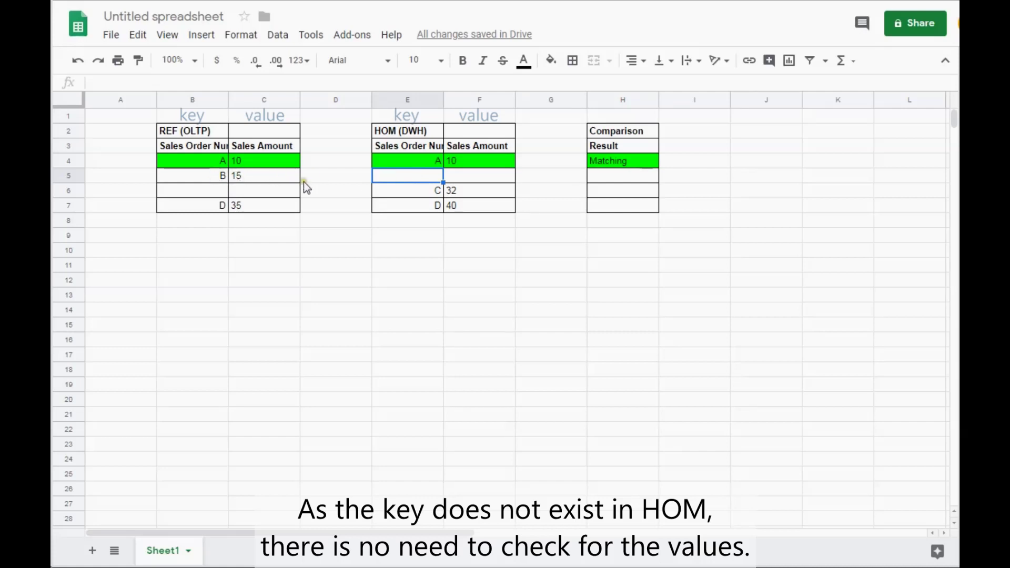
left_click(614, 176)
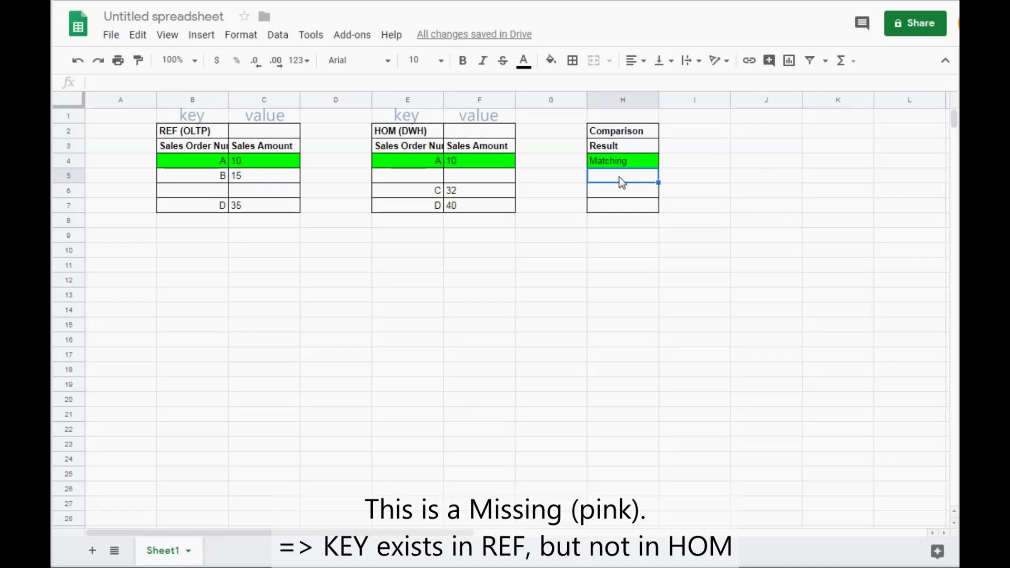
type("Missing")
key("Return")
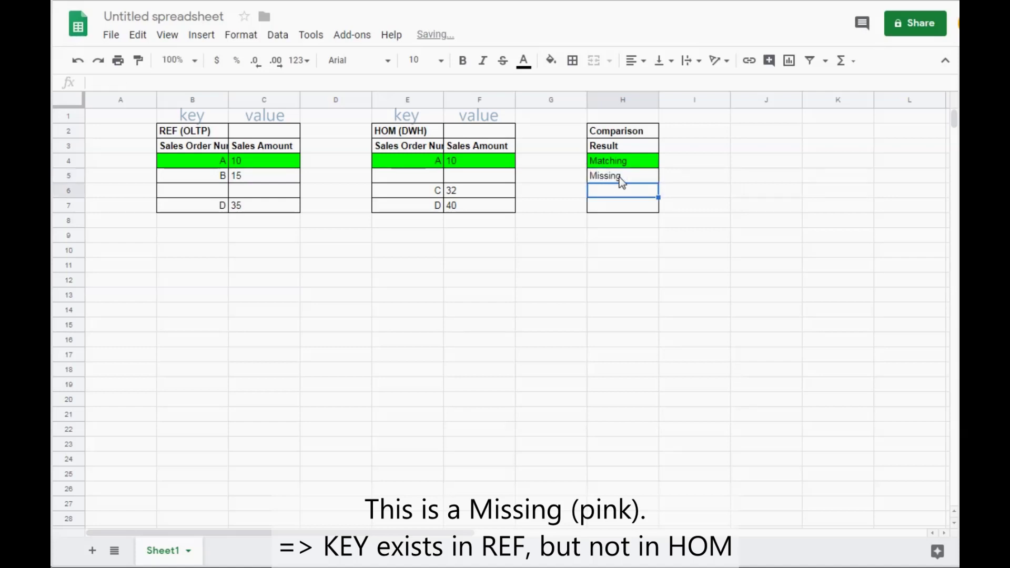
Fill sales order B's cells B5:C5 and its result cell H5 with light pink.
left_click_drag(216, 178, 263, 179)
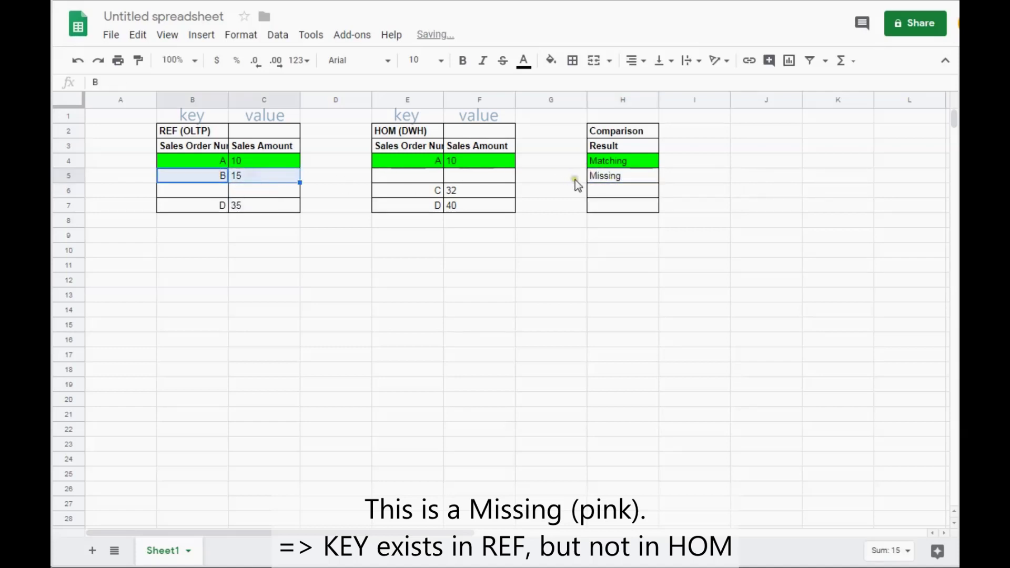
left_click(605, 179, "ctrl")
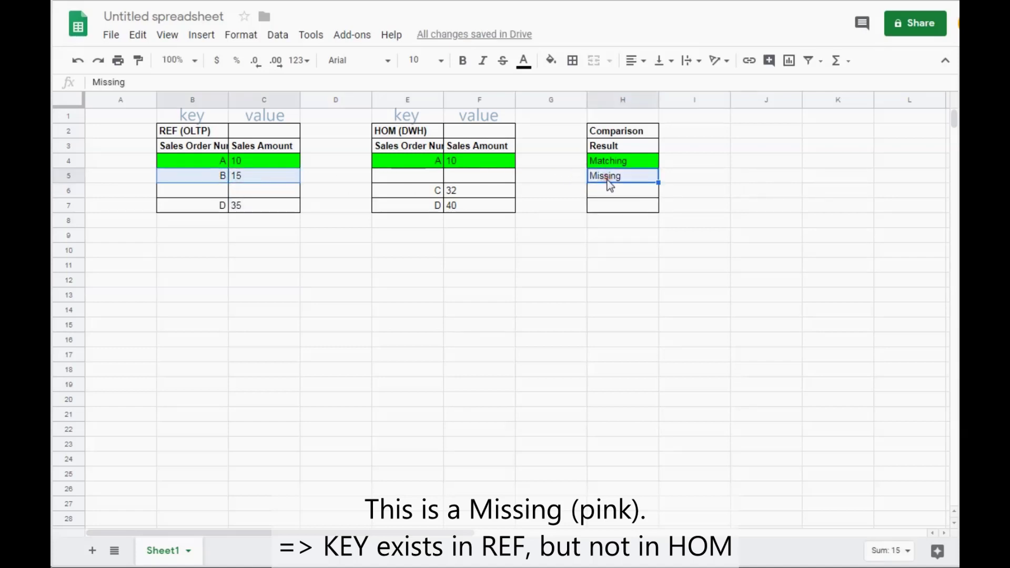
left_click(550, 61)
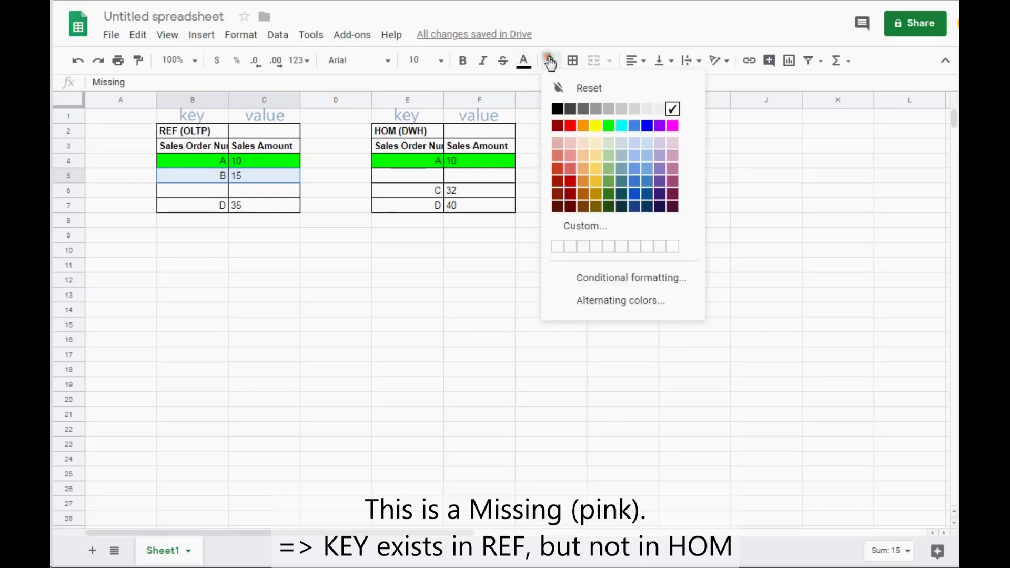
left_click(671, 159)
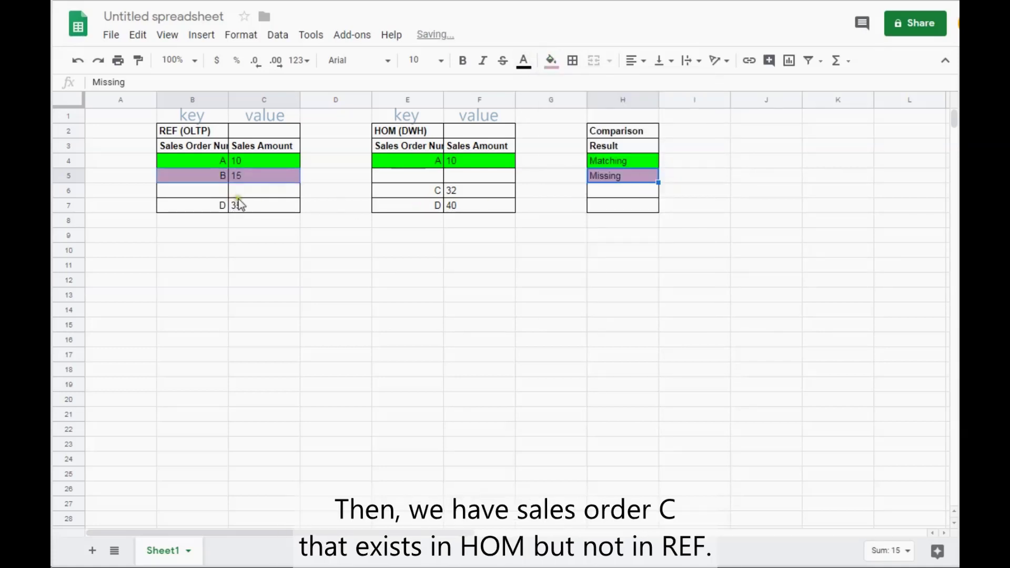
Check sales order C's key in HOM against REF, and enter "Unexpected" as its result in H6.
left_click(389, 191)
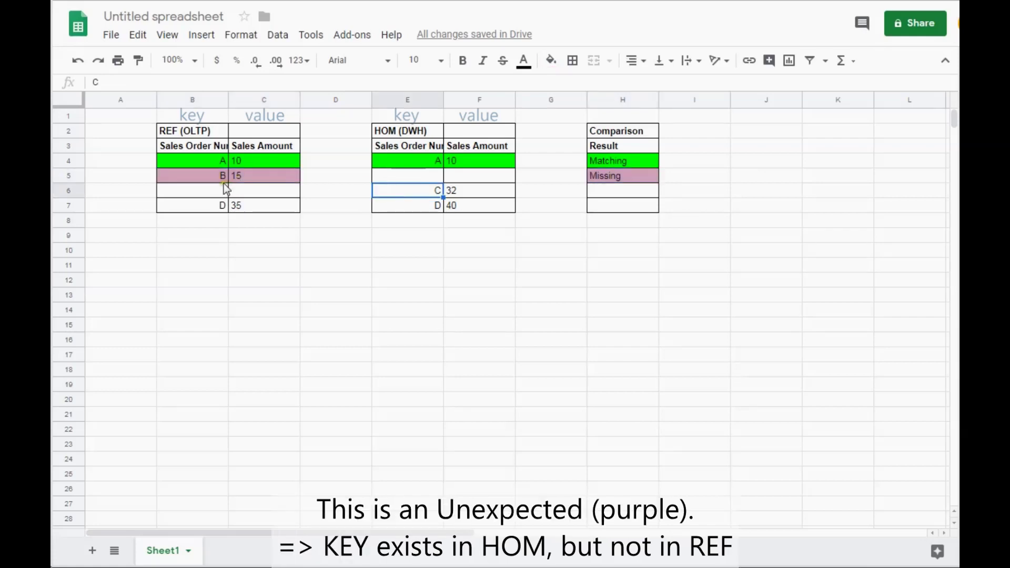
left_click(620, 193)
type("Unexpected")
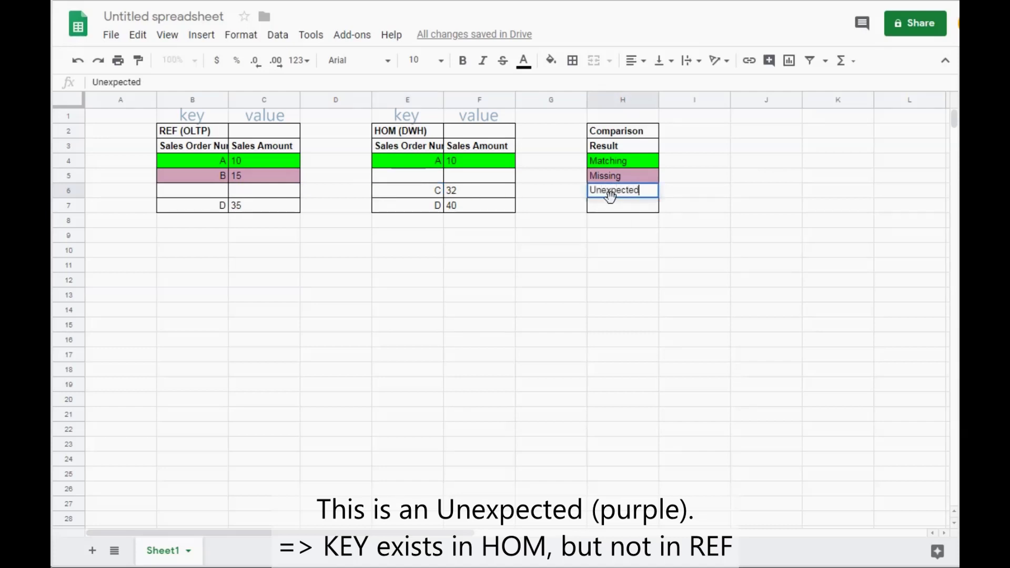
key("Return")
Fill sales order C's cells E6:F6 and its result cell H6 with light purple.
left_click(610, 196)
left_click_drag(436, 194, 463, 187)
left_click(550, 60)
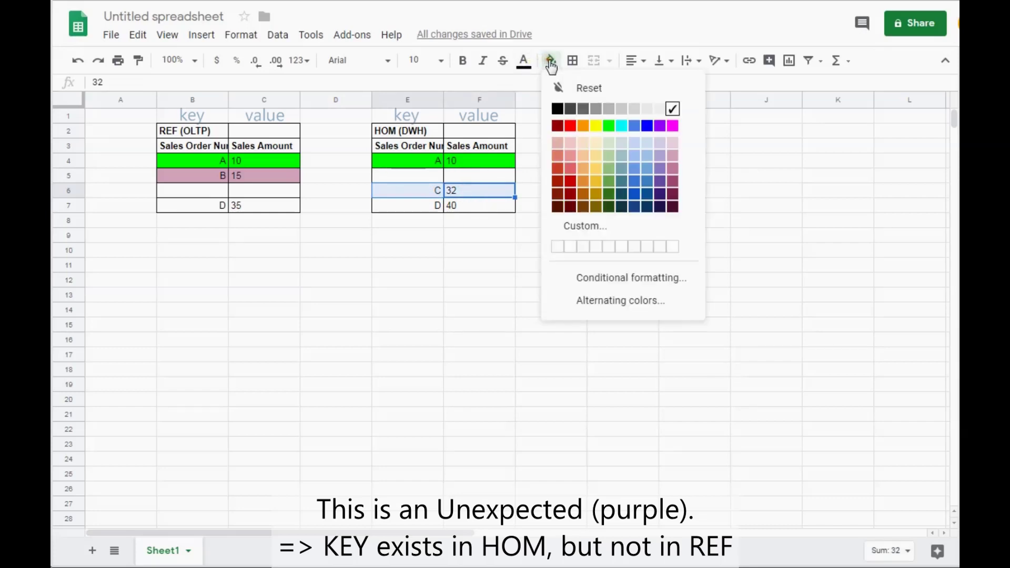
left_click(660, 168)
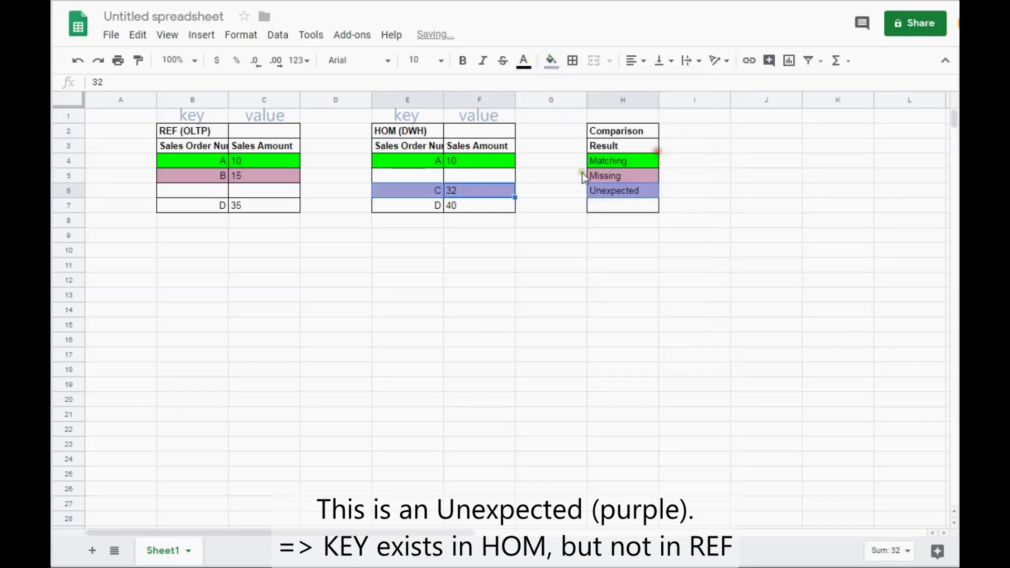
Compare sales order D's key and amount in REF and HOM, and enter "Unmatching" as its result in H7.
left_click(209, 205)
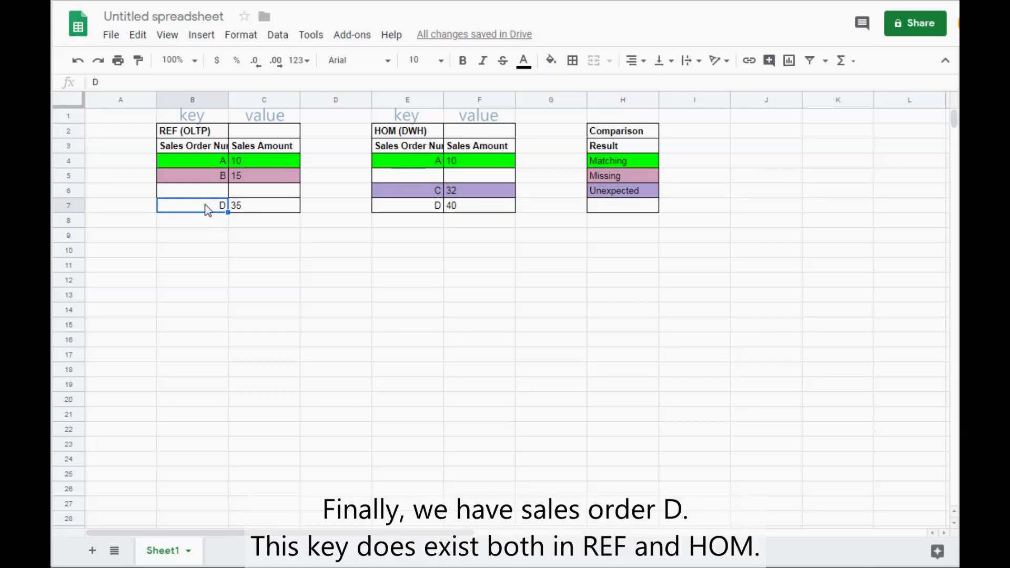
left_click(273, 208)
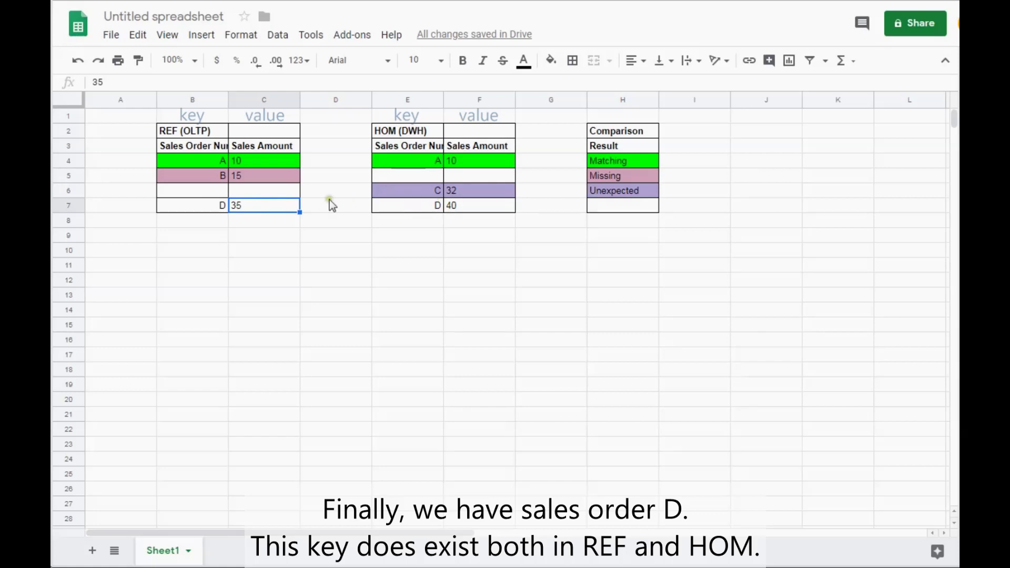
left_click_drag(200, 207, 254, 206)
left_click_drag(430, 210, 471, 211)
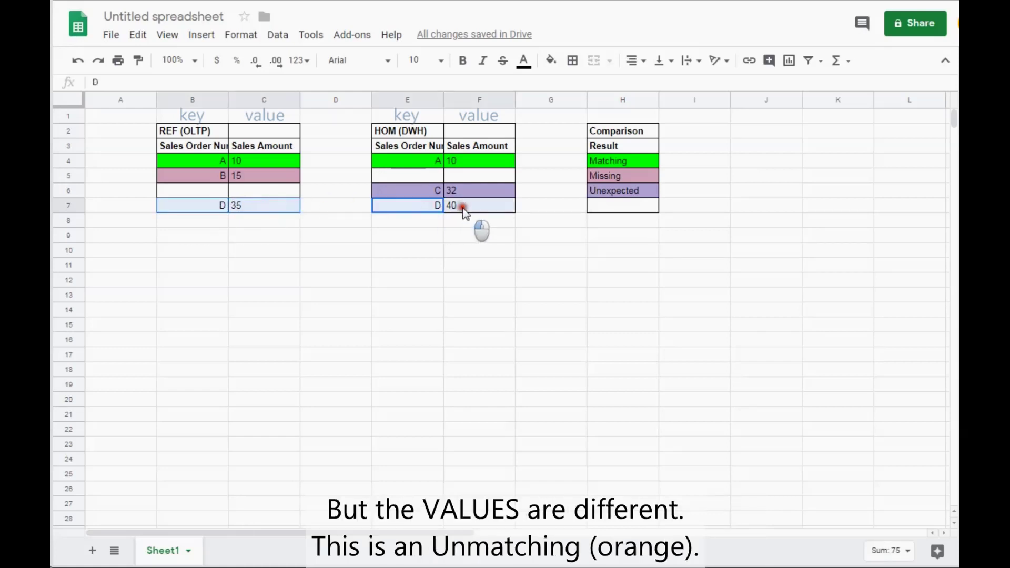
left_click(605, 209)
type("Unmatching")
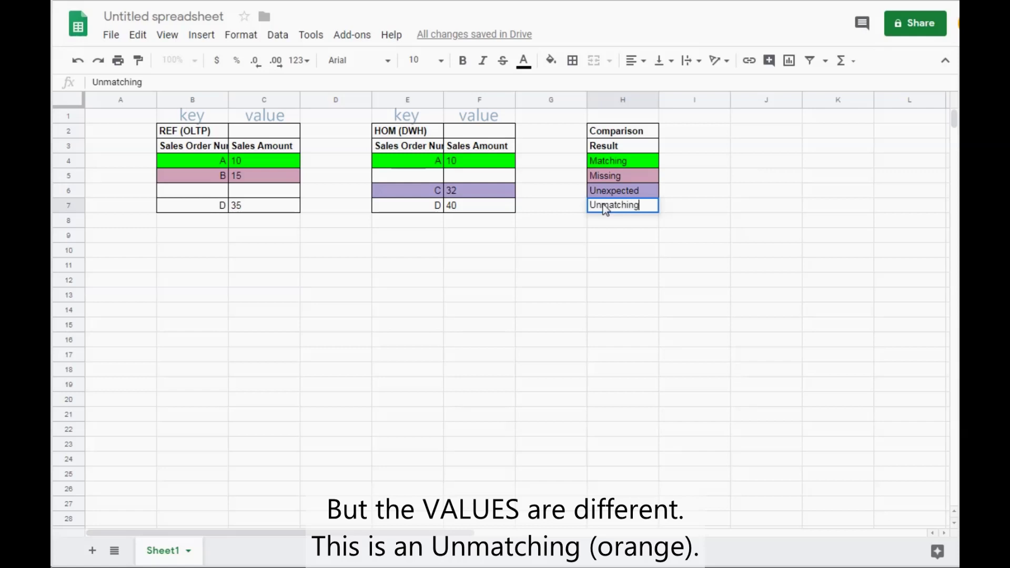
key("Return")
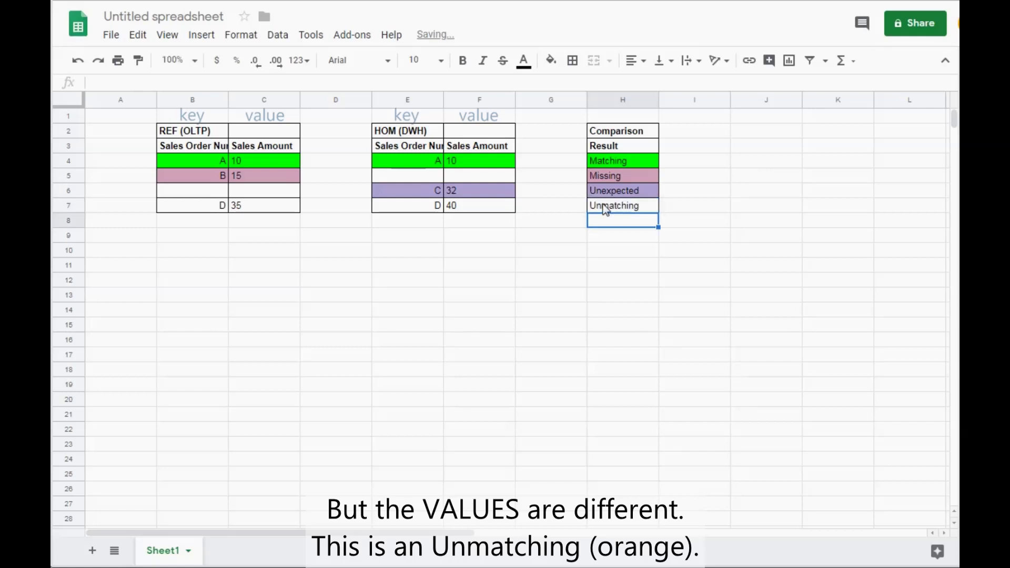
Fill sales order D's cells B7:C7, E7:F7 and H7 with orange.
left_click(205, 207)
left_click_drag(402, 208, 490, 205)
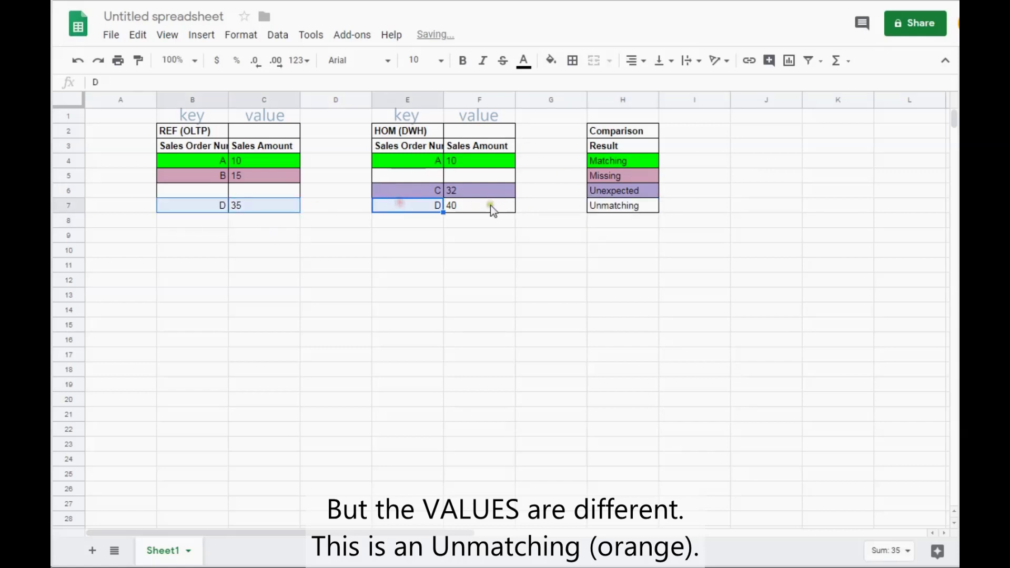
left_click(617, 206, "ctrl")
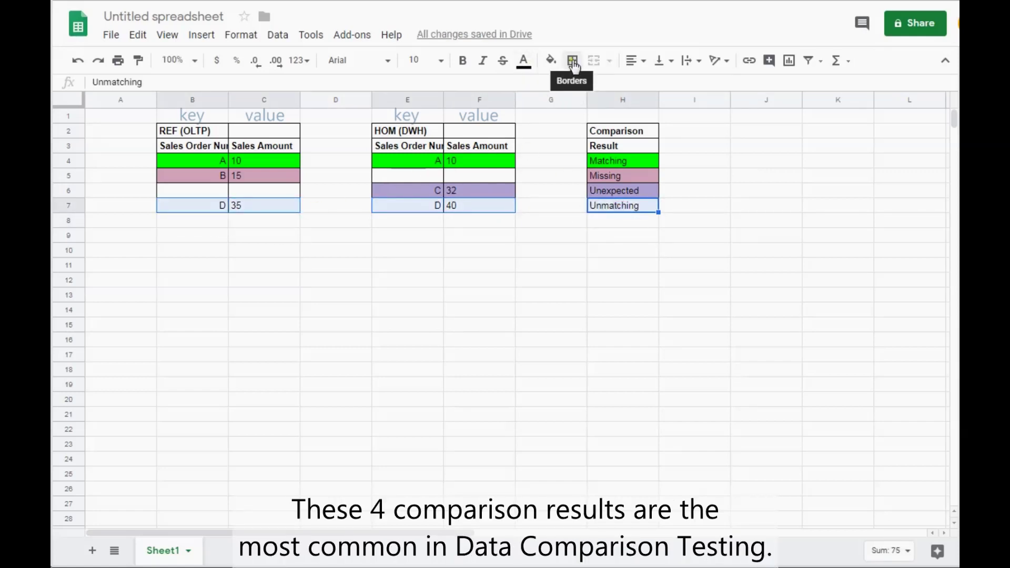
left_click(550, 60)
left_click(583, 128)
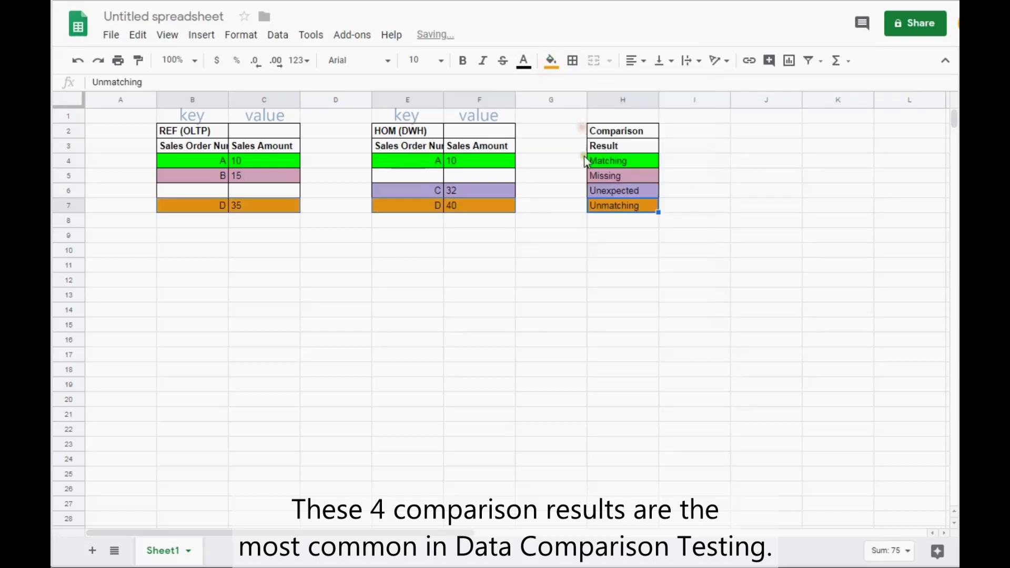
left_click(552, 240)
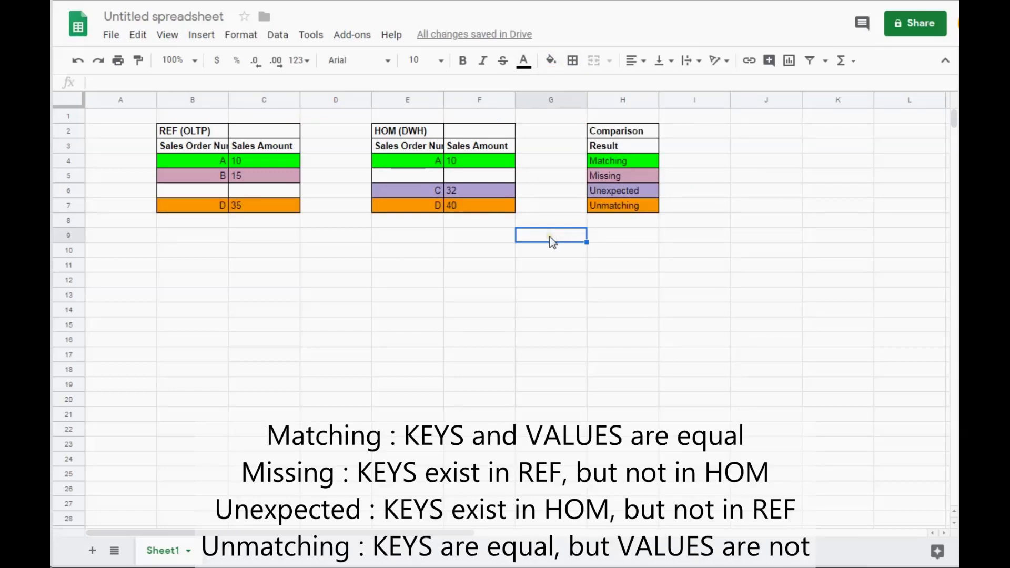
Review rows 4 to 7, comparing each sales order's REF and HOM entries with its comparison result.
left_click_drag(210, 162, 612, 156)
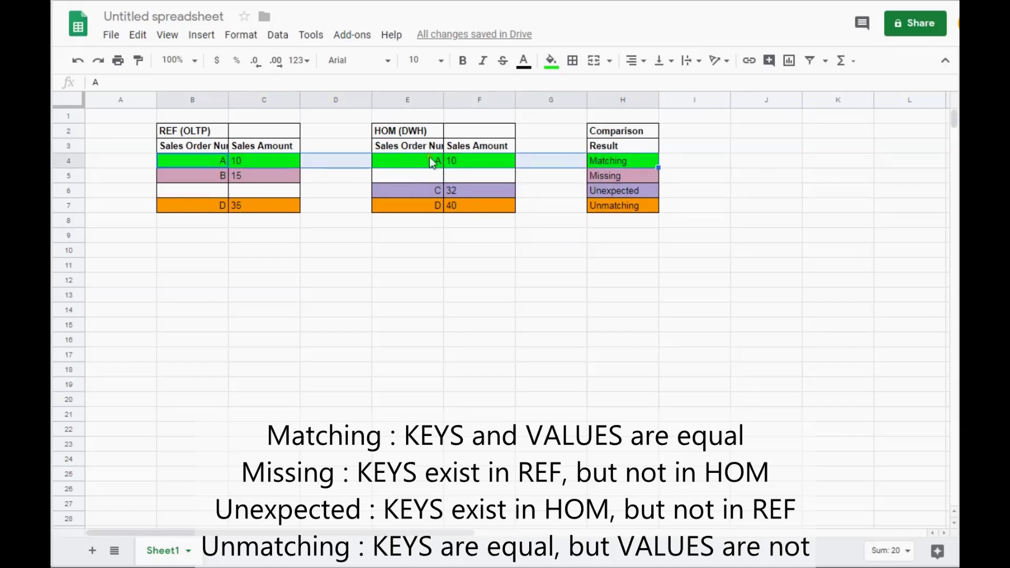
left_click(208, 175)
left_click_drag(207, 175, 278, 169)
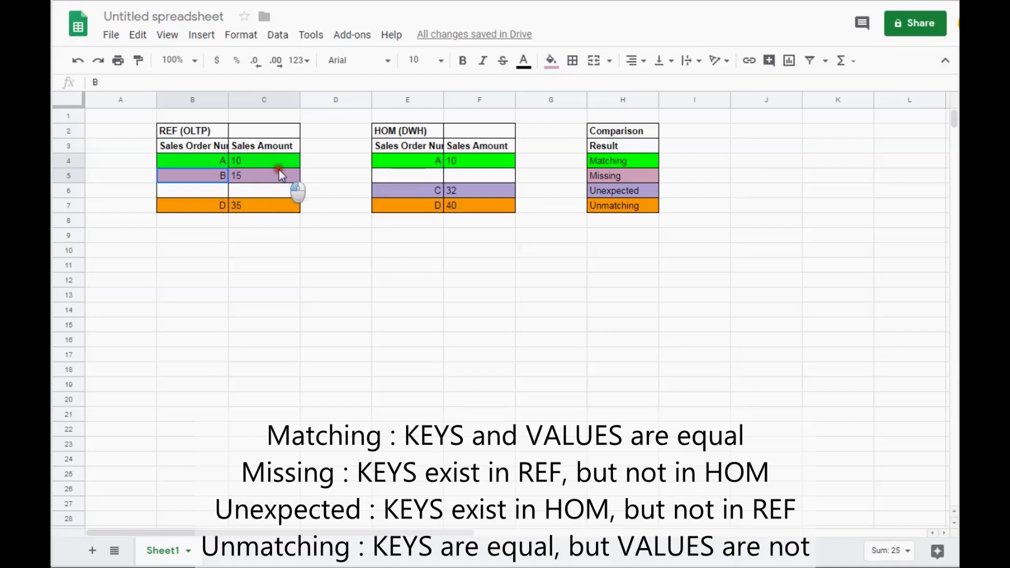
left_click(598, 172)
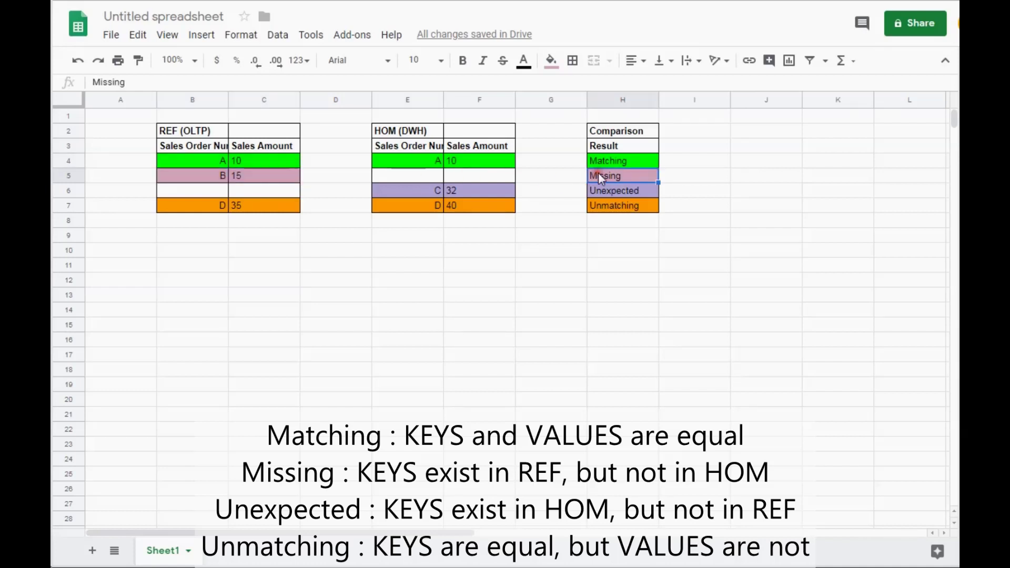
left_click_drag(216, 190, 457, 191)
left_click(633, 192)
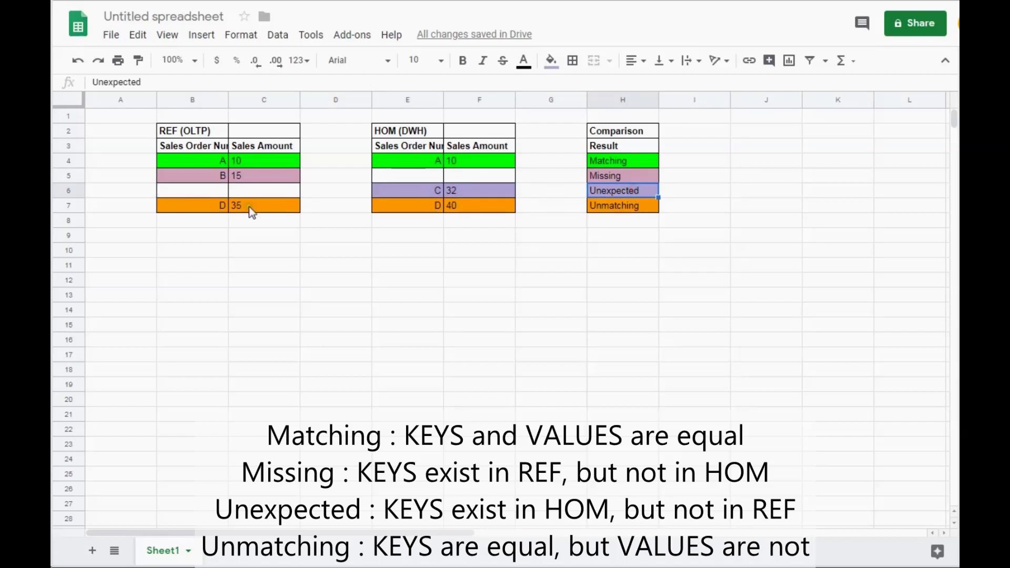
left_click(205, 206)
left_click_drag(209, 207, 461, 208)
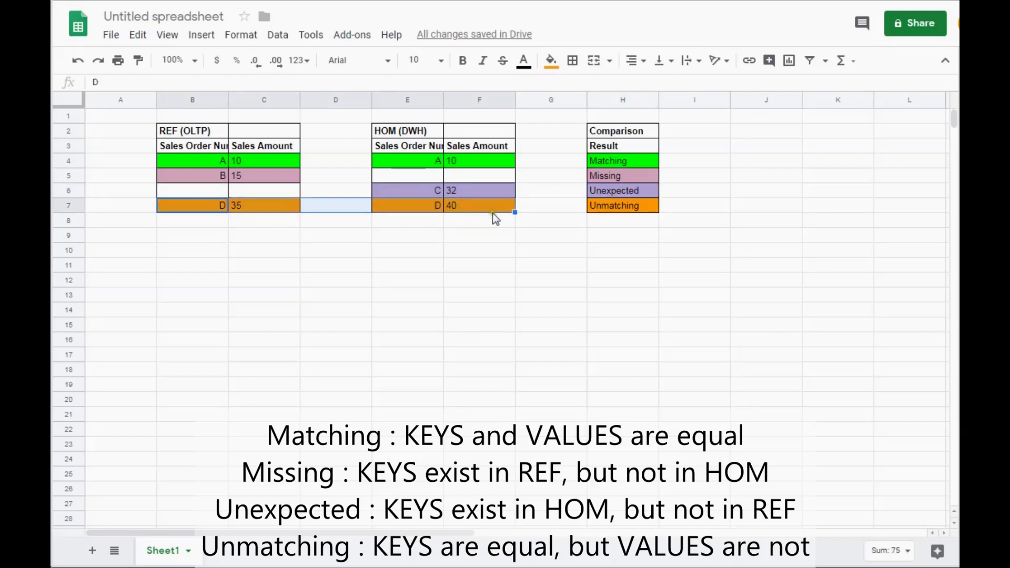
left_click(610, 208)
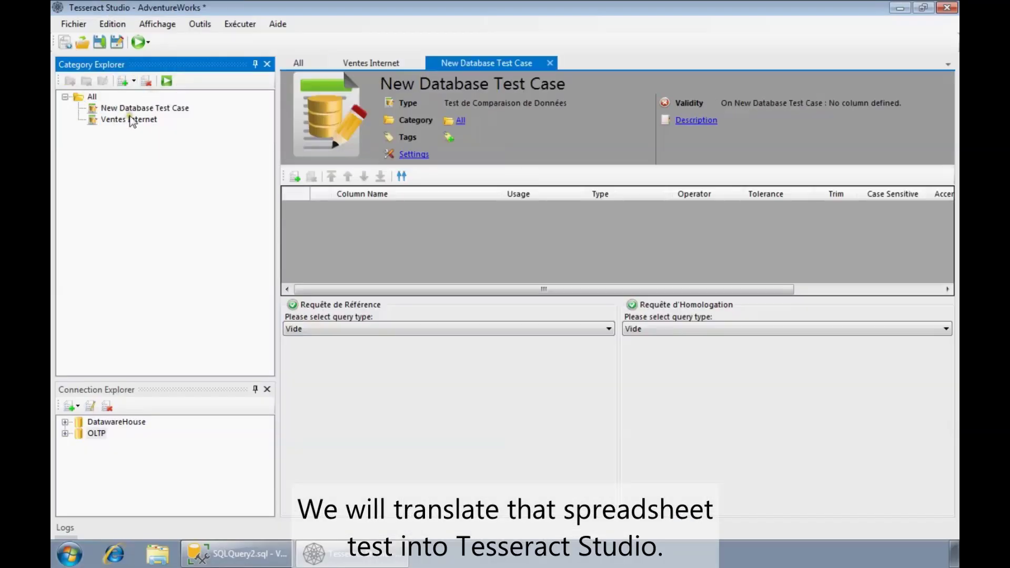
In Tesseract Studio, name the new database test case "Exercice" and set its reference query to type Connexion on the OLTP connection.
type("Exercice")
key("Return")
left_click(343, 329)
left_click(343, 347)
left_click(410, 346)
left_click(369, 366)
Write and preview a reference query selecting VALUES ('A', 10), ('B', 15), ('D', 35) as e (SalesOrderNumber, SalesAmount).
left_click(356, 389)
type("SELECT * FROM (")
key("Return")
type("VALUES")
key("Return")
type("( 'A', 10),")
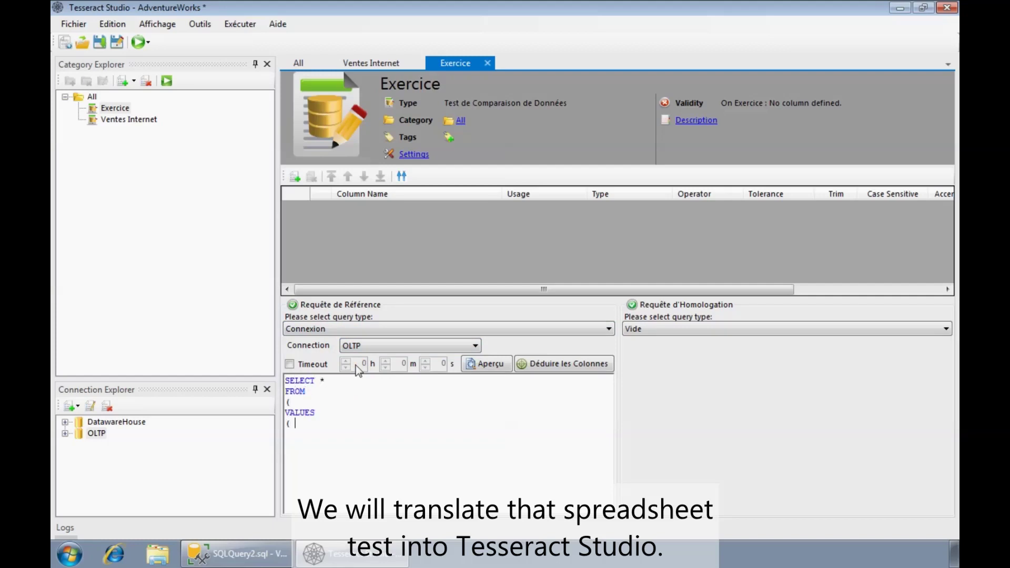
key("Return")
type("( 'B', 15),")
key("Return")
type("( 'D', 35)")
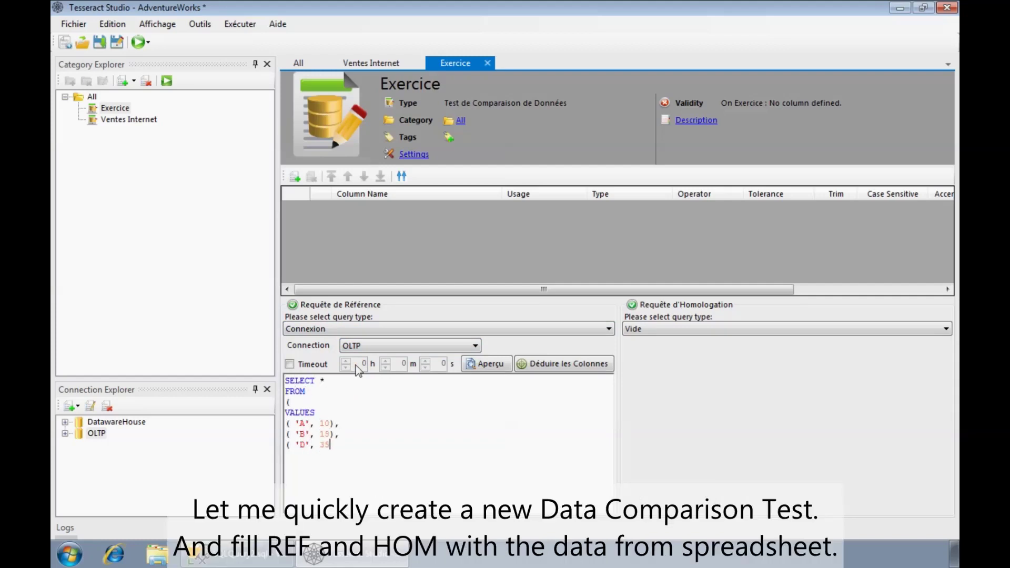
key("Return")
type(") e (SalesOrderNumber, SalesAmount)")
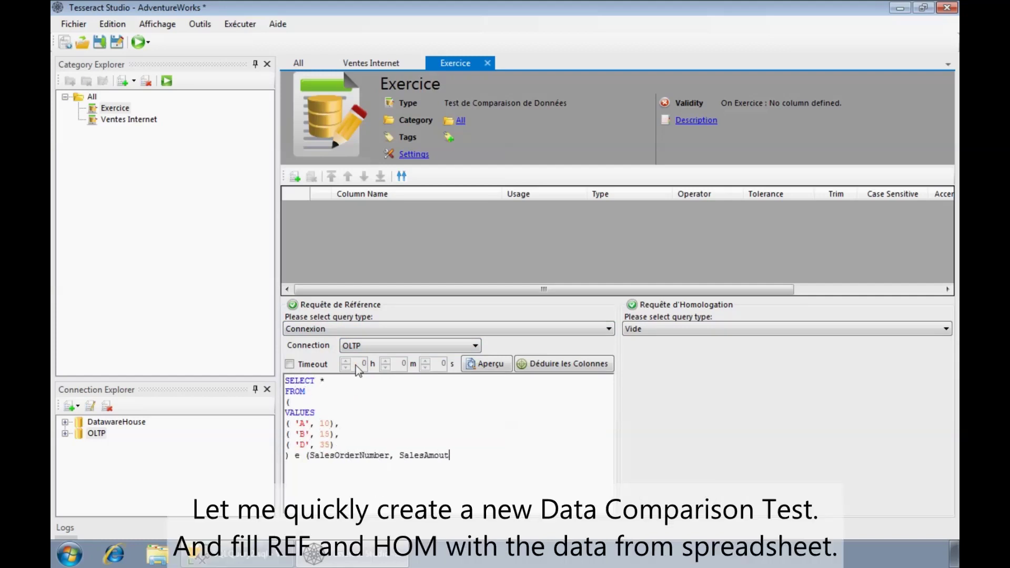
left_click(484, 363)
Set the homologation query to type Connexion on the DatawareHouse connection.
left_click(786, 329)
left_click(647, 339)
left_click(749, 345)
left_click(709, 358)
Copy the reference query into the homologation query, change its rows to ('A', 10), ('C', 32), ('D', 40), and preview it.
left_click(449, 421)
key("ctrl+a")
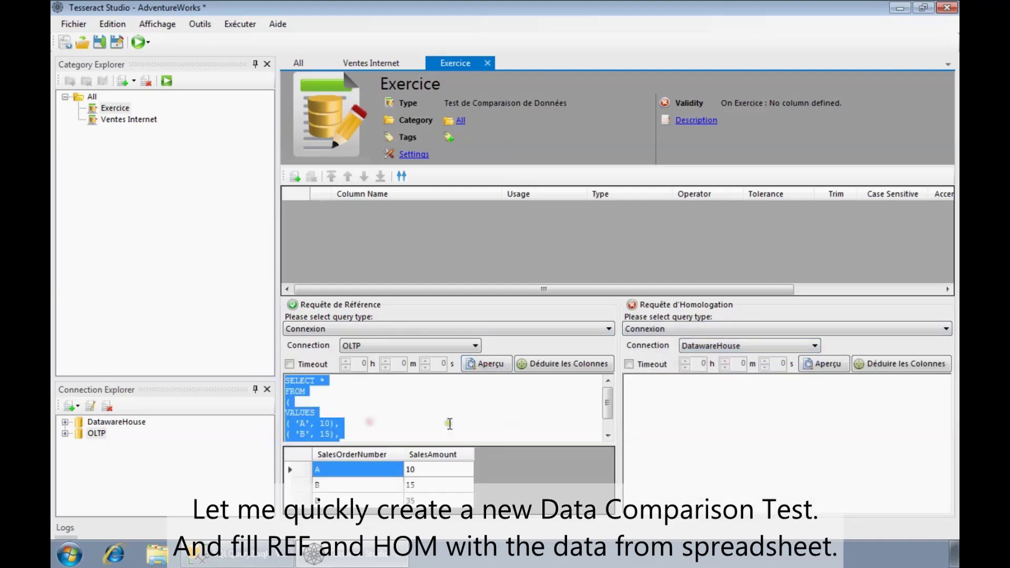
key("ctrl+c")
left_click(644, 435)
key("ctrl+v")
type("C', 32")
left_click(814, 363)
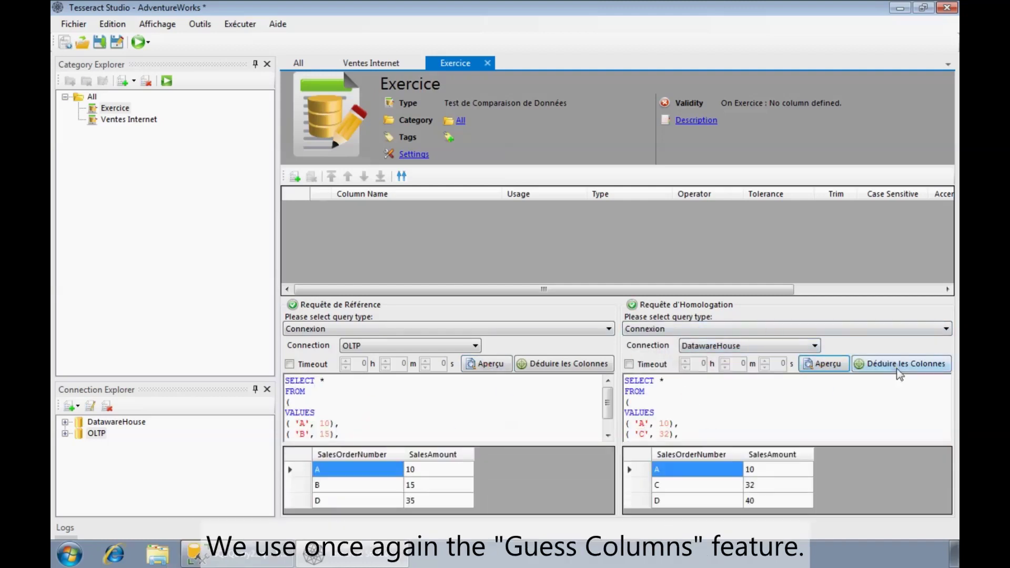
Deduce the comparison columns from the homologation query and run the Exercice test.
left_click(898, 364)
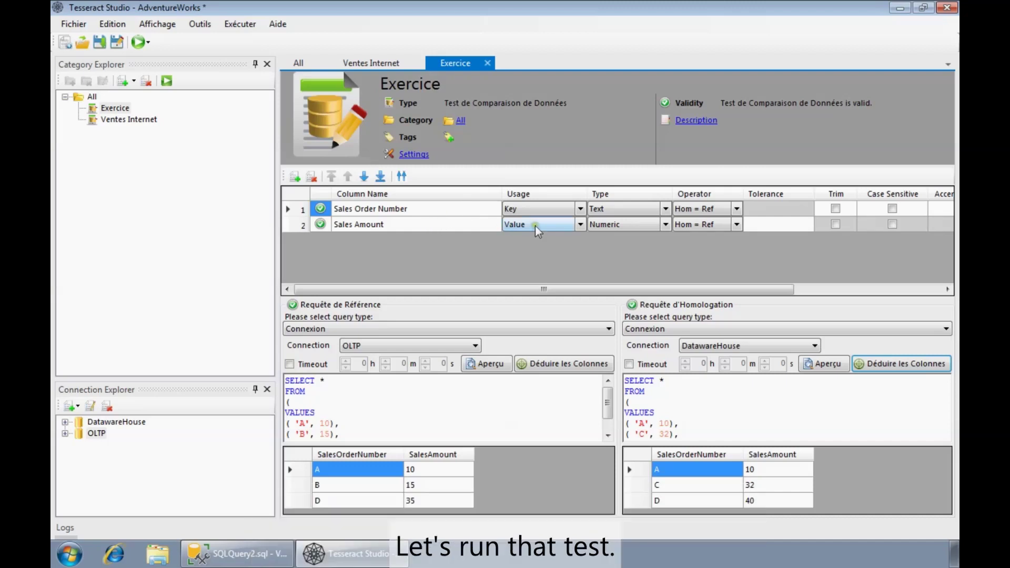
left_click(168, 82)
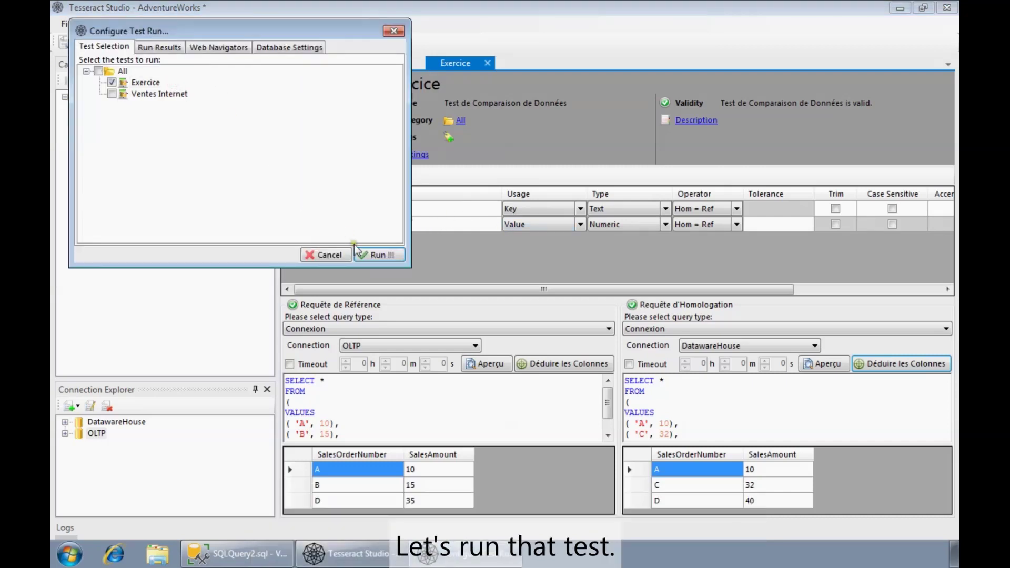
left_click(363, 254)
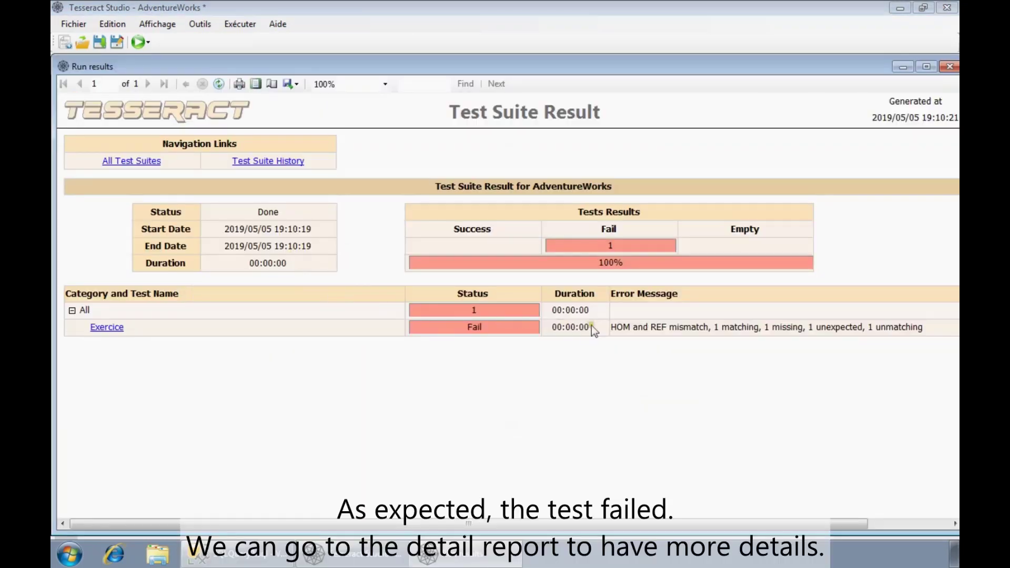
Open the Exercice test's detailed result and examine the Missing, Unexpected and Unmatching rows under Differences.
left_click(123, 327)
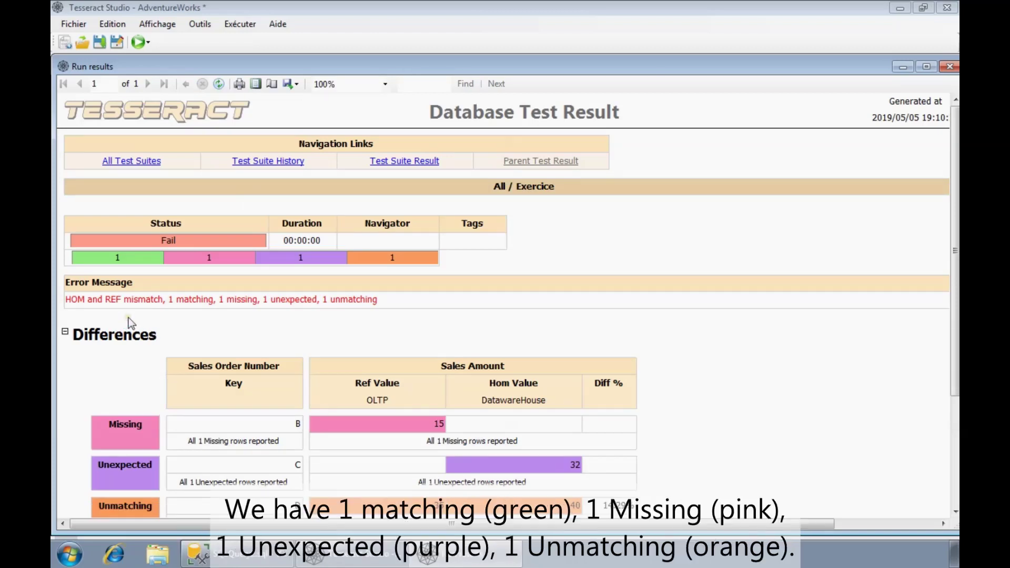
left_click_drag(952, 210, 942, 266)
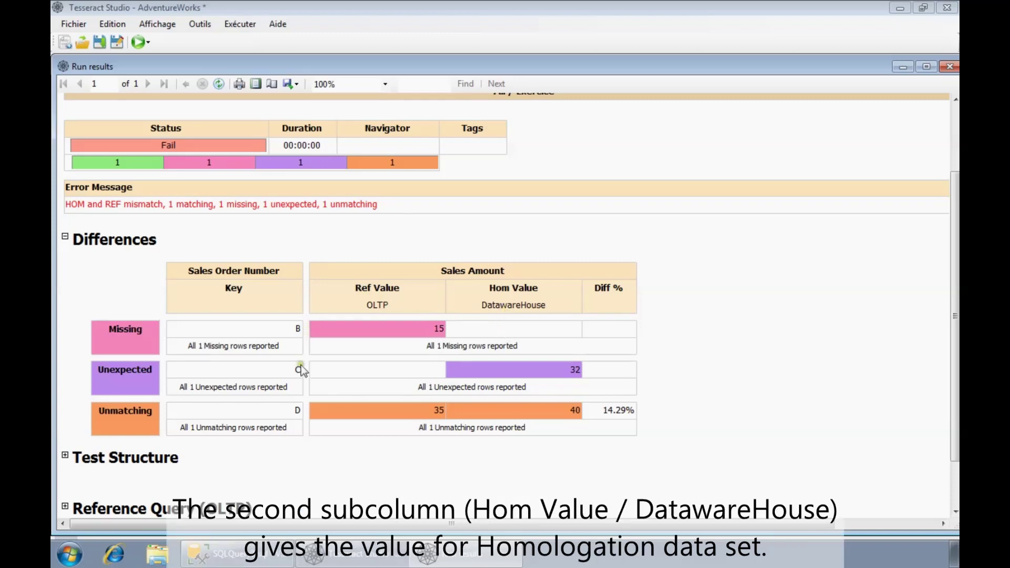
left_click(189, 368)
left_click(245, 370)
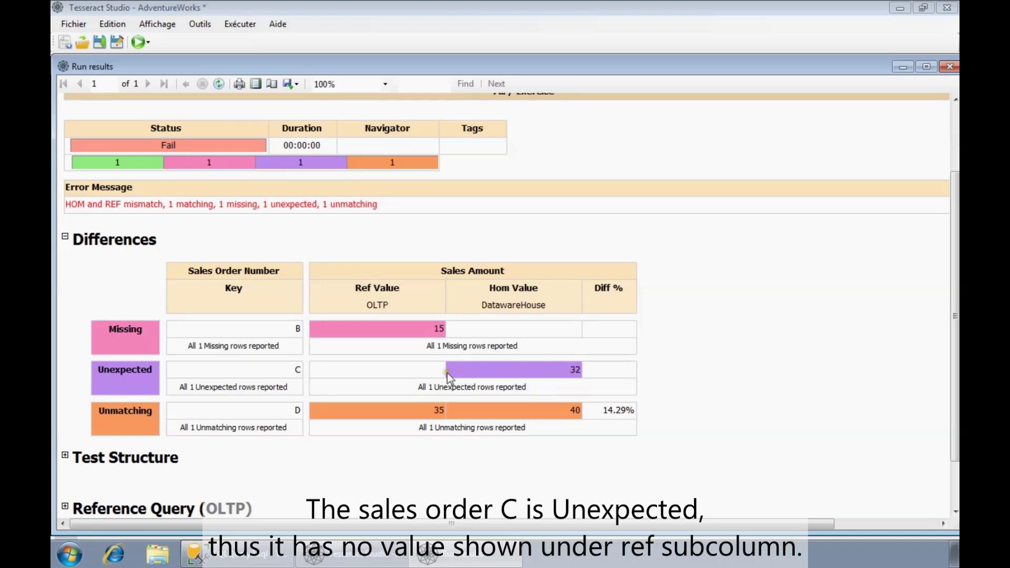
left_click(324, 379)
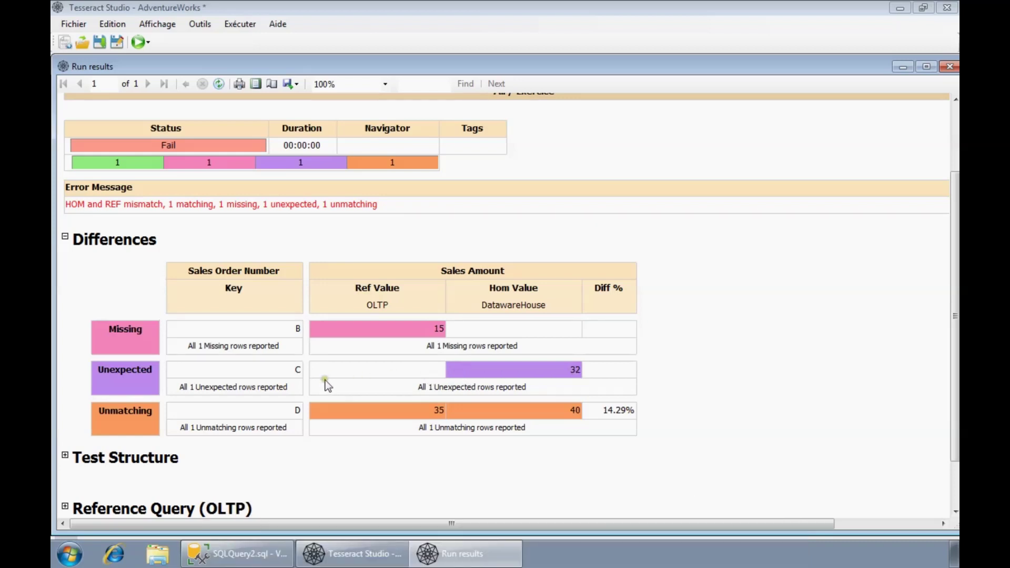
Compare the reference and homologation values of the Unmatching row D in the Differences section, and close the run results.
left_click(293, 410)
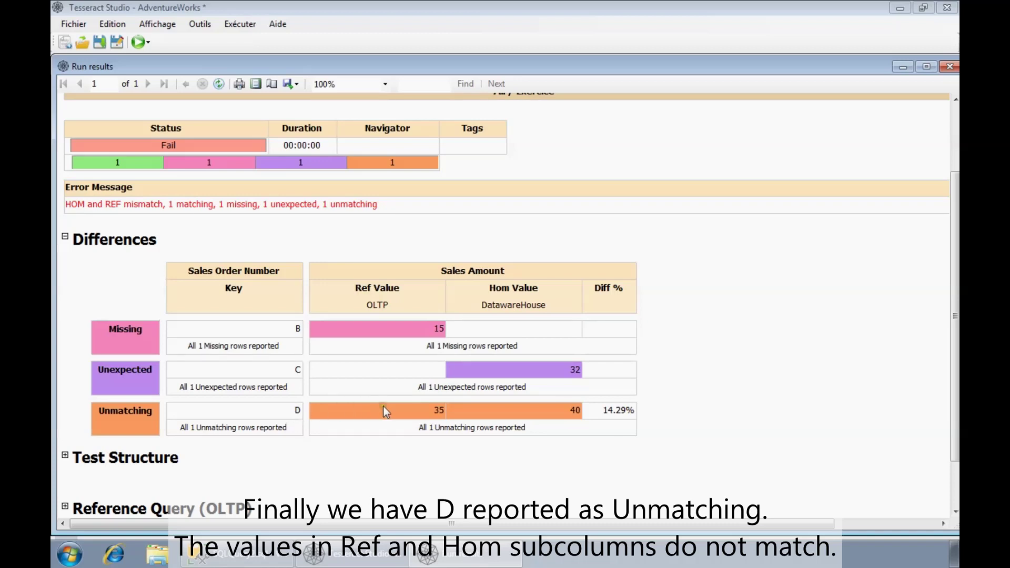
left_click(572, 410)
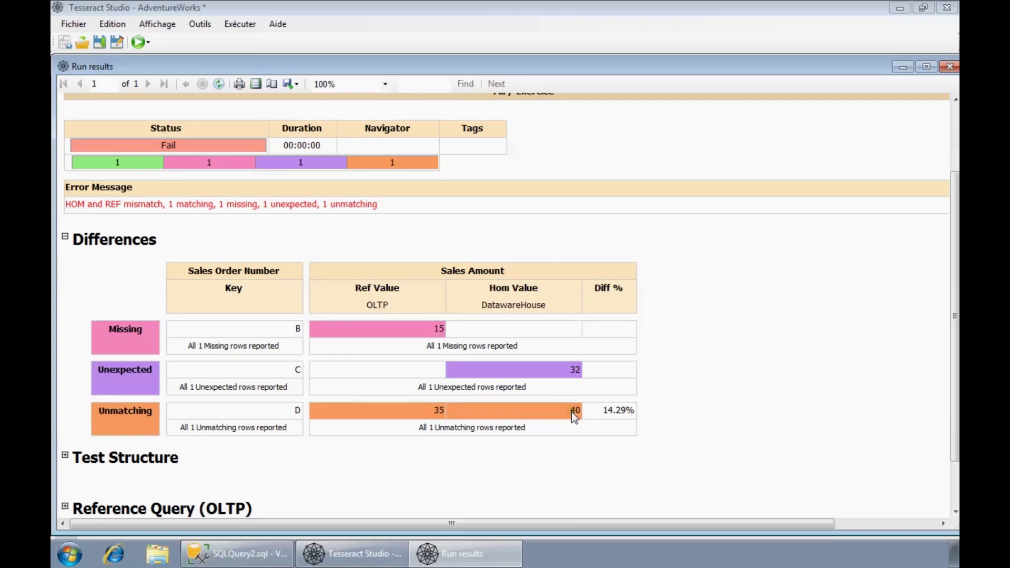
left_click(950, 67)
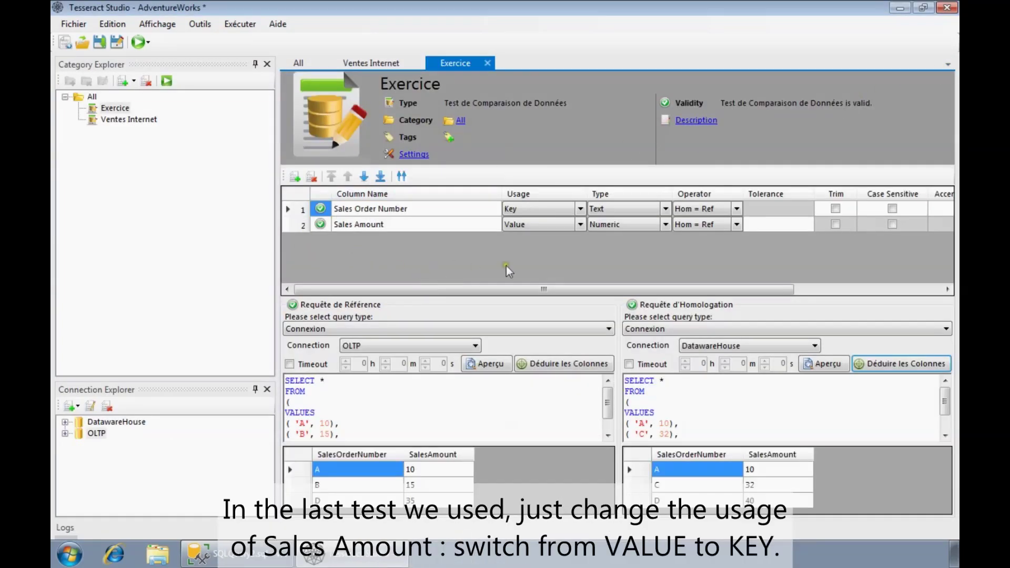
Change the usage of the Sales Amount column to Key and rerun only the Exercice test.
left_click(581, 225)
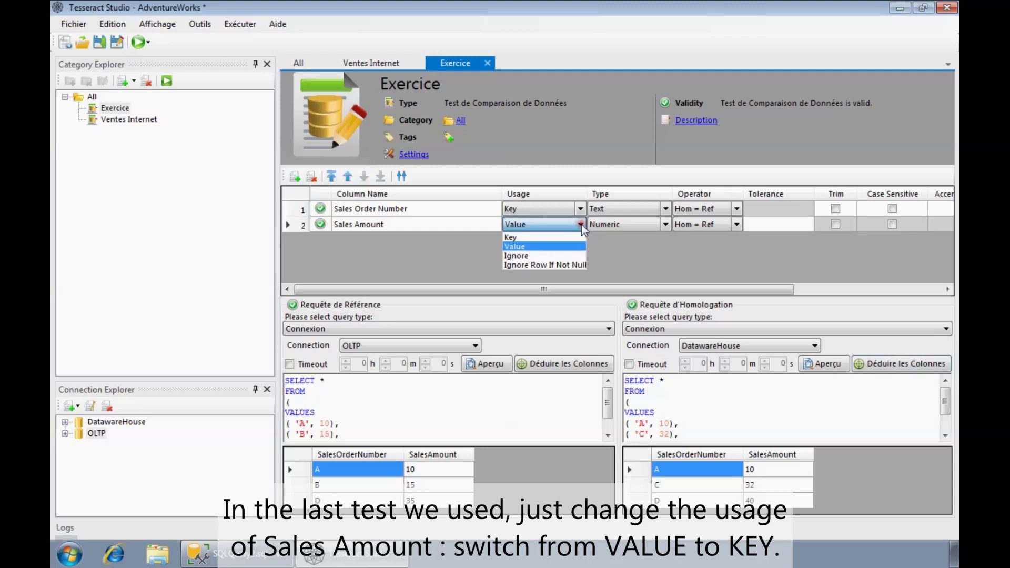
left_click(506, 239)
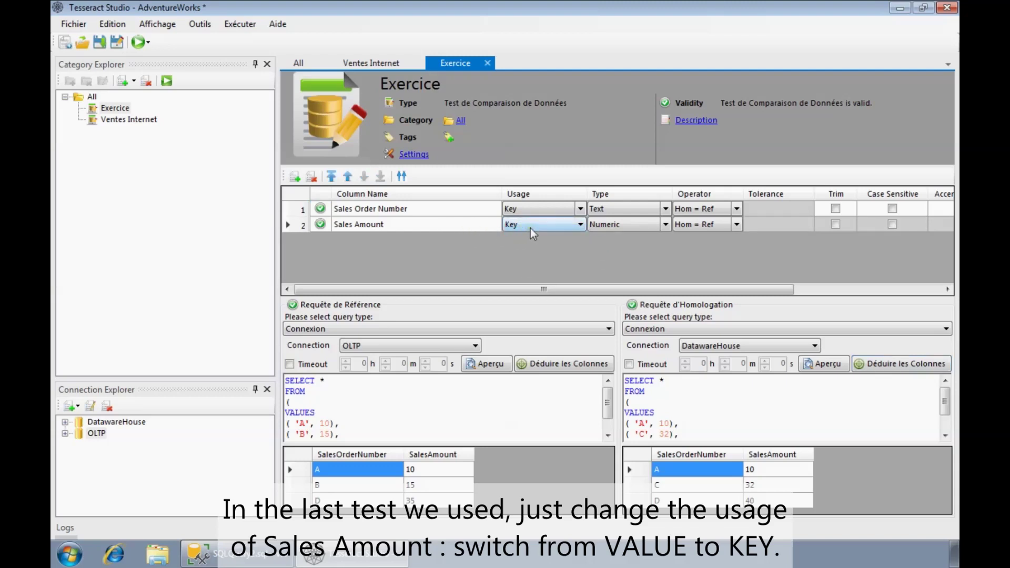
left_click(126, 108)
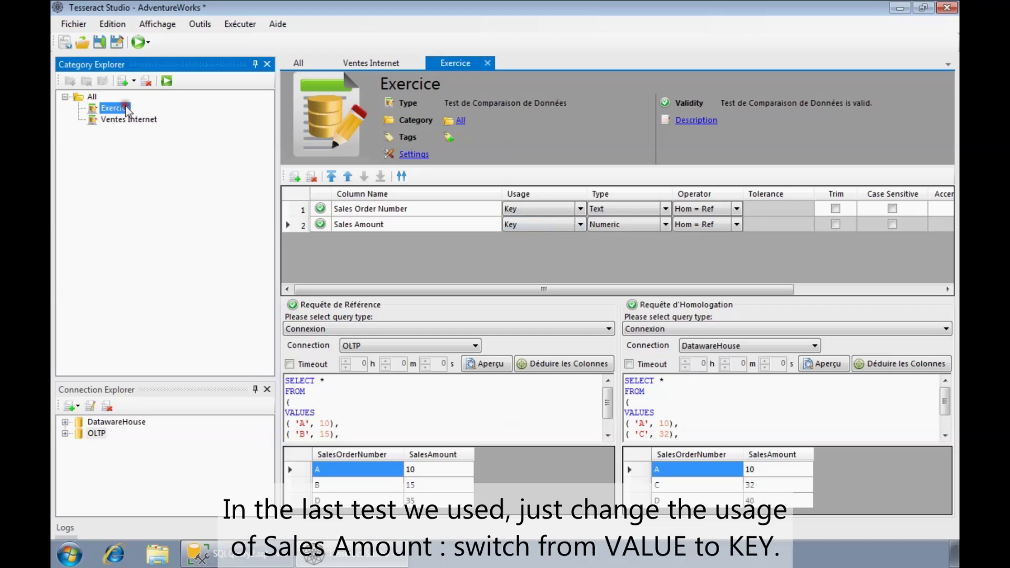
left_click(167, 80)
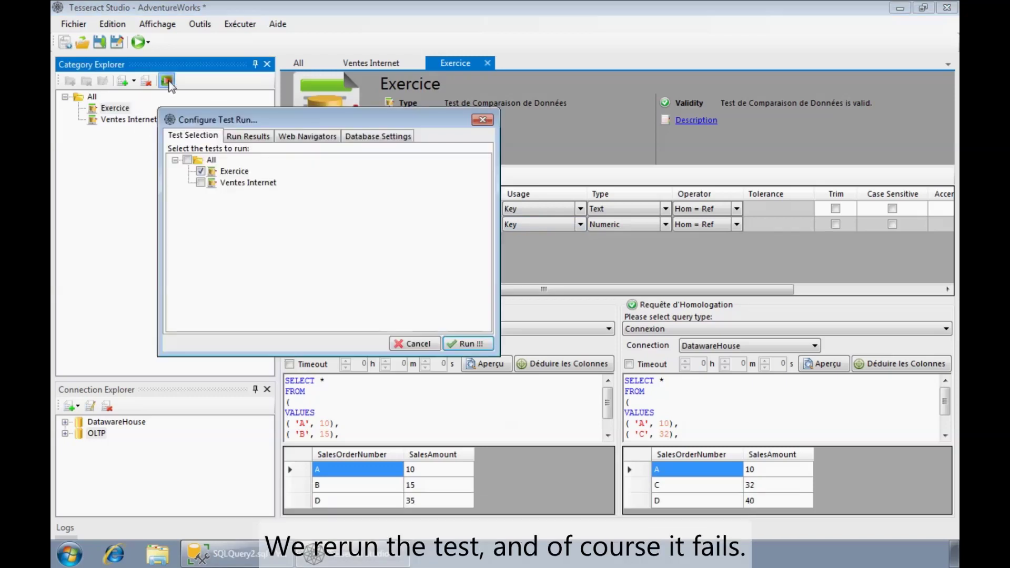
left_click(464, 343)
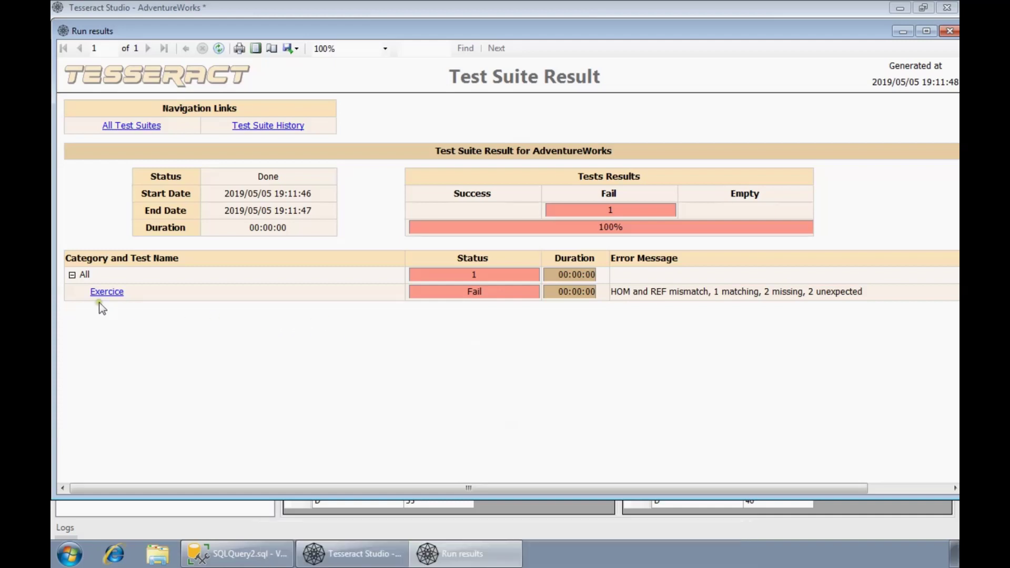
Open the rerun Exercice test's detailed result, examine the Missing and Unexpected rows under Differences, and close the report.
left_click(104, 292)
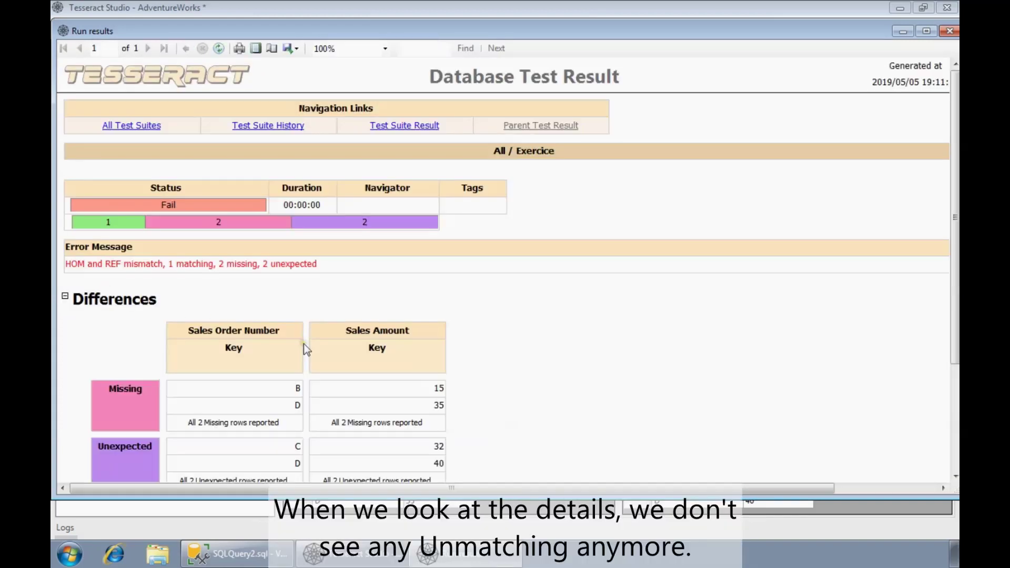
left_click_drag(954, 205, 927, 263)
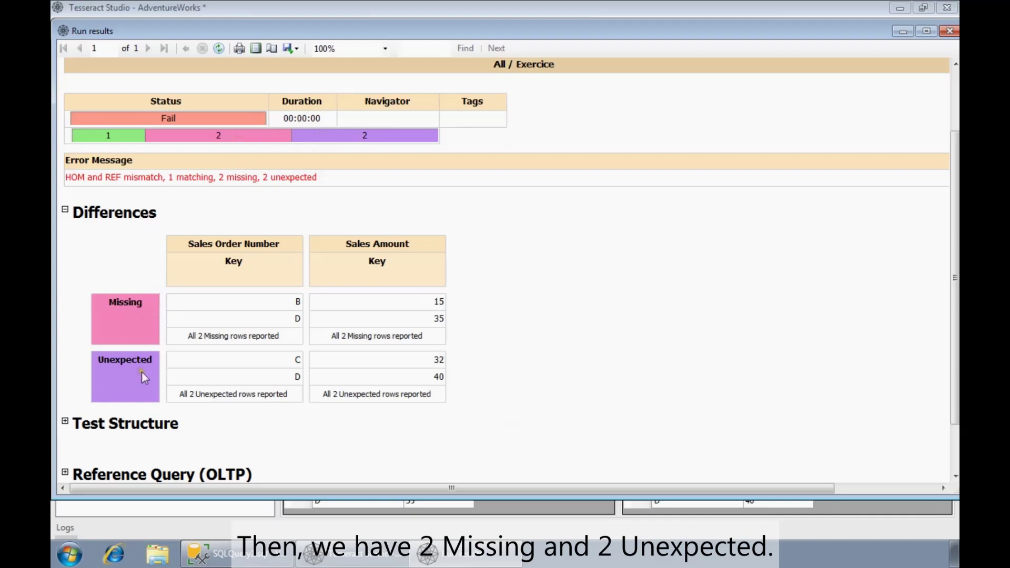
mouse_move(146, 342)
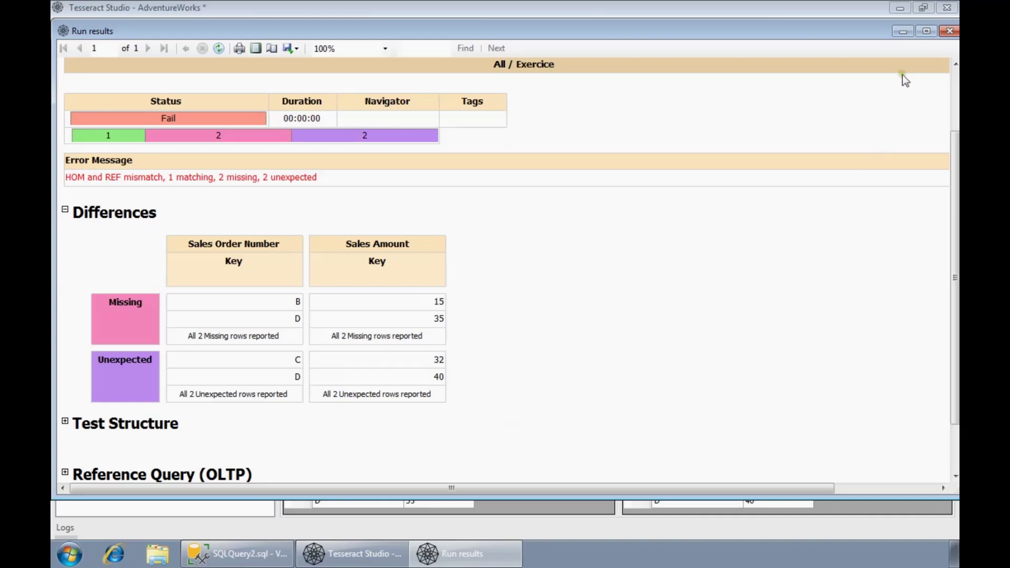
left_click(949, 32)
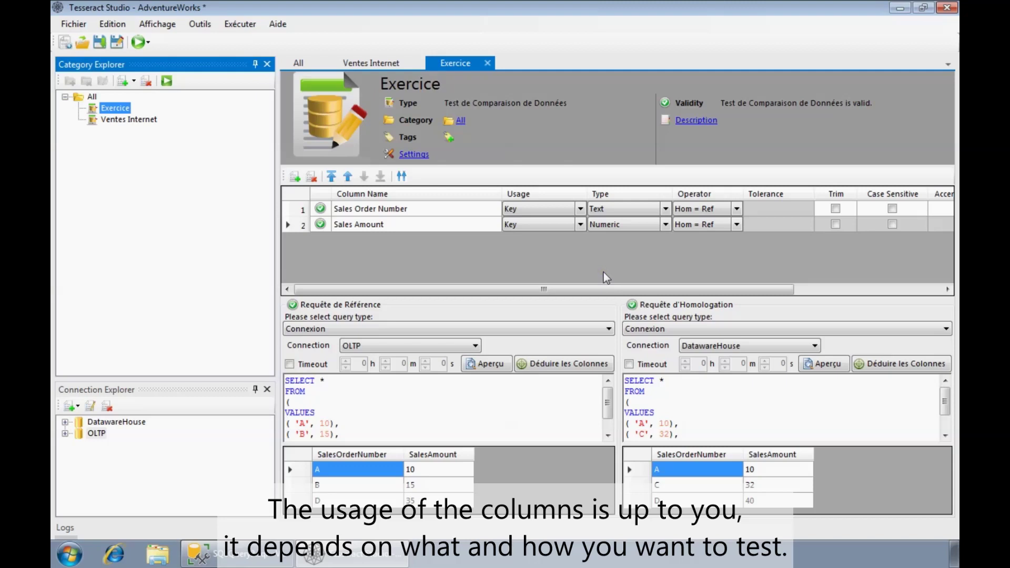
Set the usage of the Sales Amount column back to Value in the Exercice test.
left_click(580, 224)
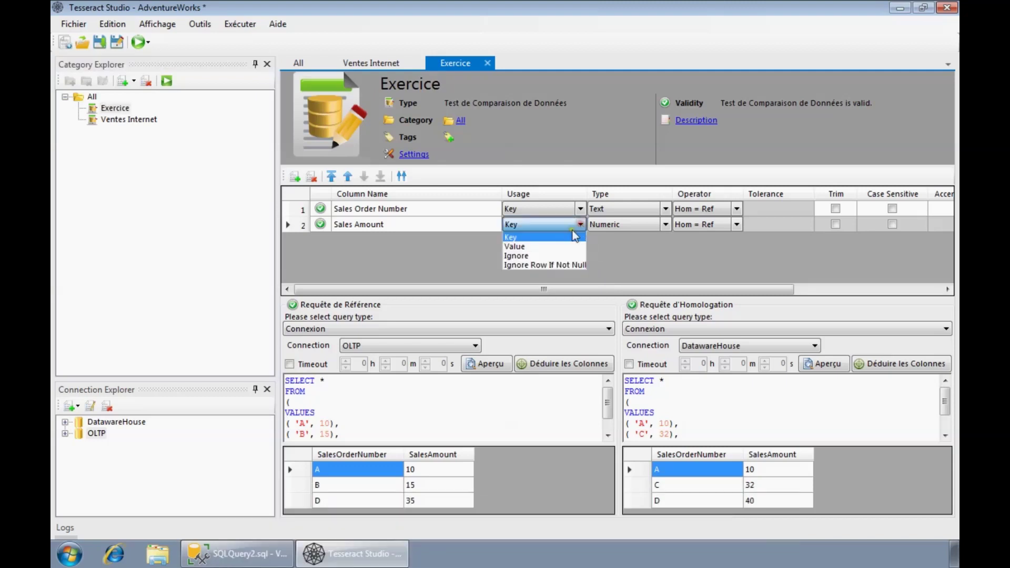
left_click(547, 247)
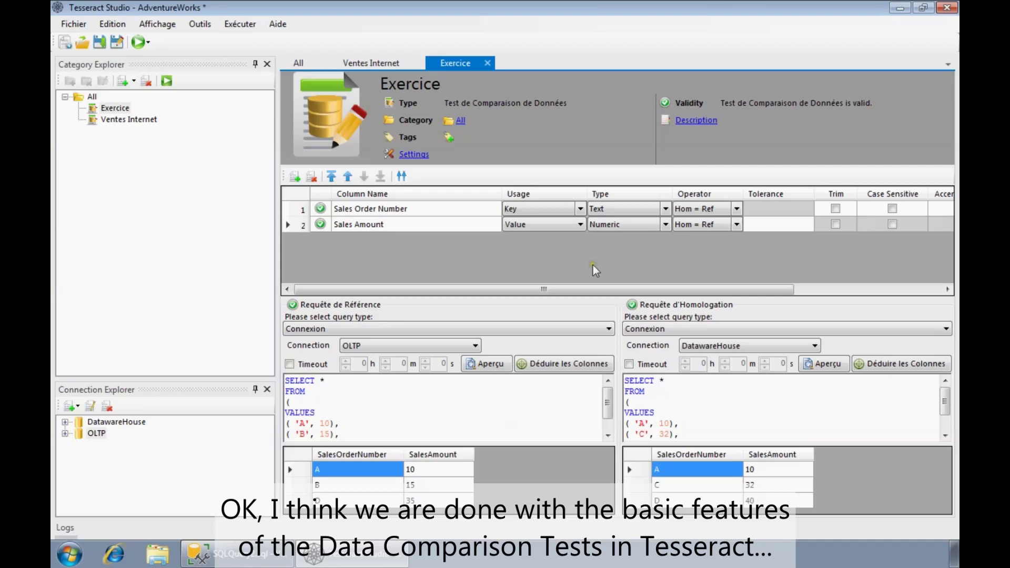